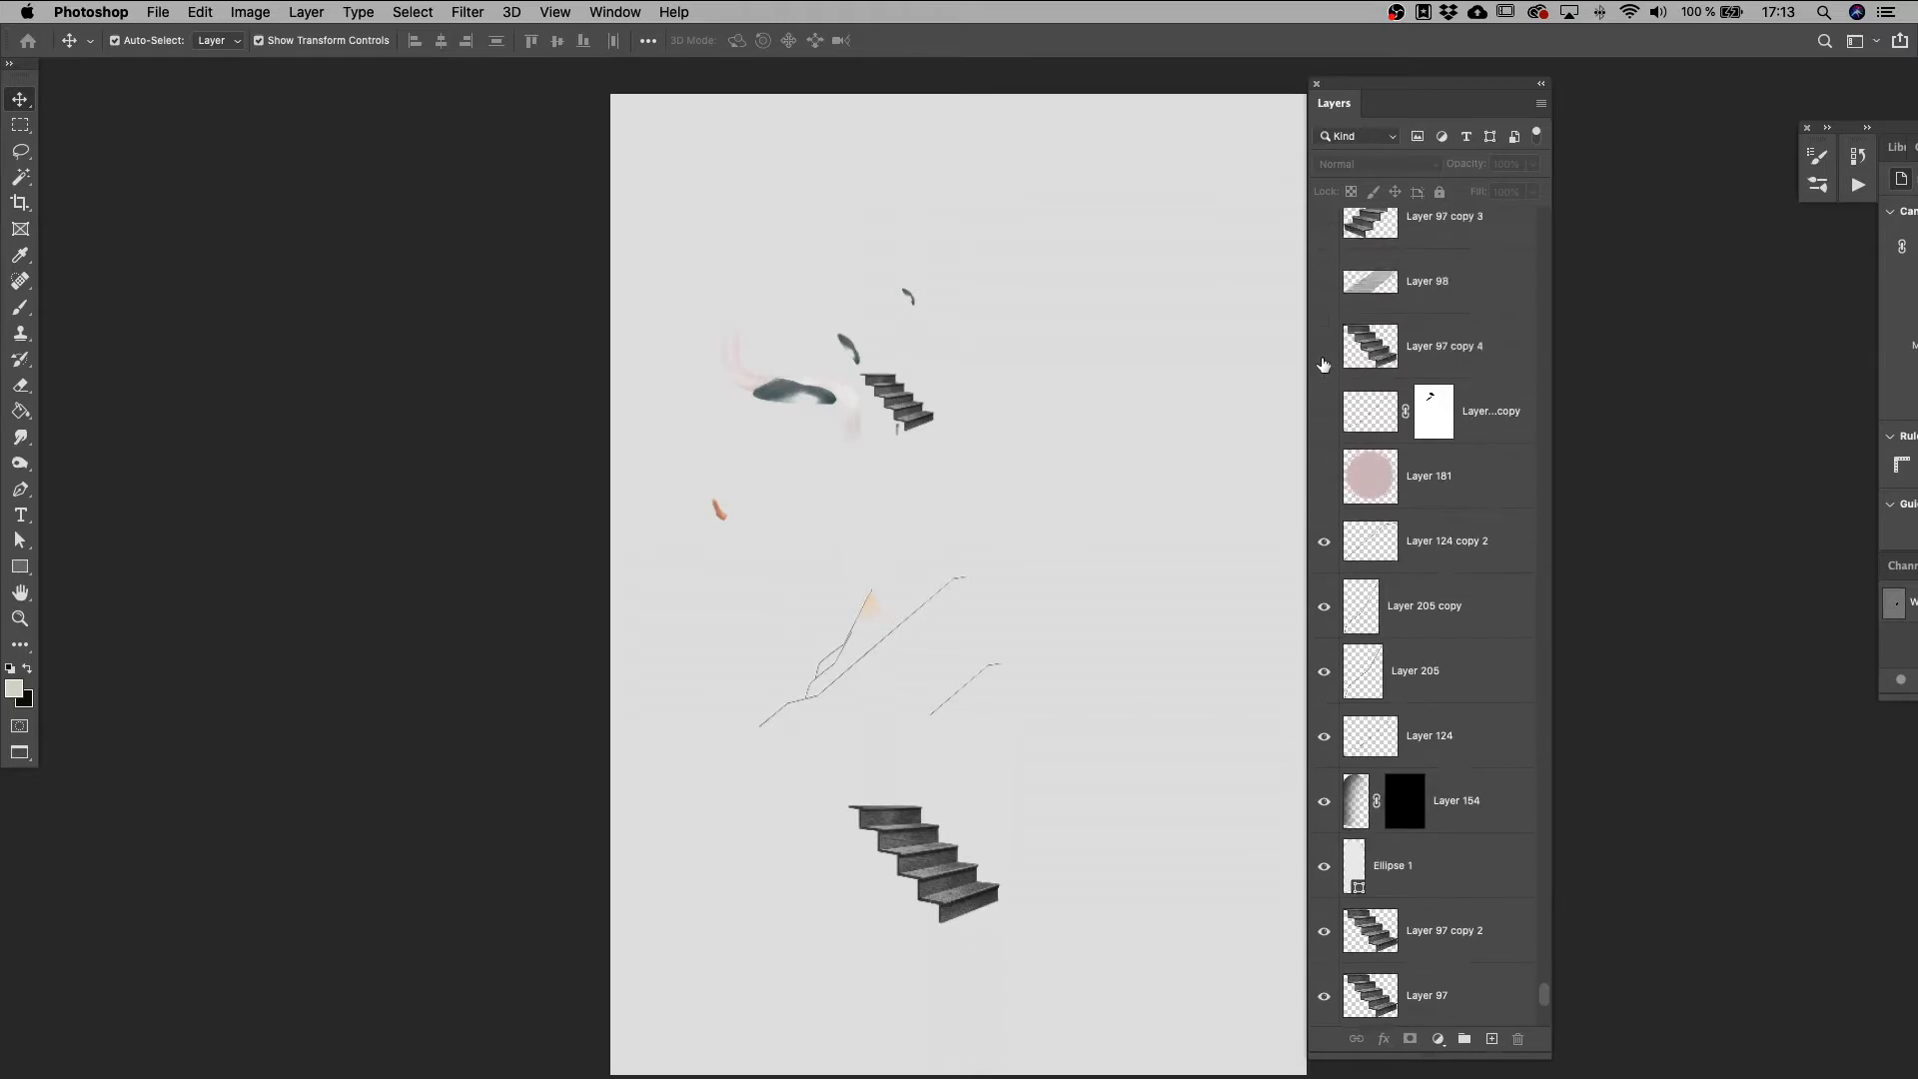
# Make the hidden layers from Layer 181 up through Layer 97 copy visible, including the upper staircases.
pyautogui.moveTo(1326, 535); pyautogui.dragTo(1327, 278)
pyautogui.click(1326, 277)
pyautogui.scroll(5, 1333, 400)
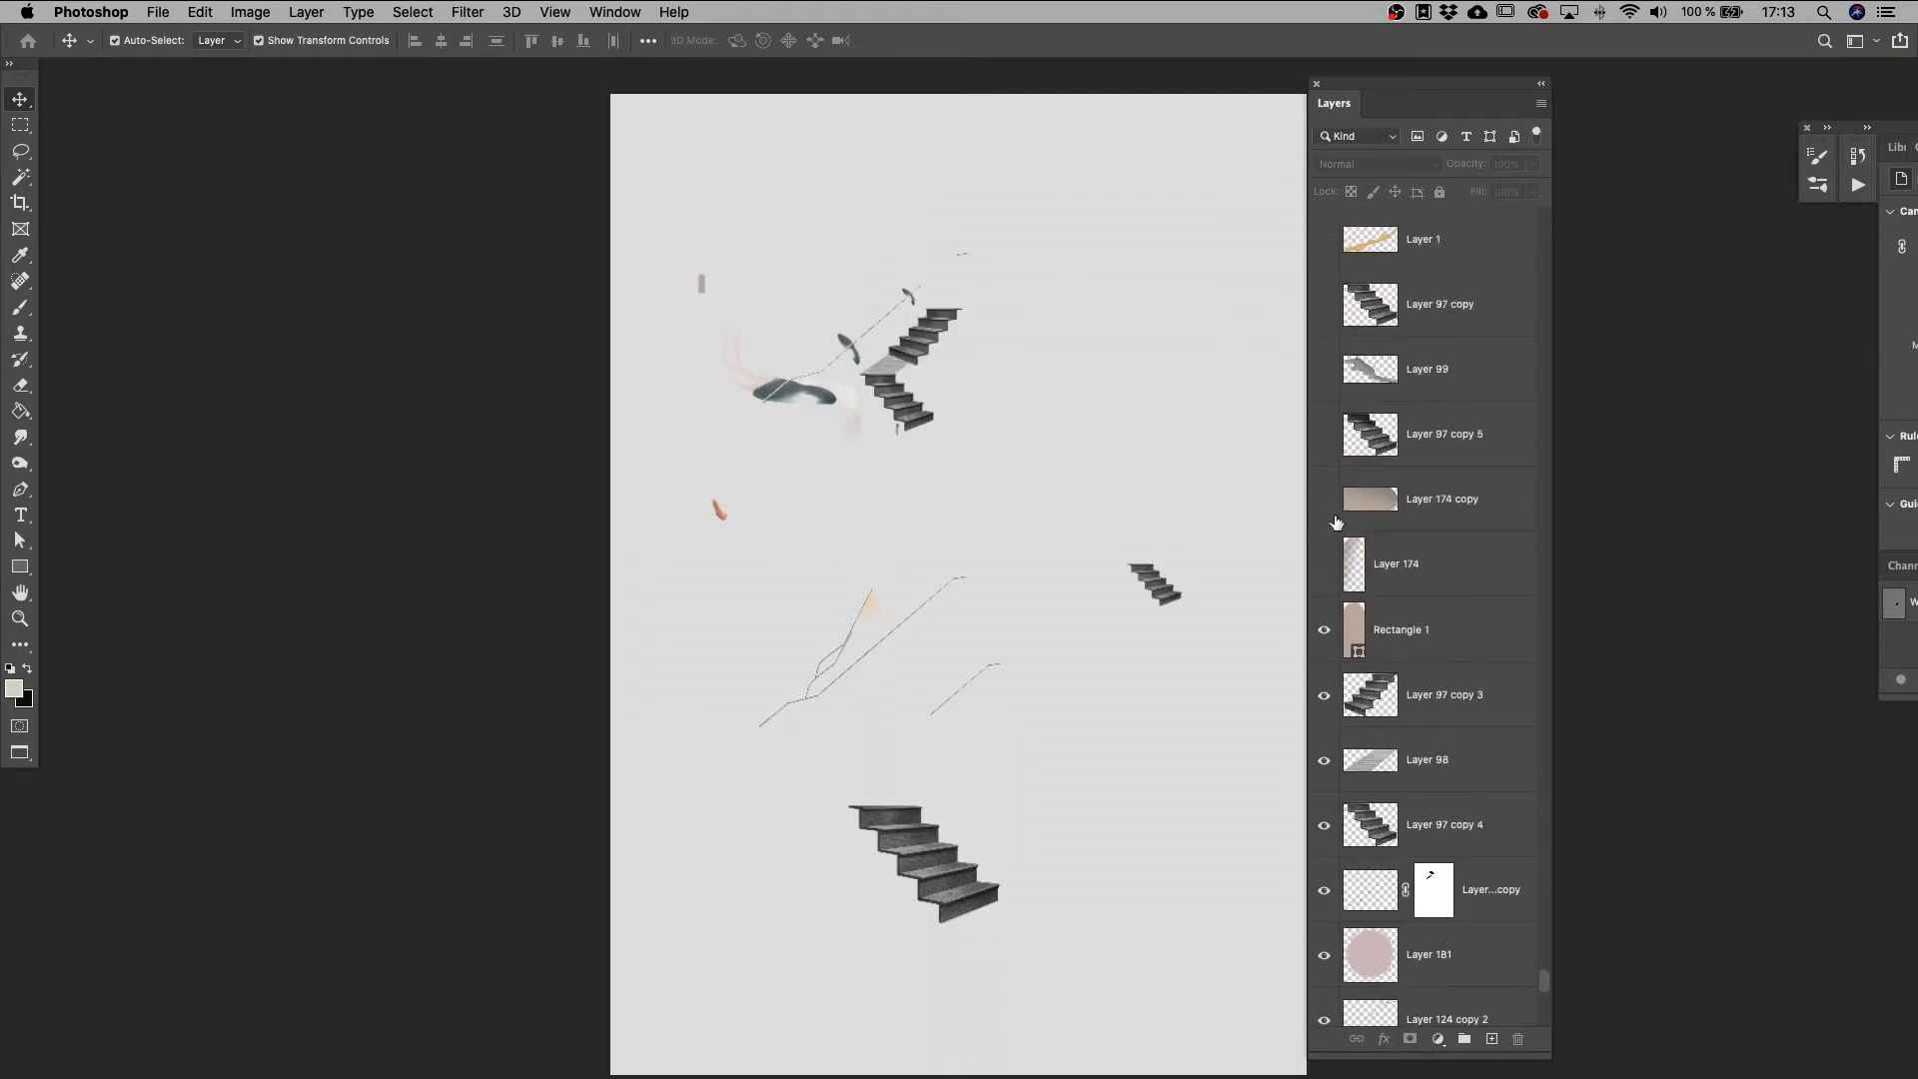
pyautogui.moveTo(1327, 445); pyautogui.dragTo(1325, 308)
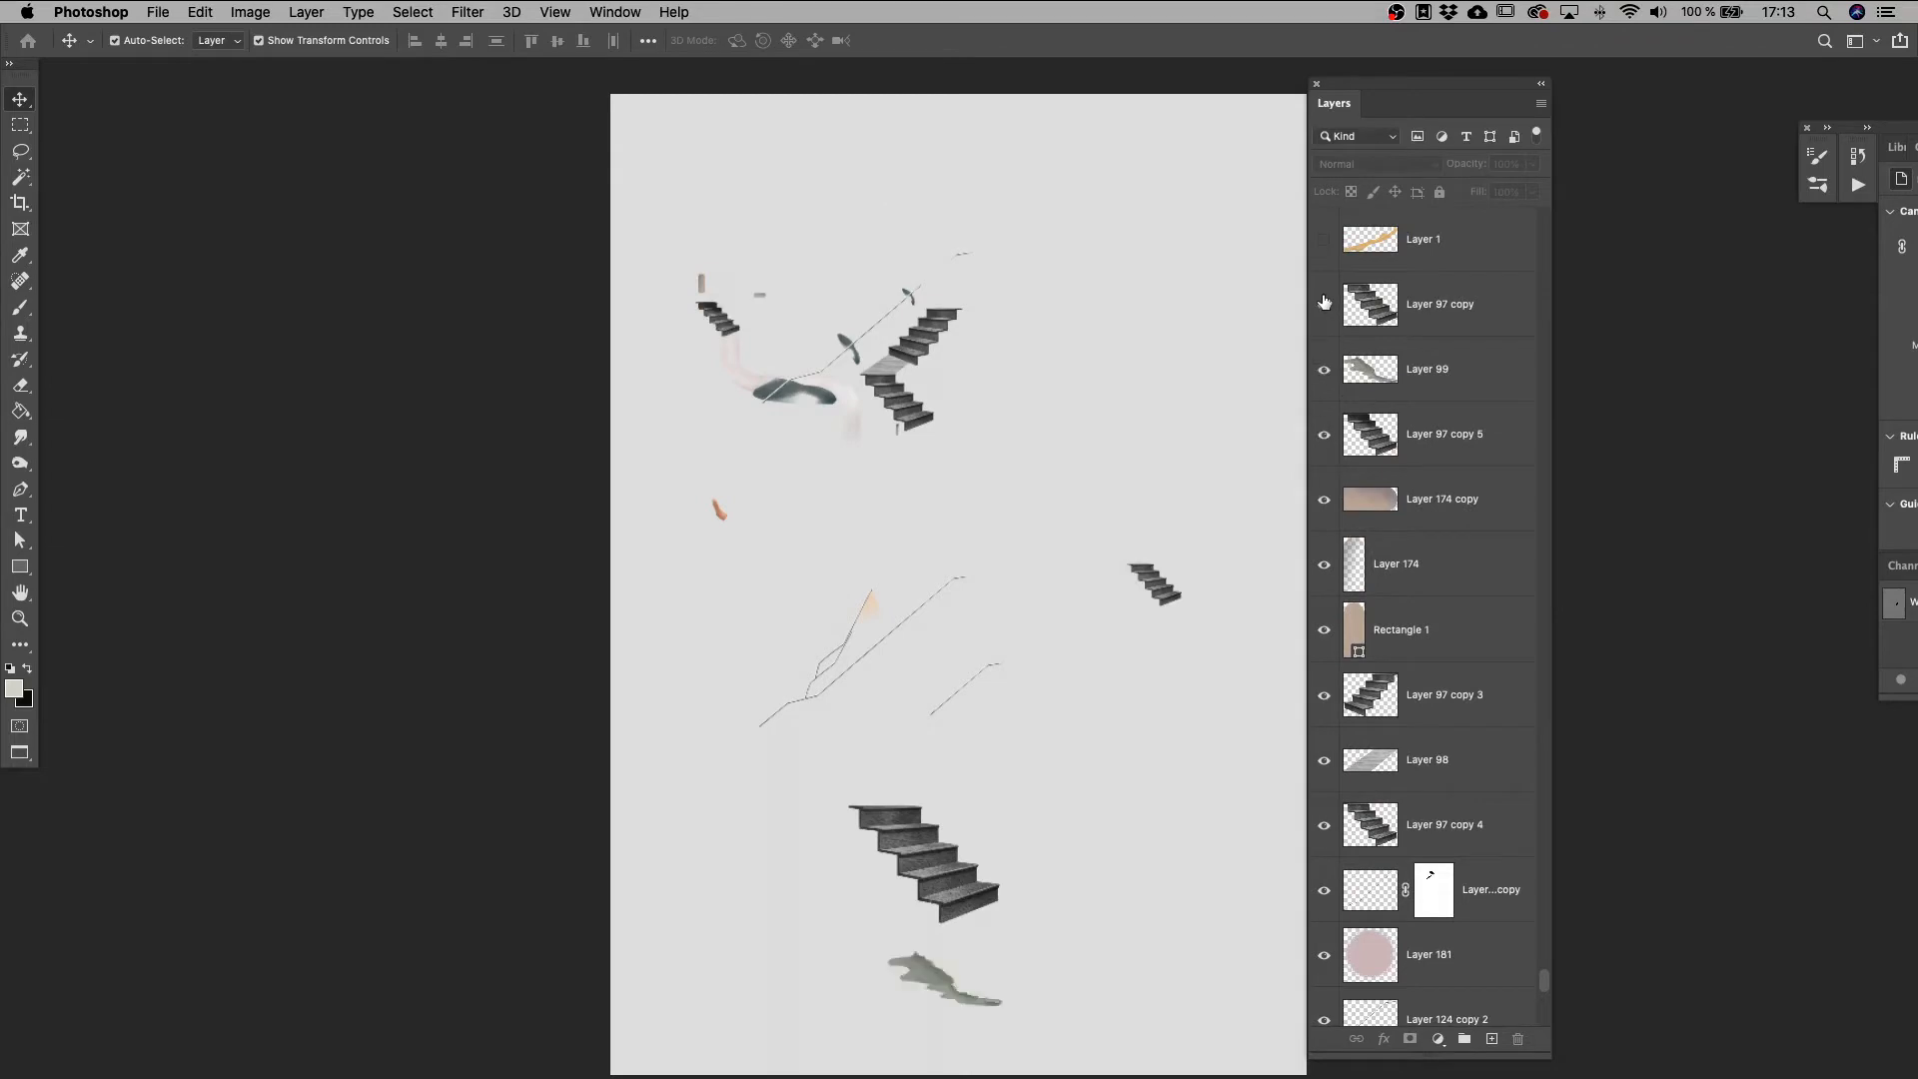
# Turn on the layers from Layer 1 up through Layer 109 copy to show the middle staircase and lilac platform.
pyautogui.scroll(5, 1324, 309)
pyautogui.moveTo(1324, 583); pyautogui.dragTo(1327, 362)
pyautogui.scroll(3, 1330, 471)
pyautogui.click(1327, 554)
pyautogui.scroll(5, 1334, 450)
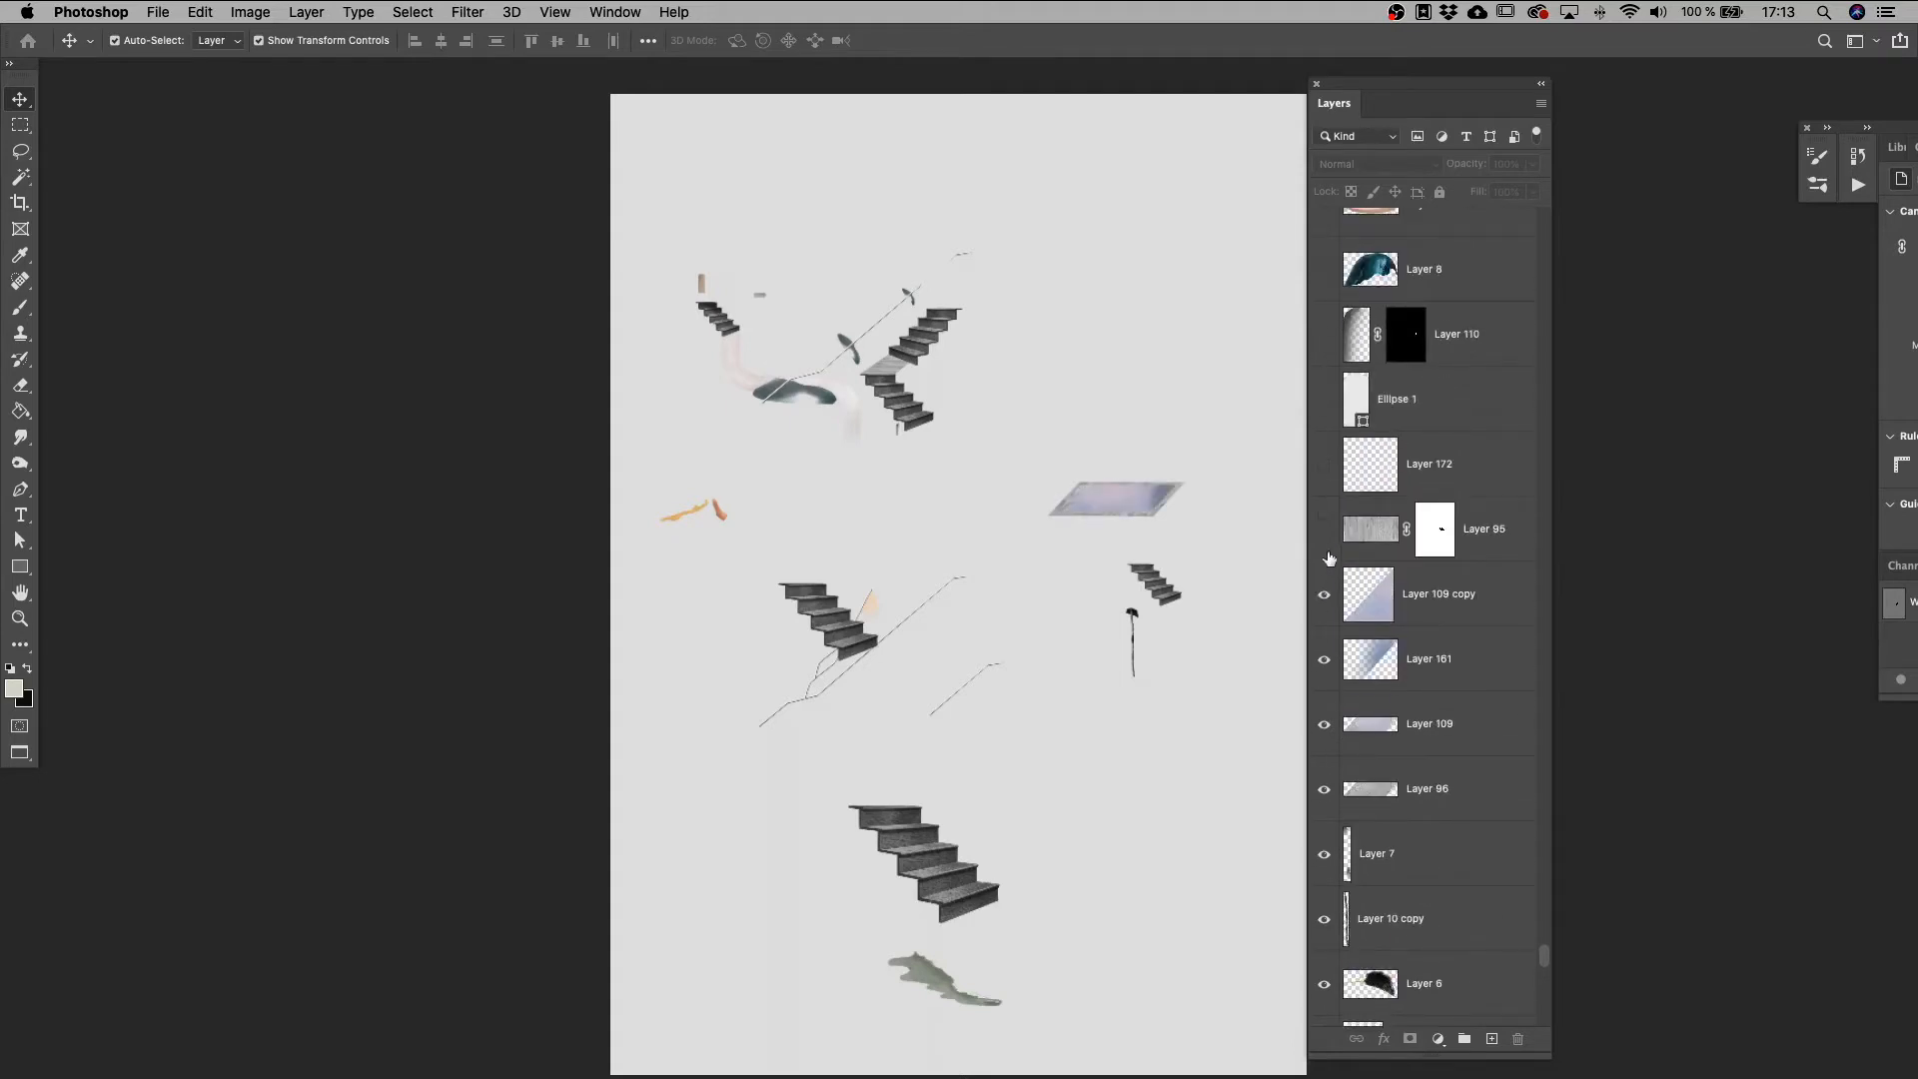
# Show the platform wall and blue cloth by making layers from Layer 95 up through Layer 10 copy 8 visible.
pyautogui.click(1329, 539)
pyautogui.click(1328, 424)
pyautogui.scroll(3, 1329, 429)
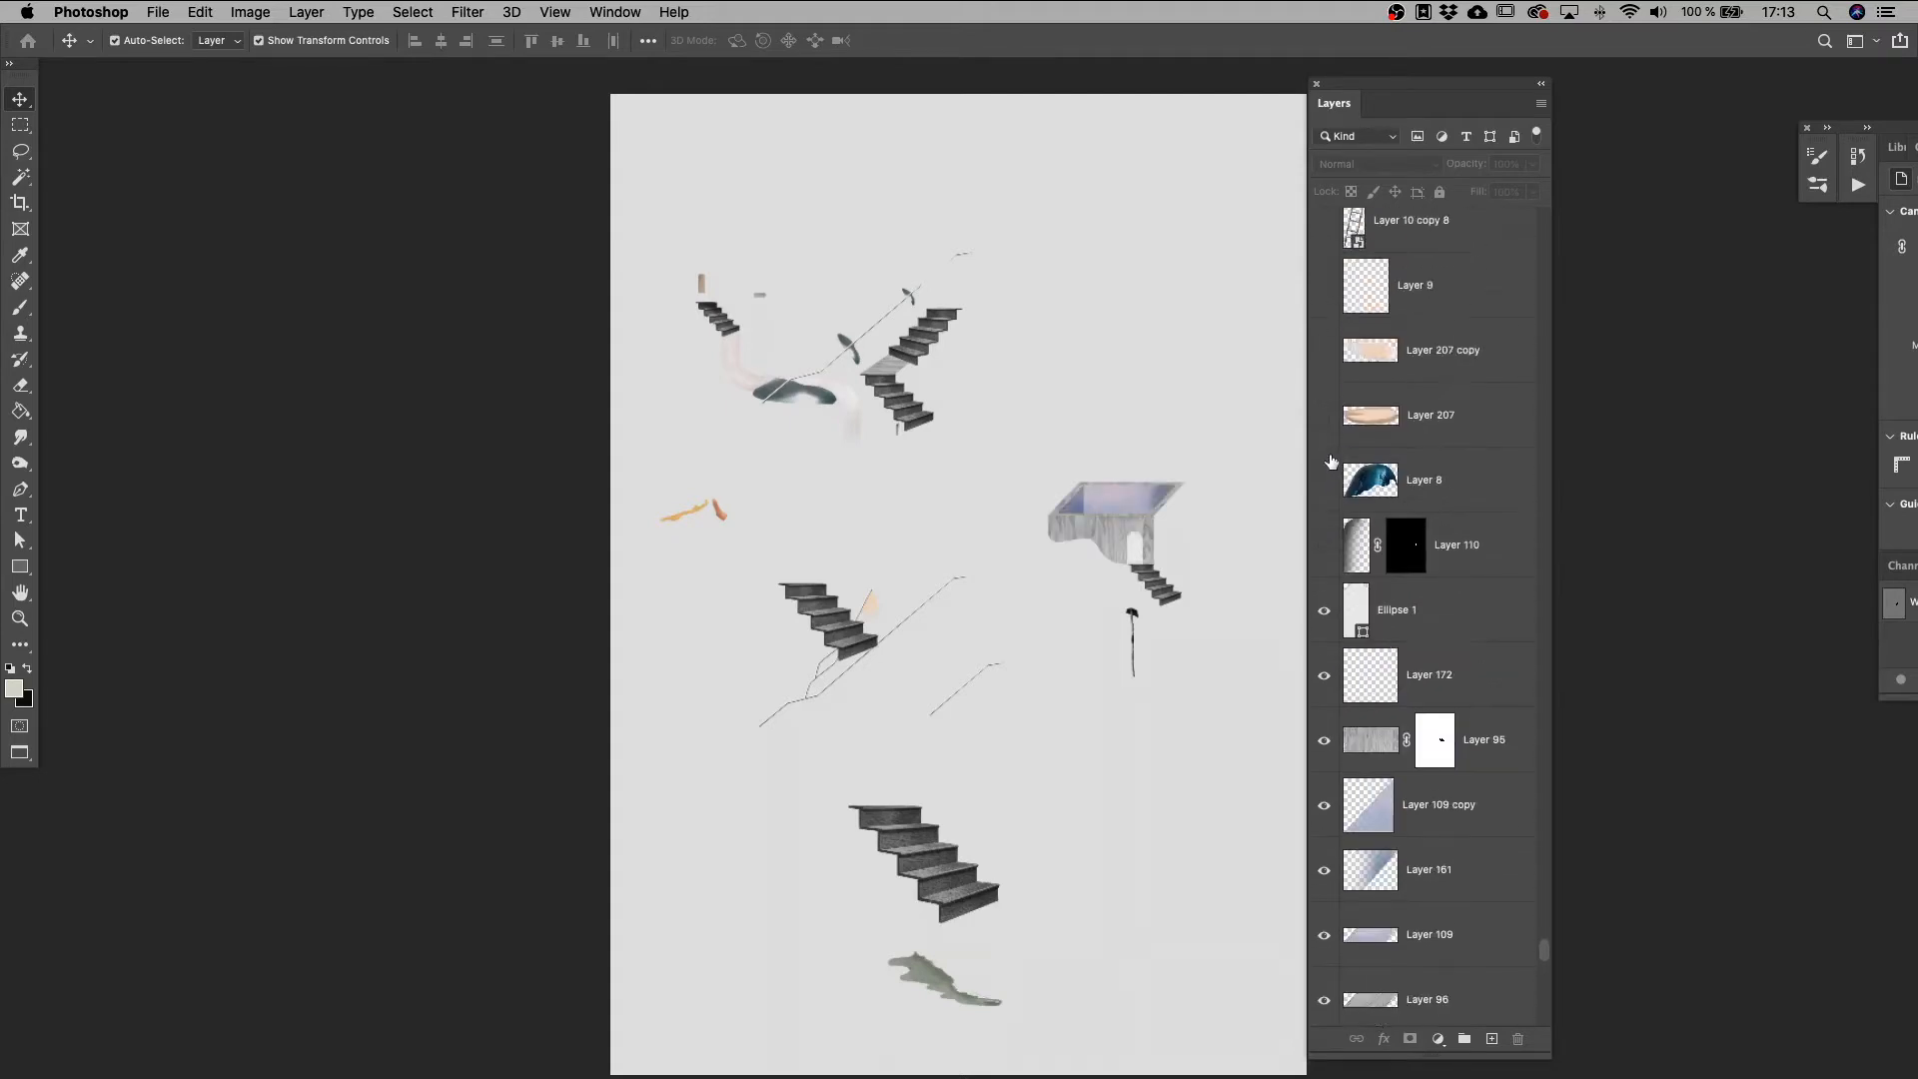
pyautogui.click(1326, 483)
pyautogui.moveTo(1325, 416); pyautogui.dragTo(1324, 350)
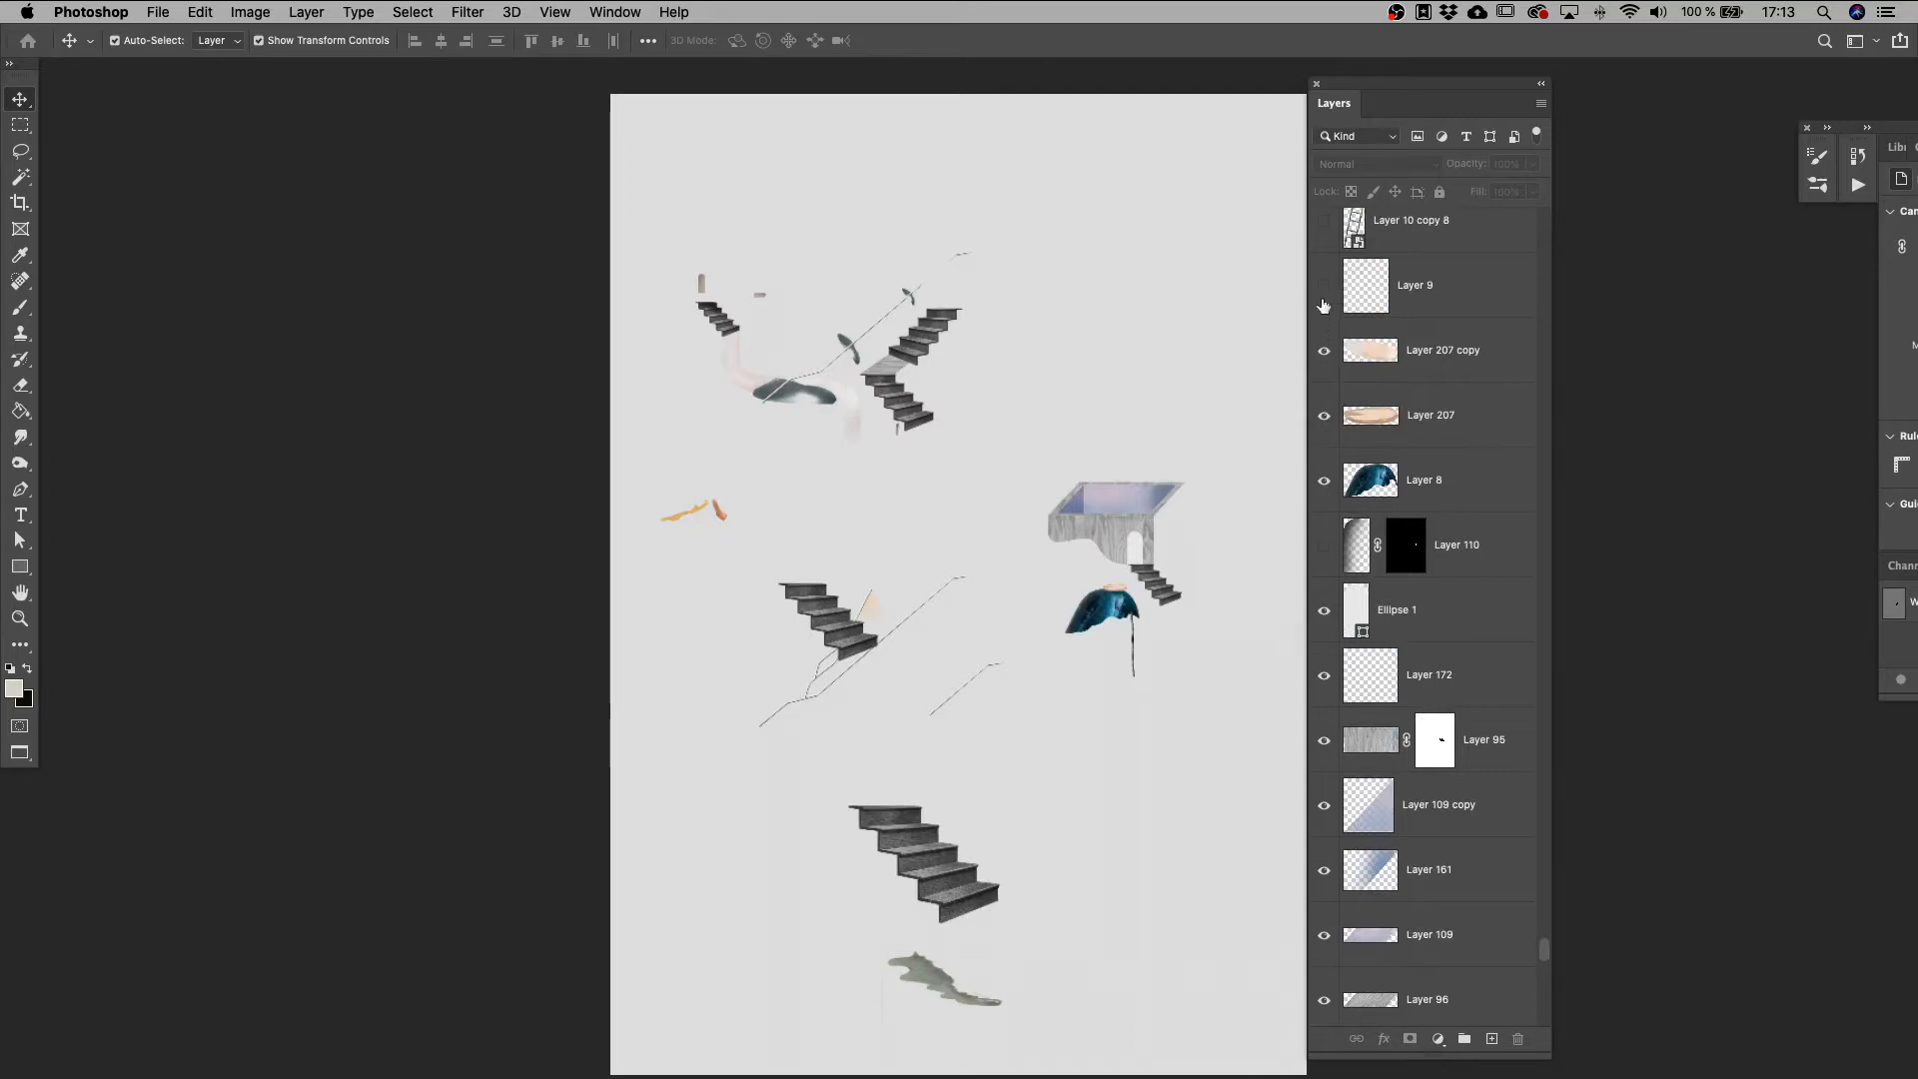
pyautogui.click(1323, 246)
# Reveal the ladder and swing layers above Layer 10 copy 8, continuing up through the third Dandelion copy.
pyautogui.scroll(6, 1323, 400)
pyautogui.moveTo(1323, 618); pyautogui.dragTo(1325, 360)
pyautogui.scroll(6, 1319, 450)
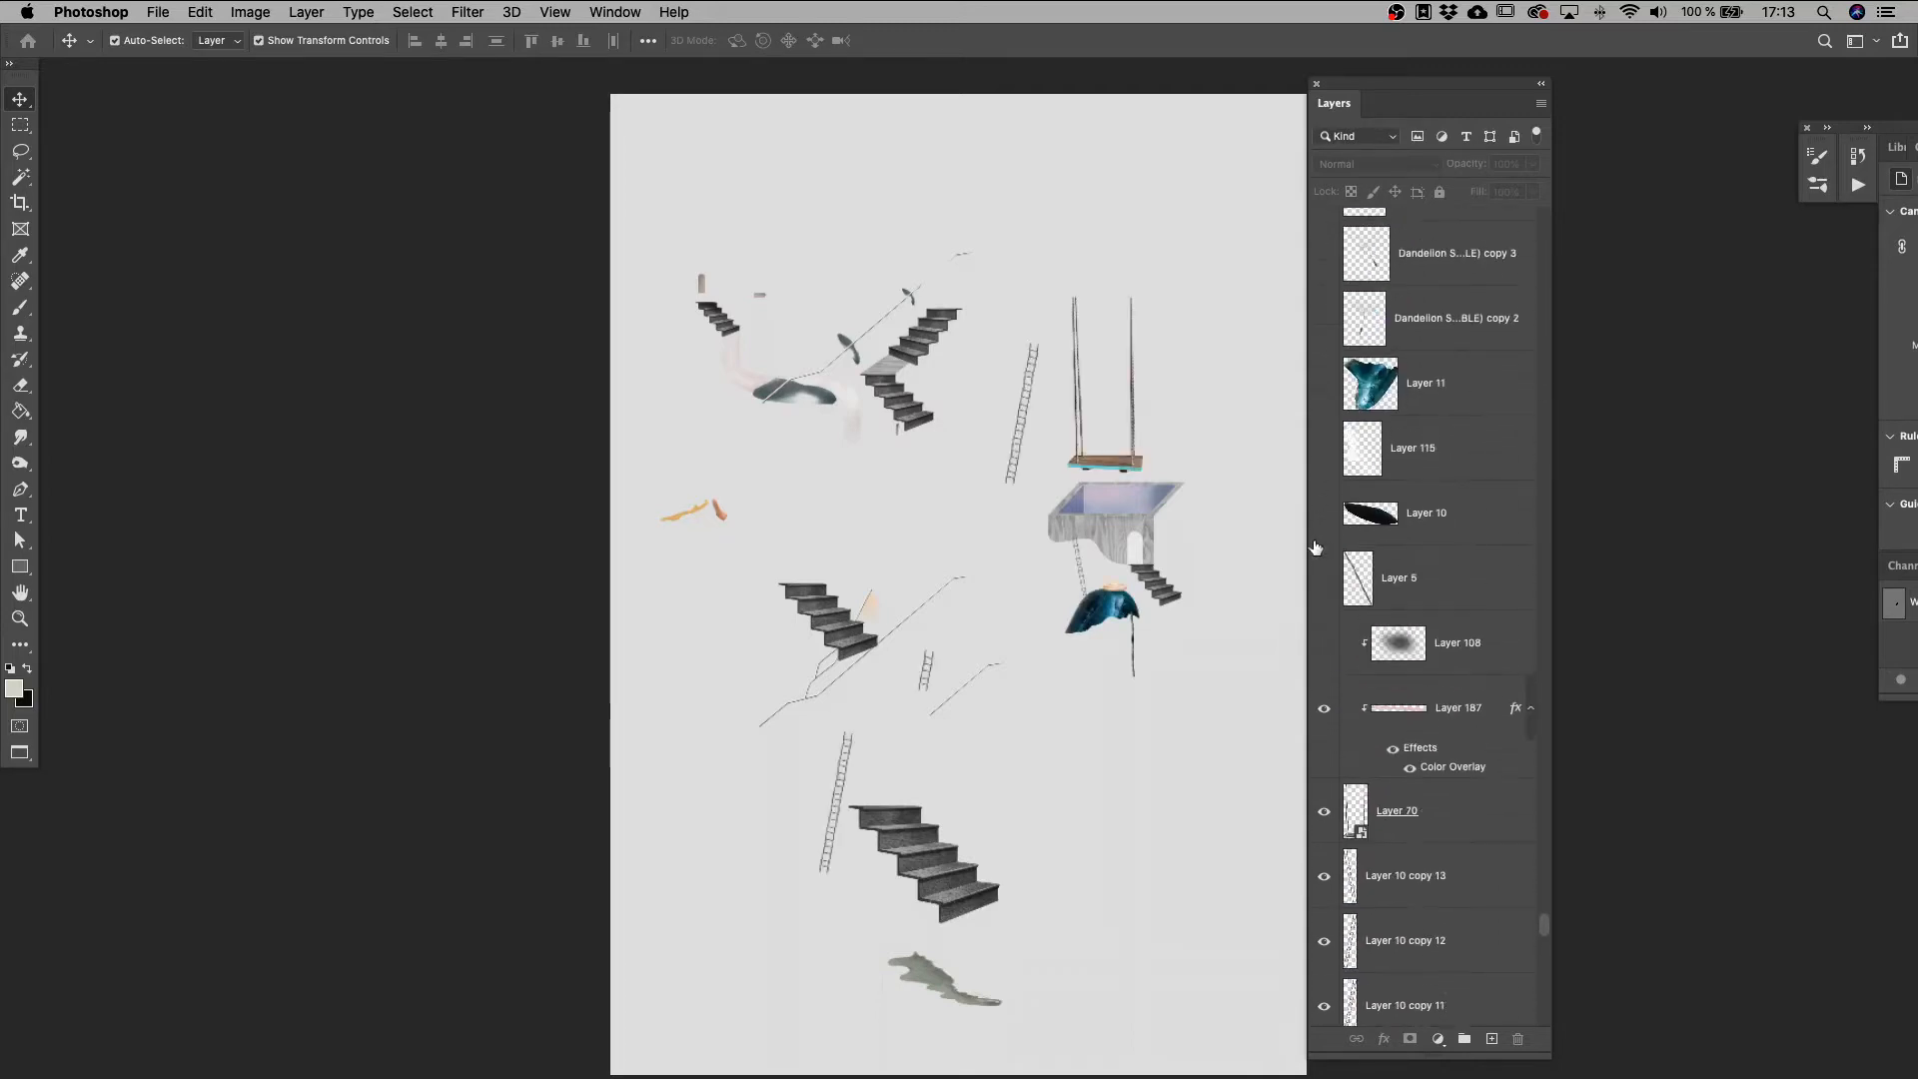
pyautogui.moveTo(1324, 640); pyautogui.dragTo(1324, 256)
# Turn on the fourth Dandelion copy, Rama con espinas copy 2, Layer 13, Group 1, Group 2 and the layers up through Layer 6 copy 14.
pyautogui.scroll(10, 1316, 782)
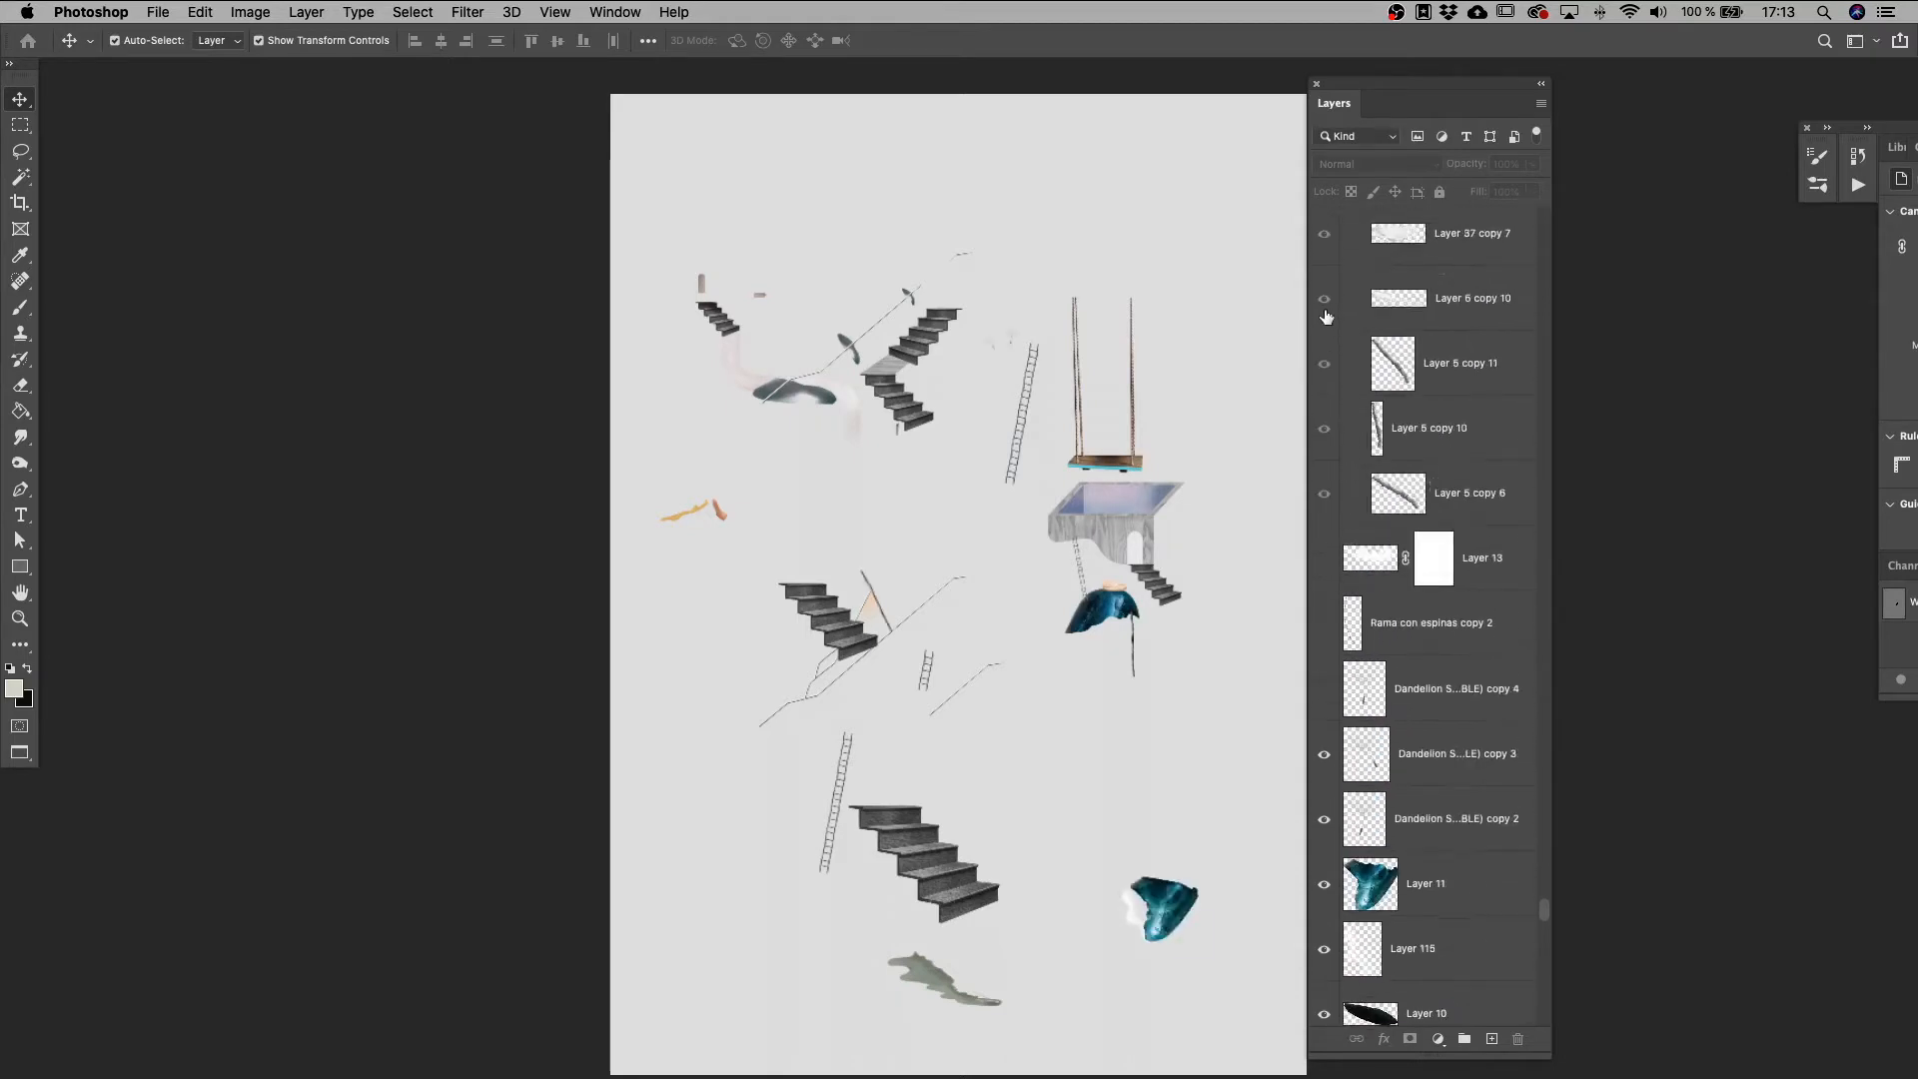
pyautogui.moveTo(1328, 817); pyautogui.dragTo(1328, 619)
pyautogui.scroll(10, 1328, 617)
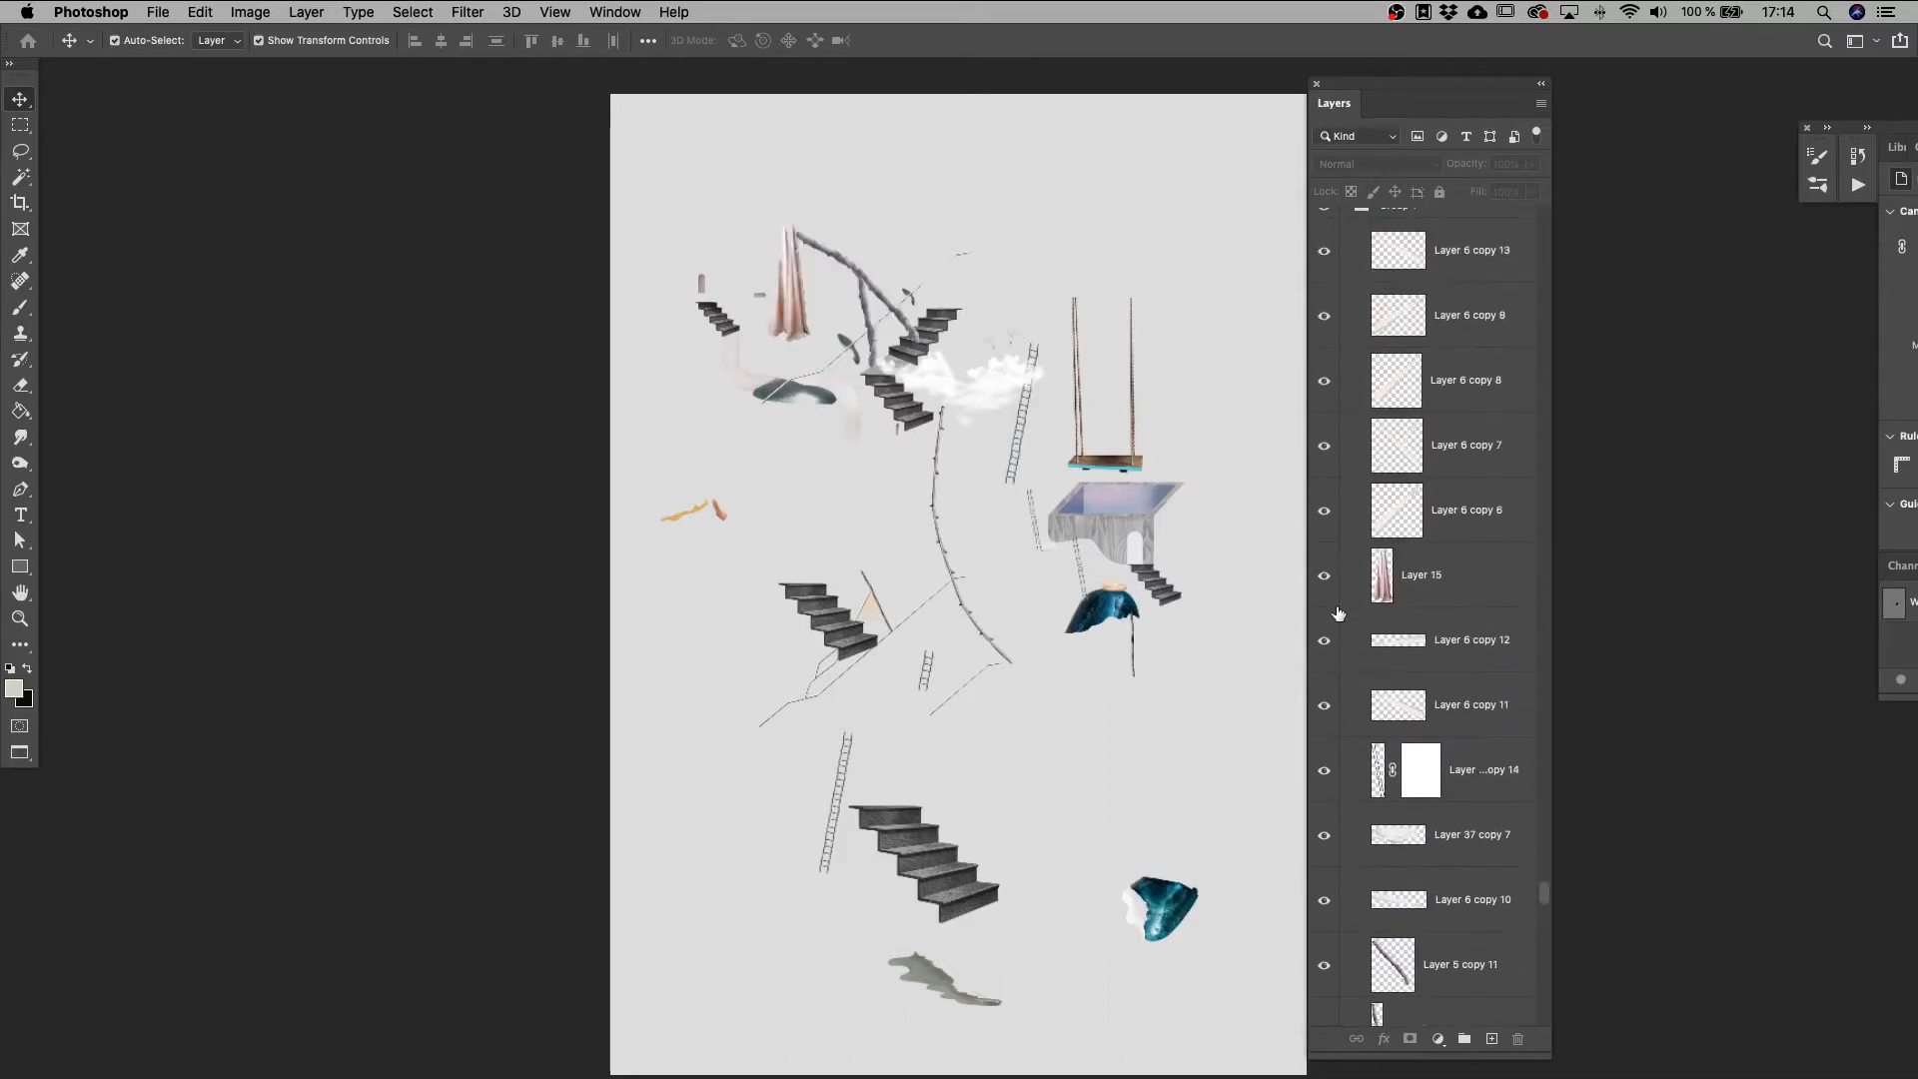
pyautogui.click(1324, 610)
pyautogui.scroll(10, 1326, 609)
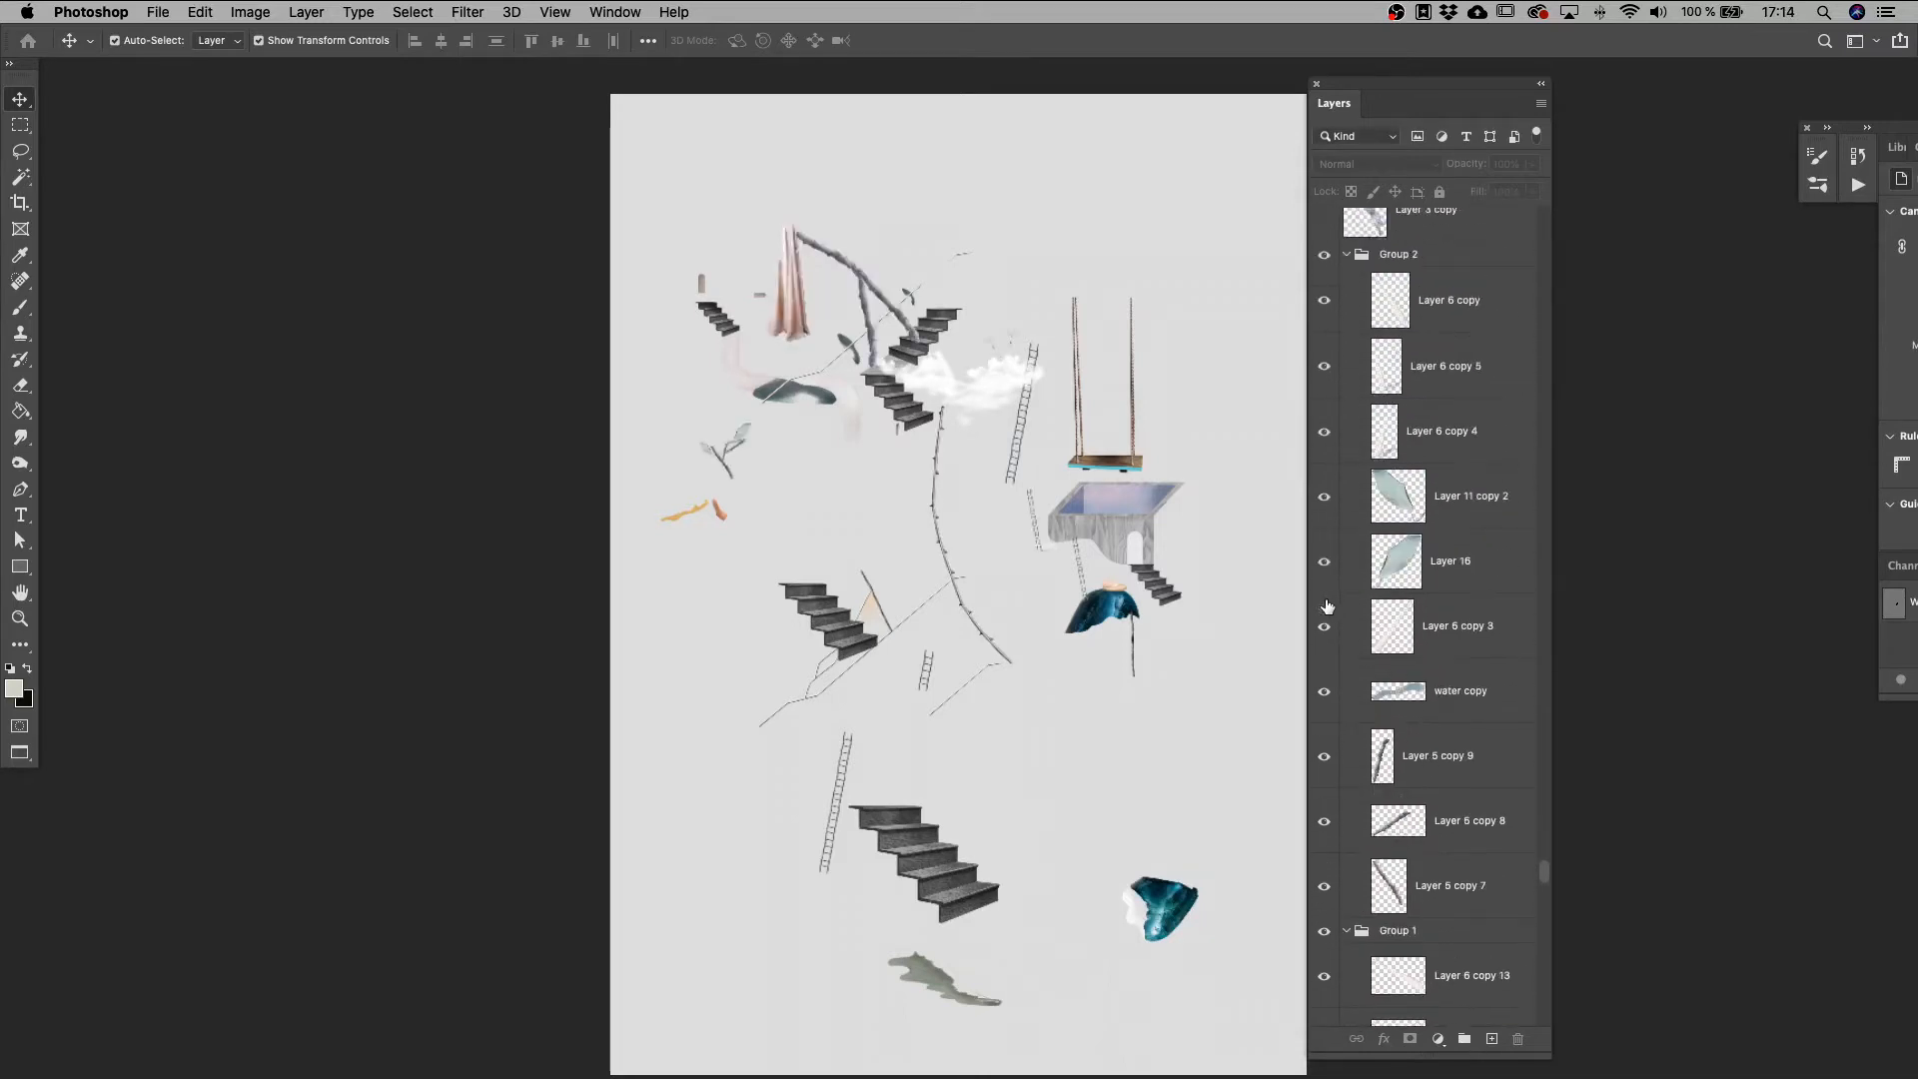
pyautogui.click(1325, 613)
# Make the layers from Layer 6 copy 15 up through Layer 32 copy visible, including the dark leafy branch.
pyautogui.scroll(4, 1326, 580)
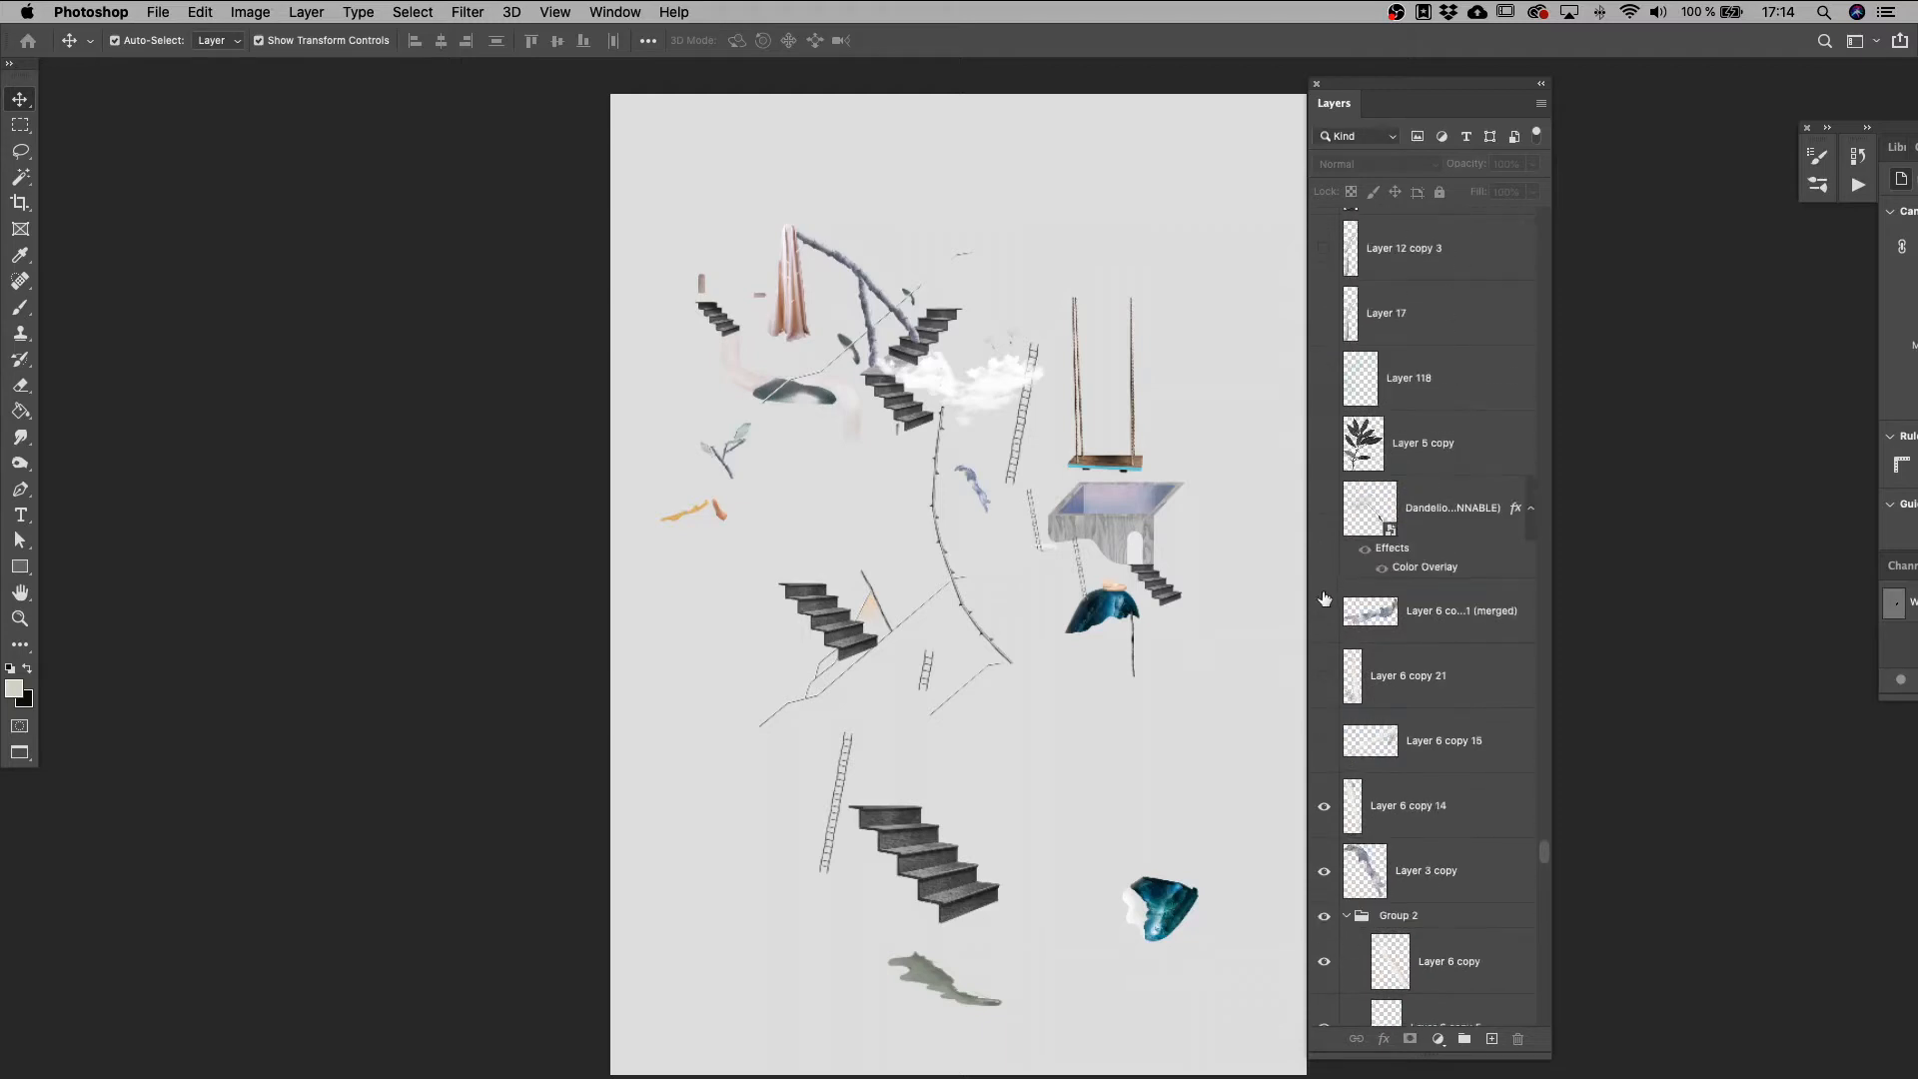
pyautogui.click(1325, 613)
pyautogui.moveTo(1324, 441); pyautogui.dragTo(1325, 377)
pyautogui.scroll(5, 1339, 390)
pyautogui.moveTo(1325, 629); pyautogui.dragTo(1329, 240)
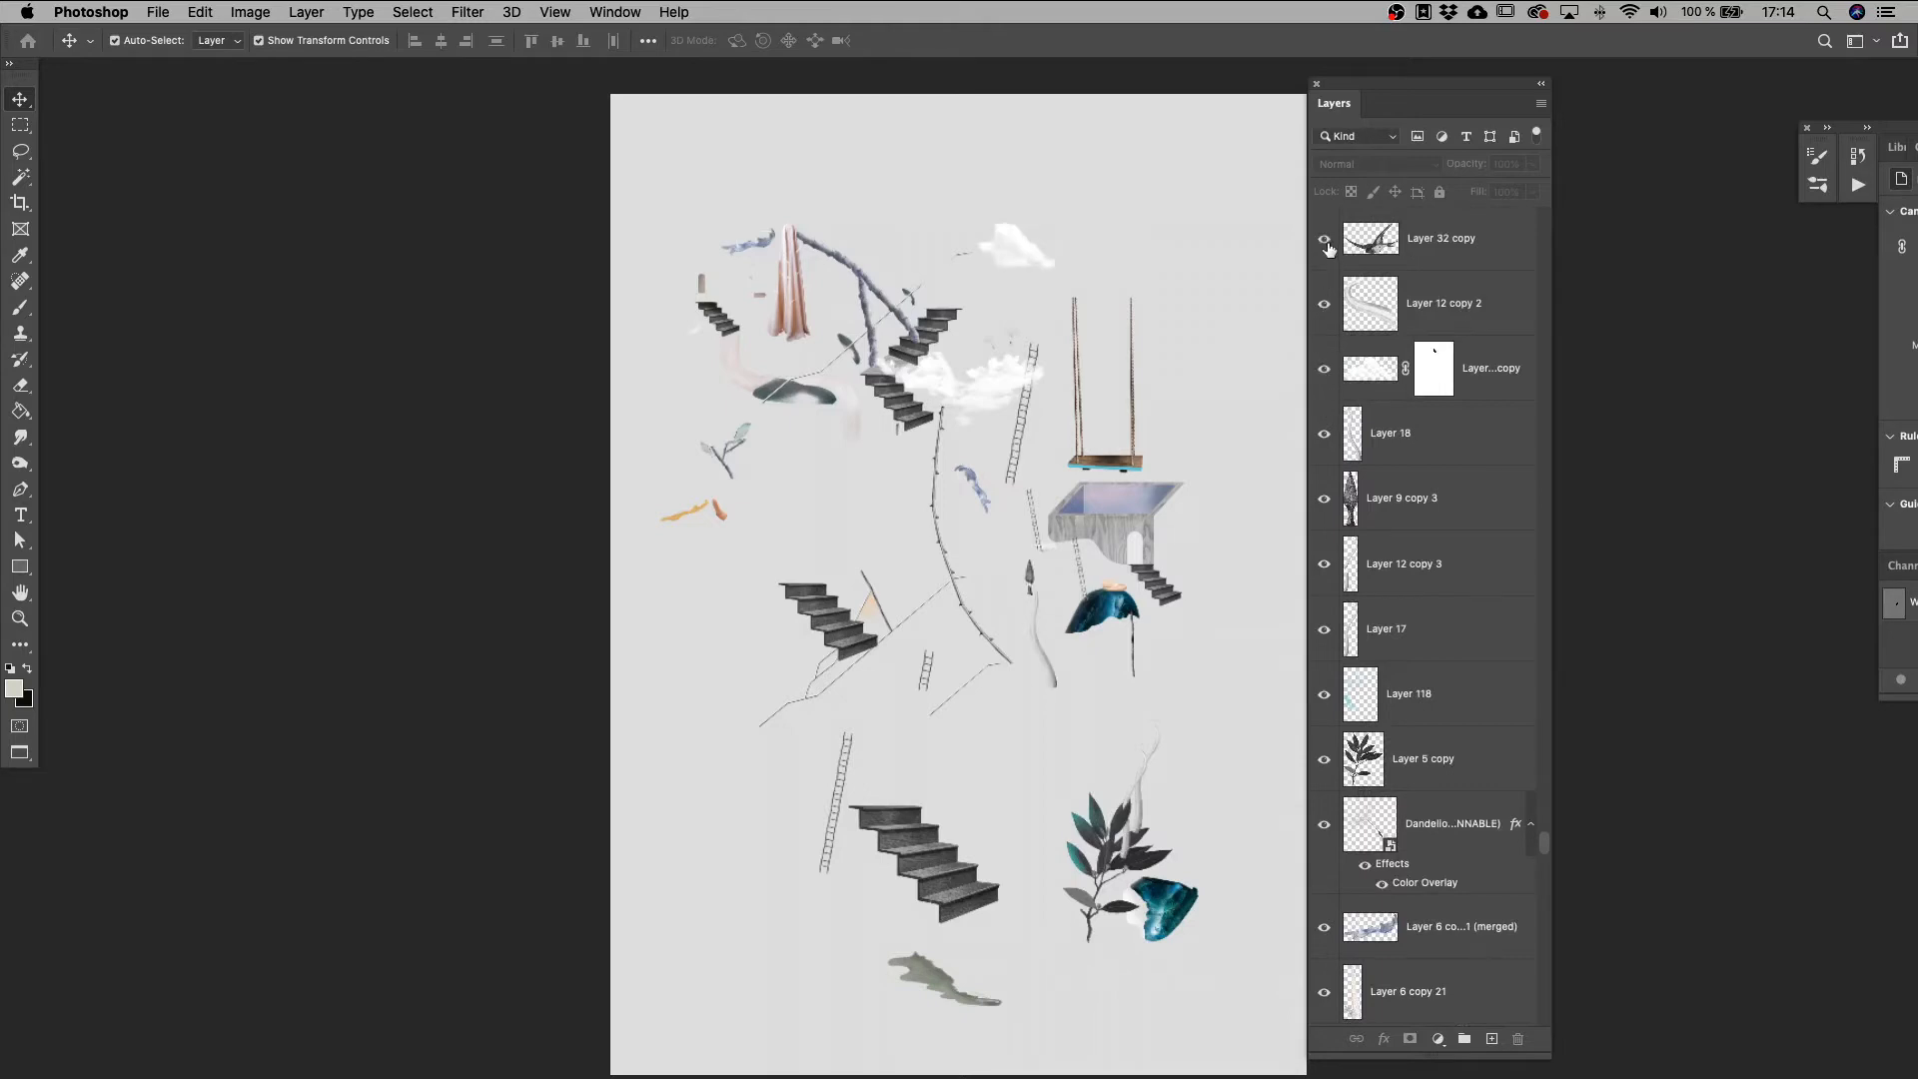
# Show the moon, hand and bridge artwork by turning on layers from Layer 19 up through Layer 171.
pyautogui.scroll(10, 1339, 528)
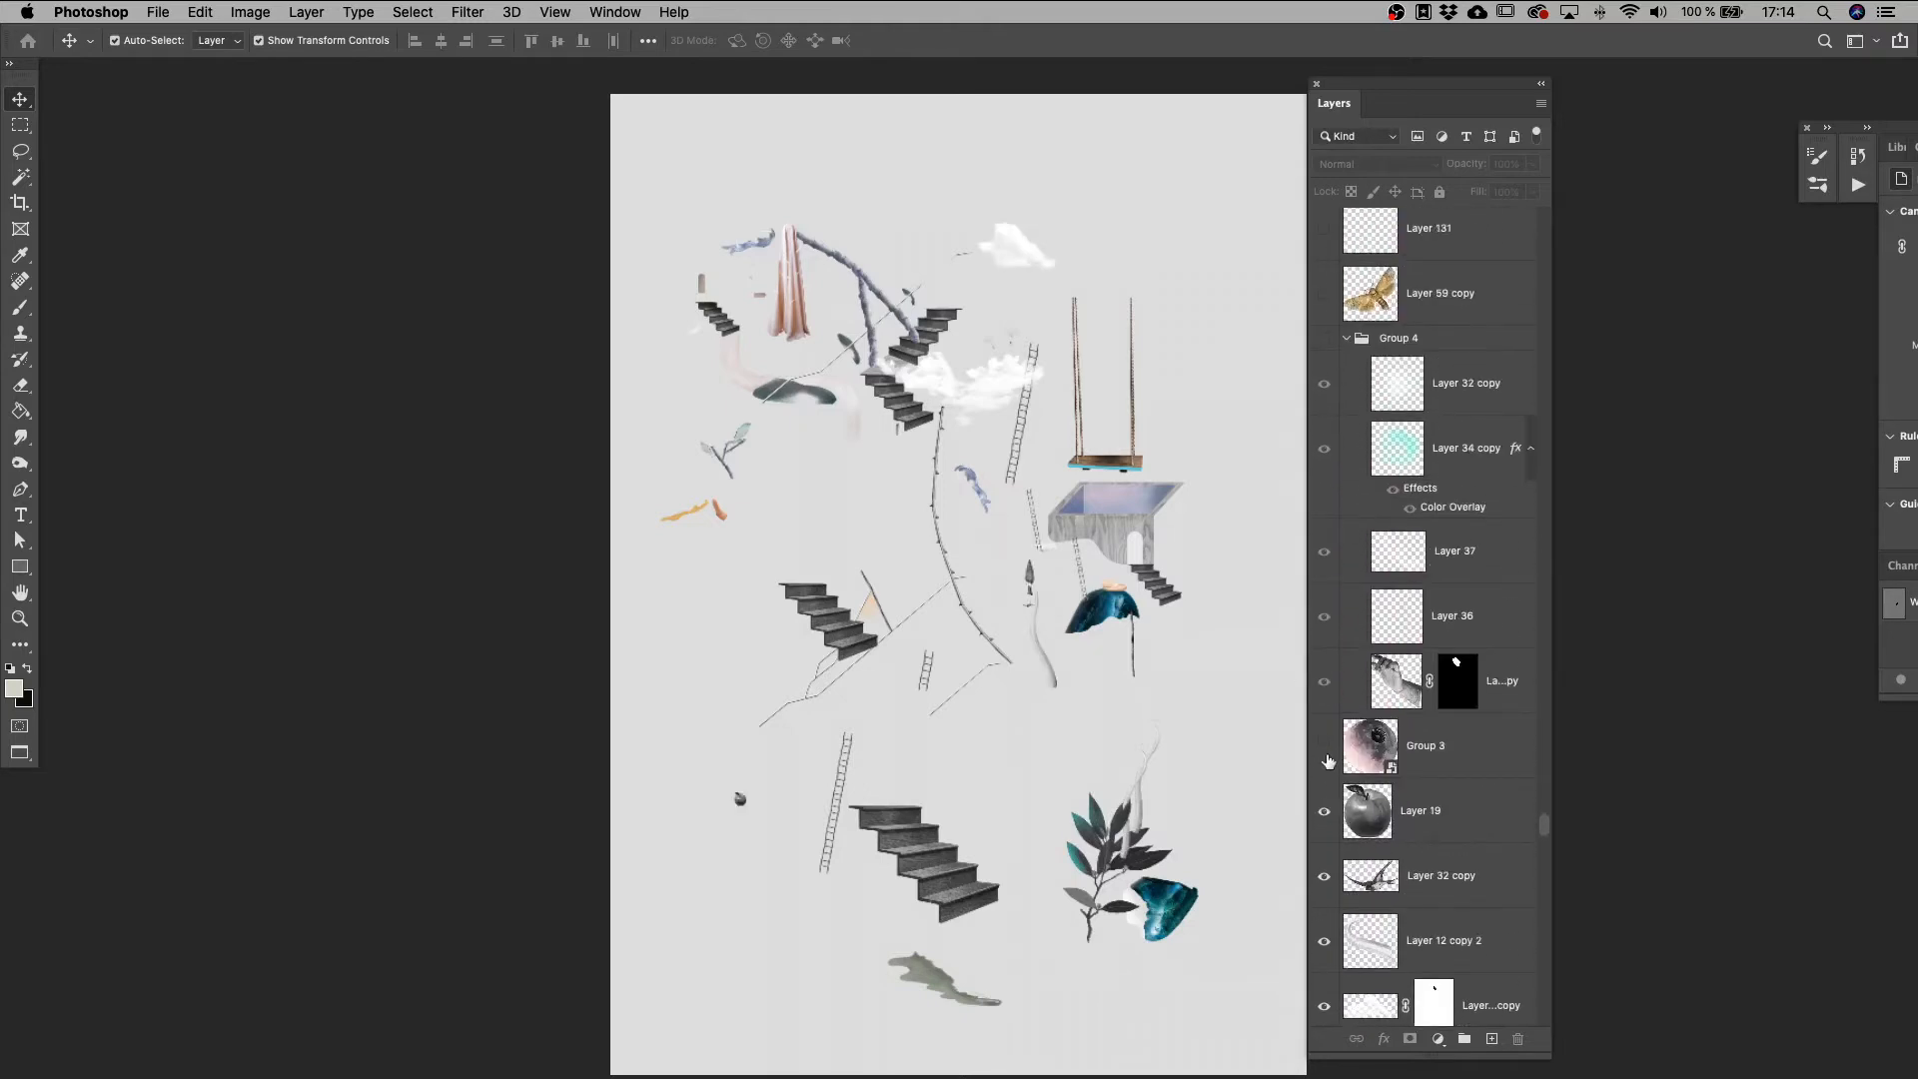
pyautogui.moveTo(1328, 761); pyautogui.dragTo(1325, 337)
pyautogui.scroll(8, 1333, 682)
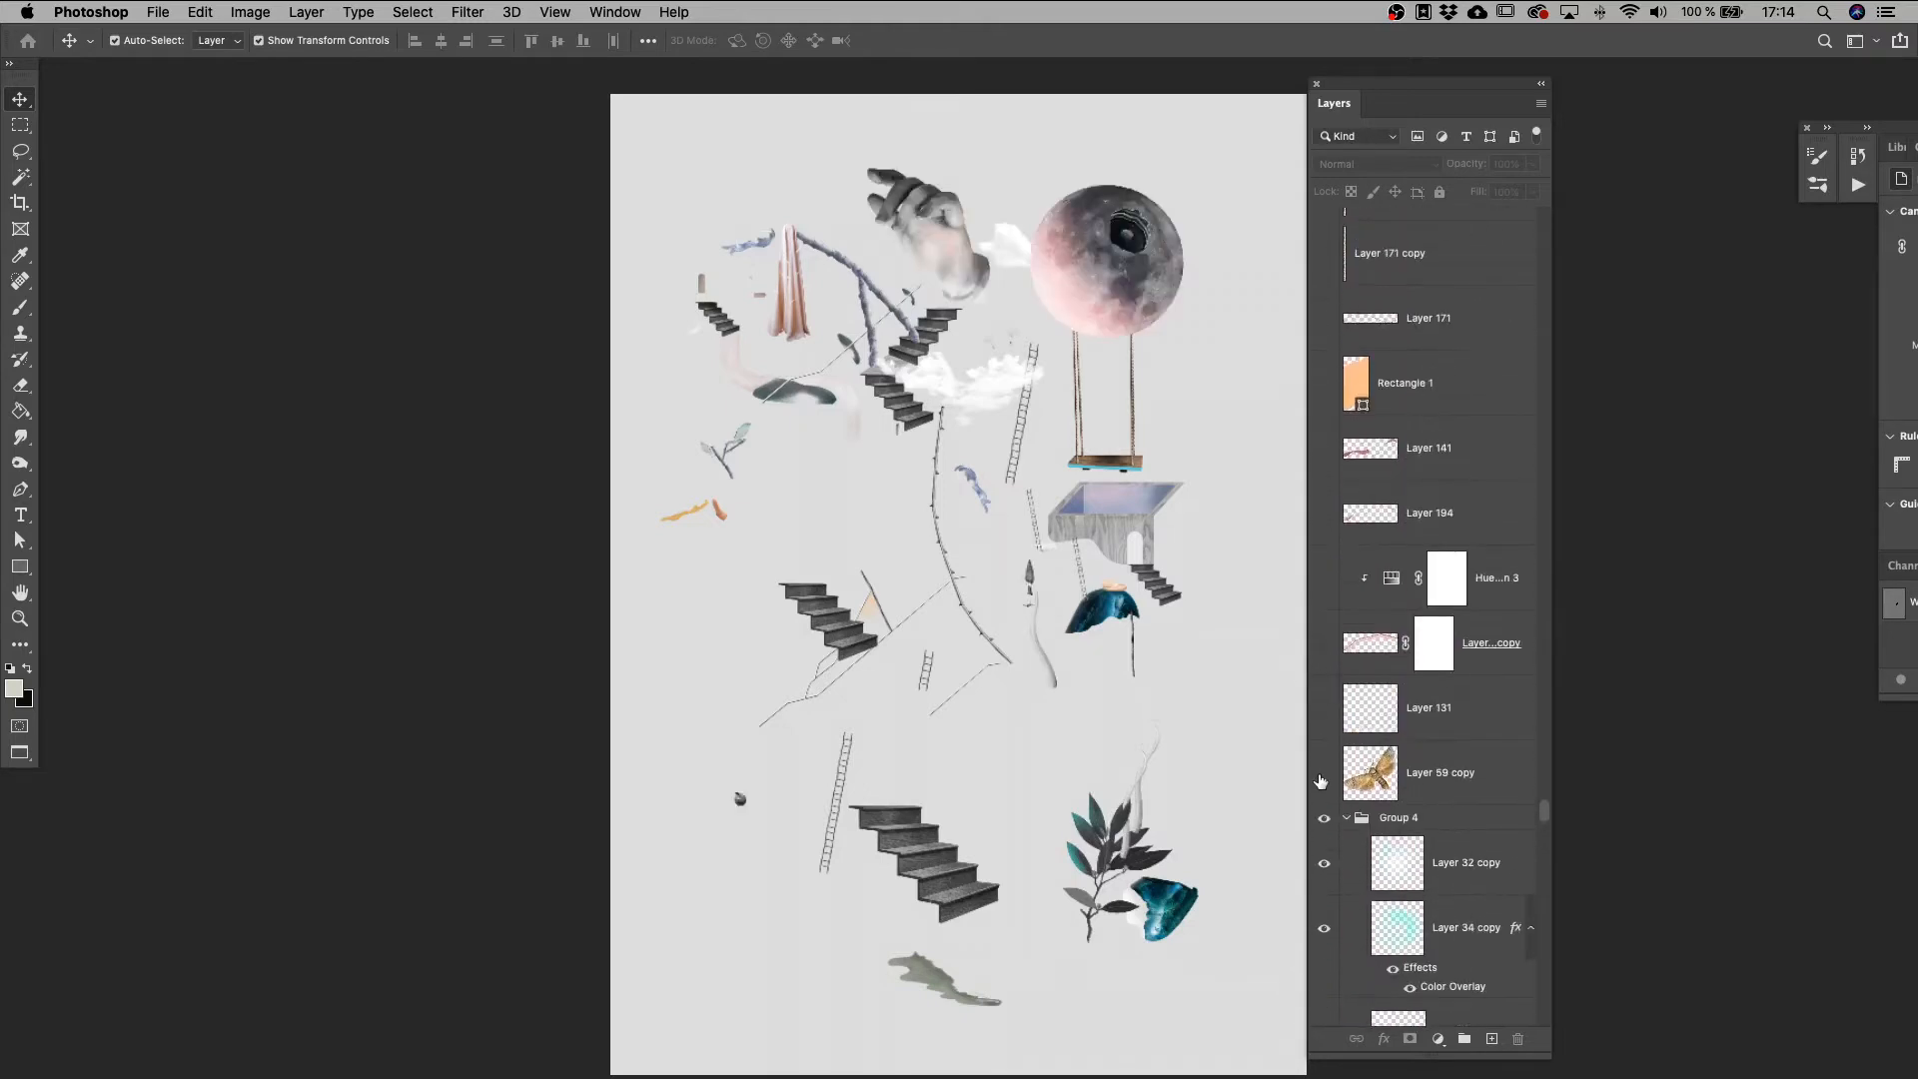
pyautogui.moveTo(1321, 782); pyautogui.dragTo(1322, 702)
pyautogui.moveTo(1325, 618); pyautogui.dragTo(1326, 449)
pyautogui.scroll(6, 1323, 519)
pyautogui.moveTo(1327, 736); pyautogui.dragTo(1326, 633)
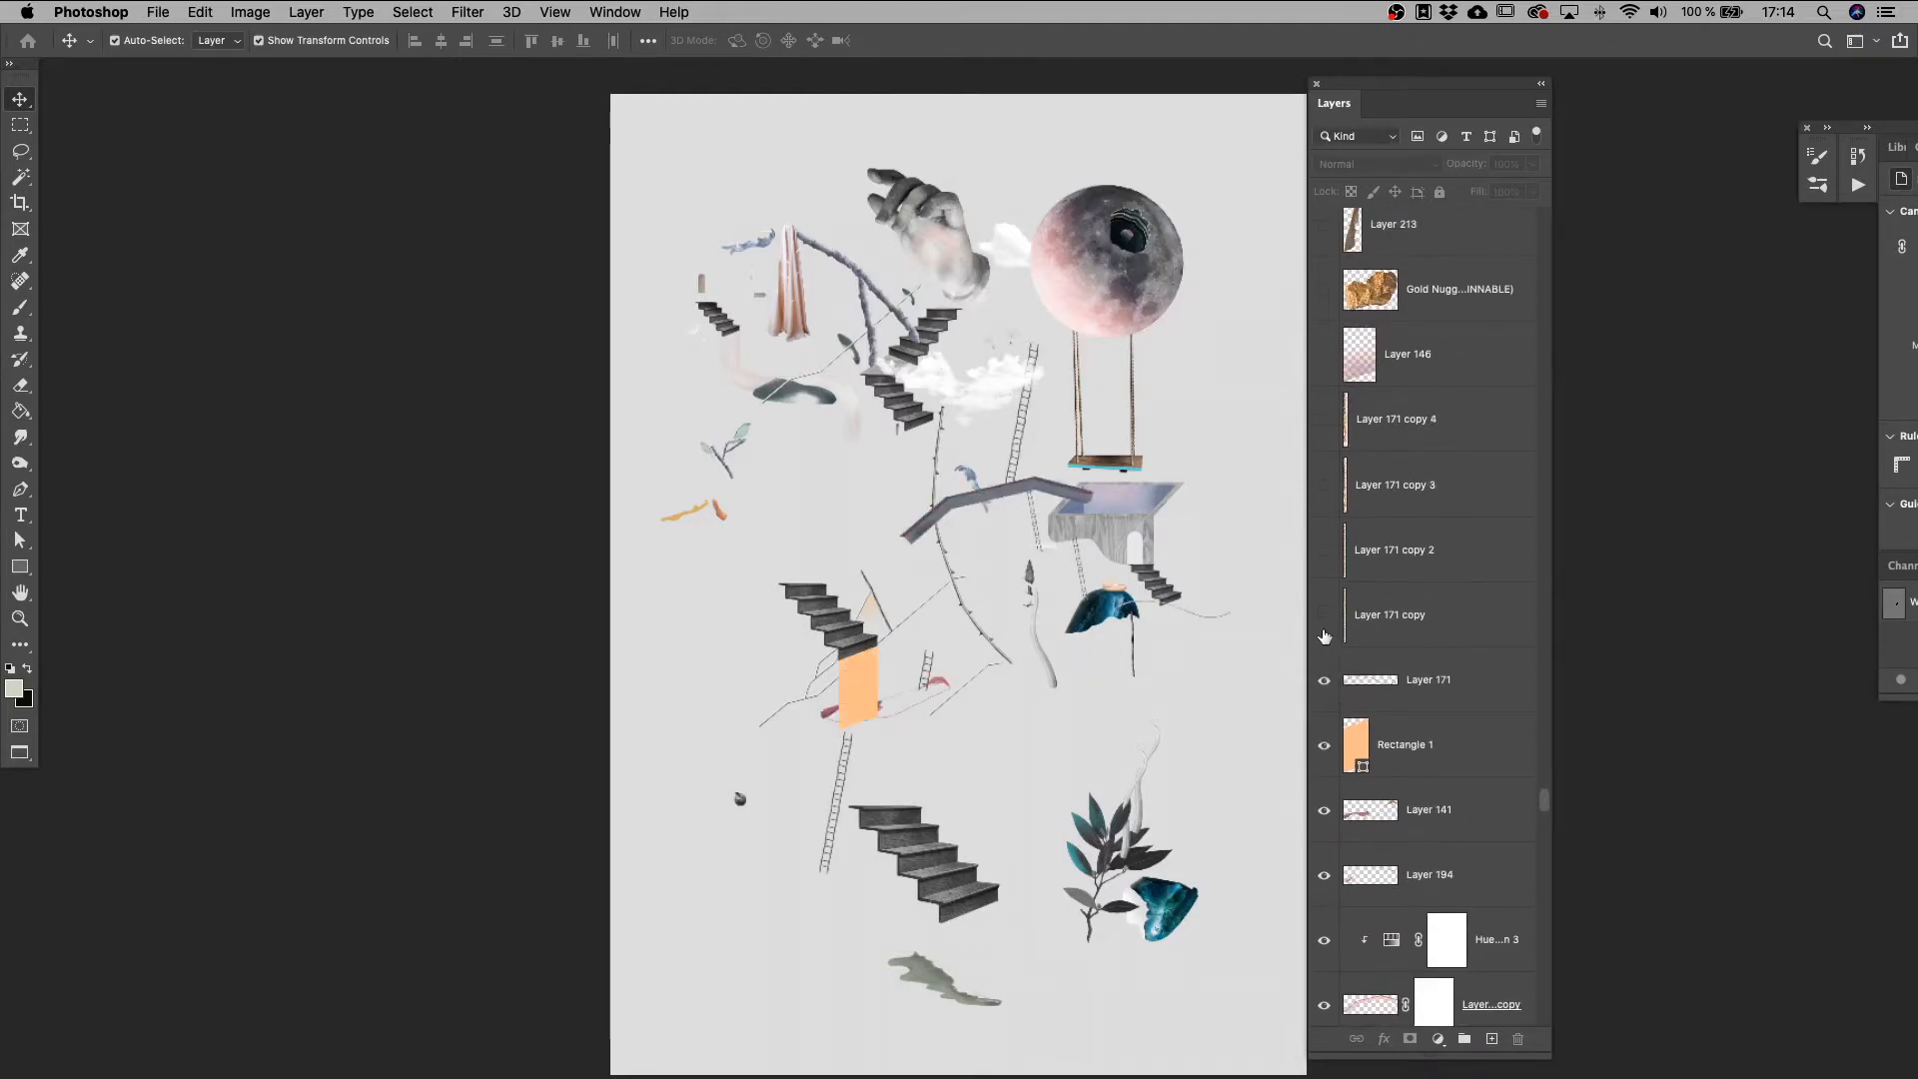
# Reveal the layers from Layer 171 copy up through Layer 117, including the gold nugget and blue leaves.
pyautogui.scroll(5, 1327, 635)
pyautogui.click(1324, 852)
pyautogui.moveTo(1332, 814); pyautogui.dragTo(1325, 550)
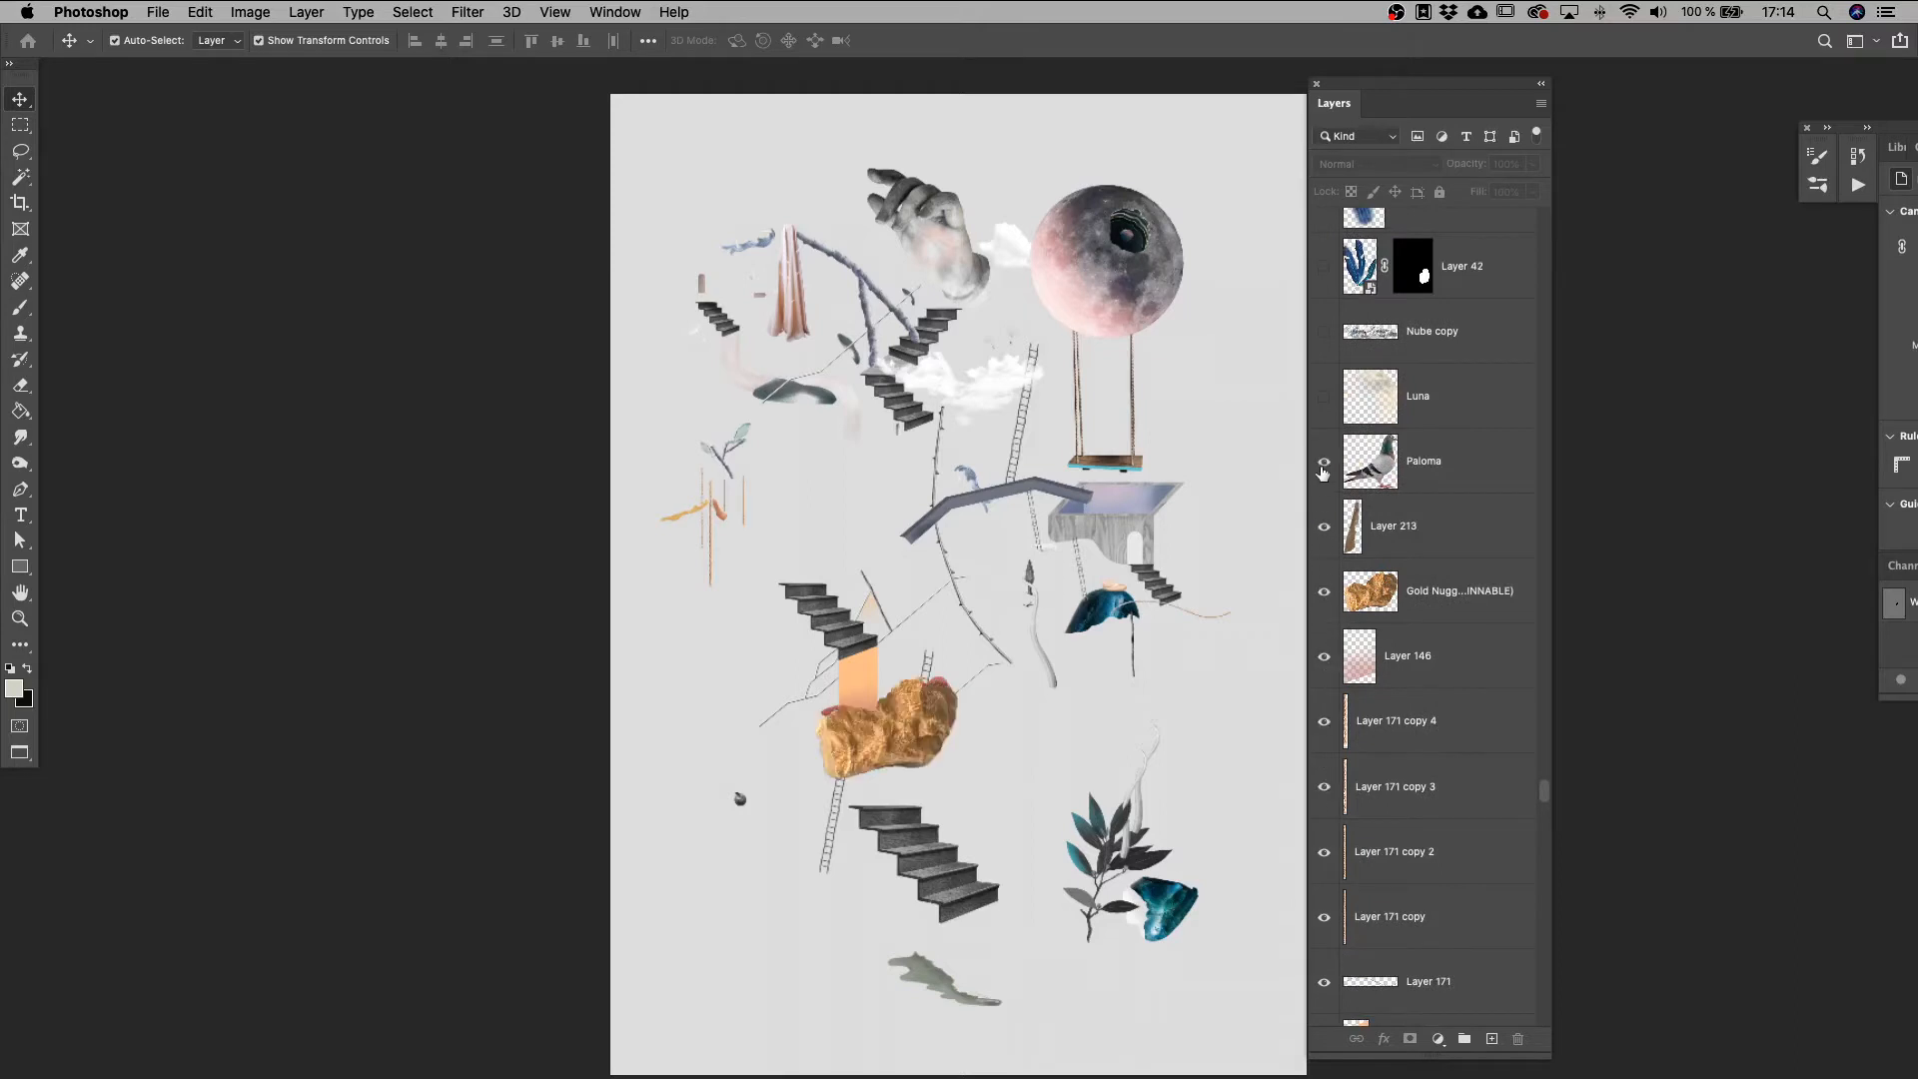
pyautogui.scroll(6, 1322, 520)
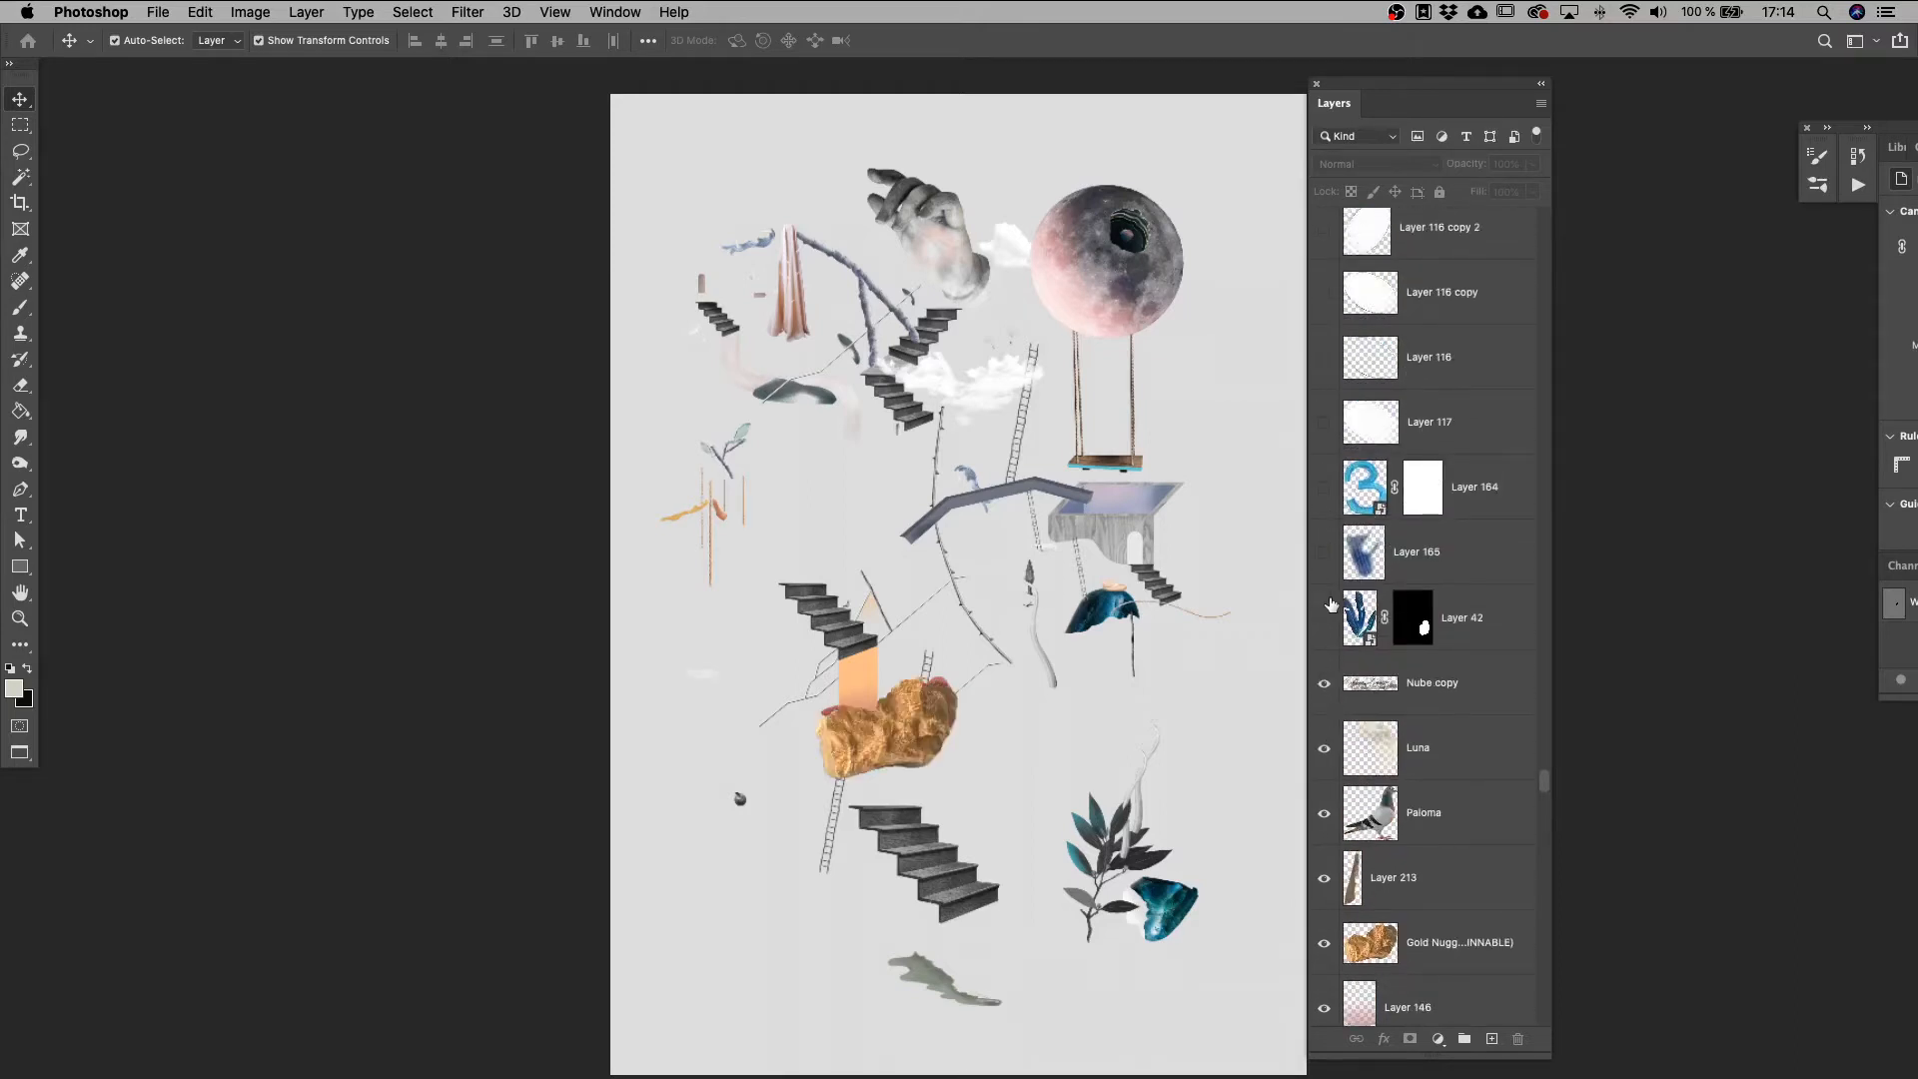
pyautogui.moveTo(1332, 604); pyautogui.dragTo(1322, 398)
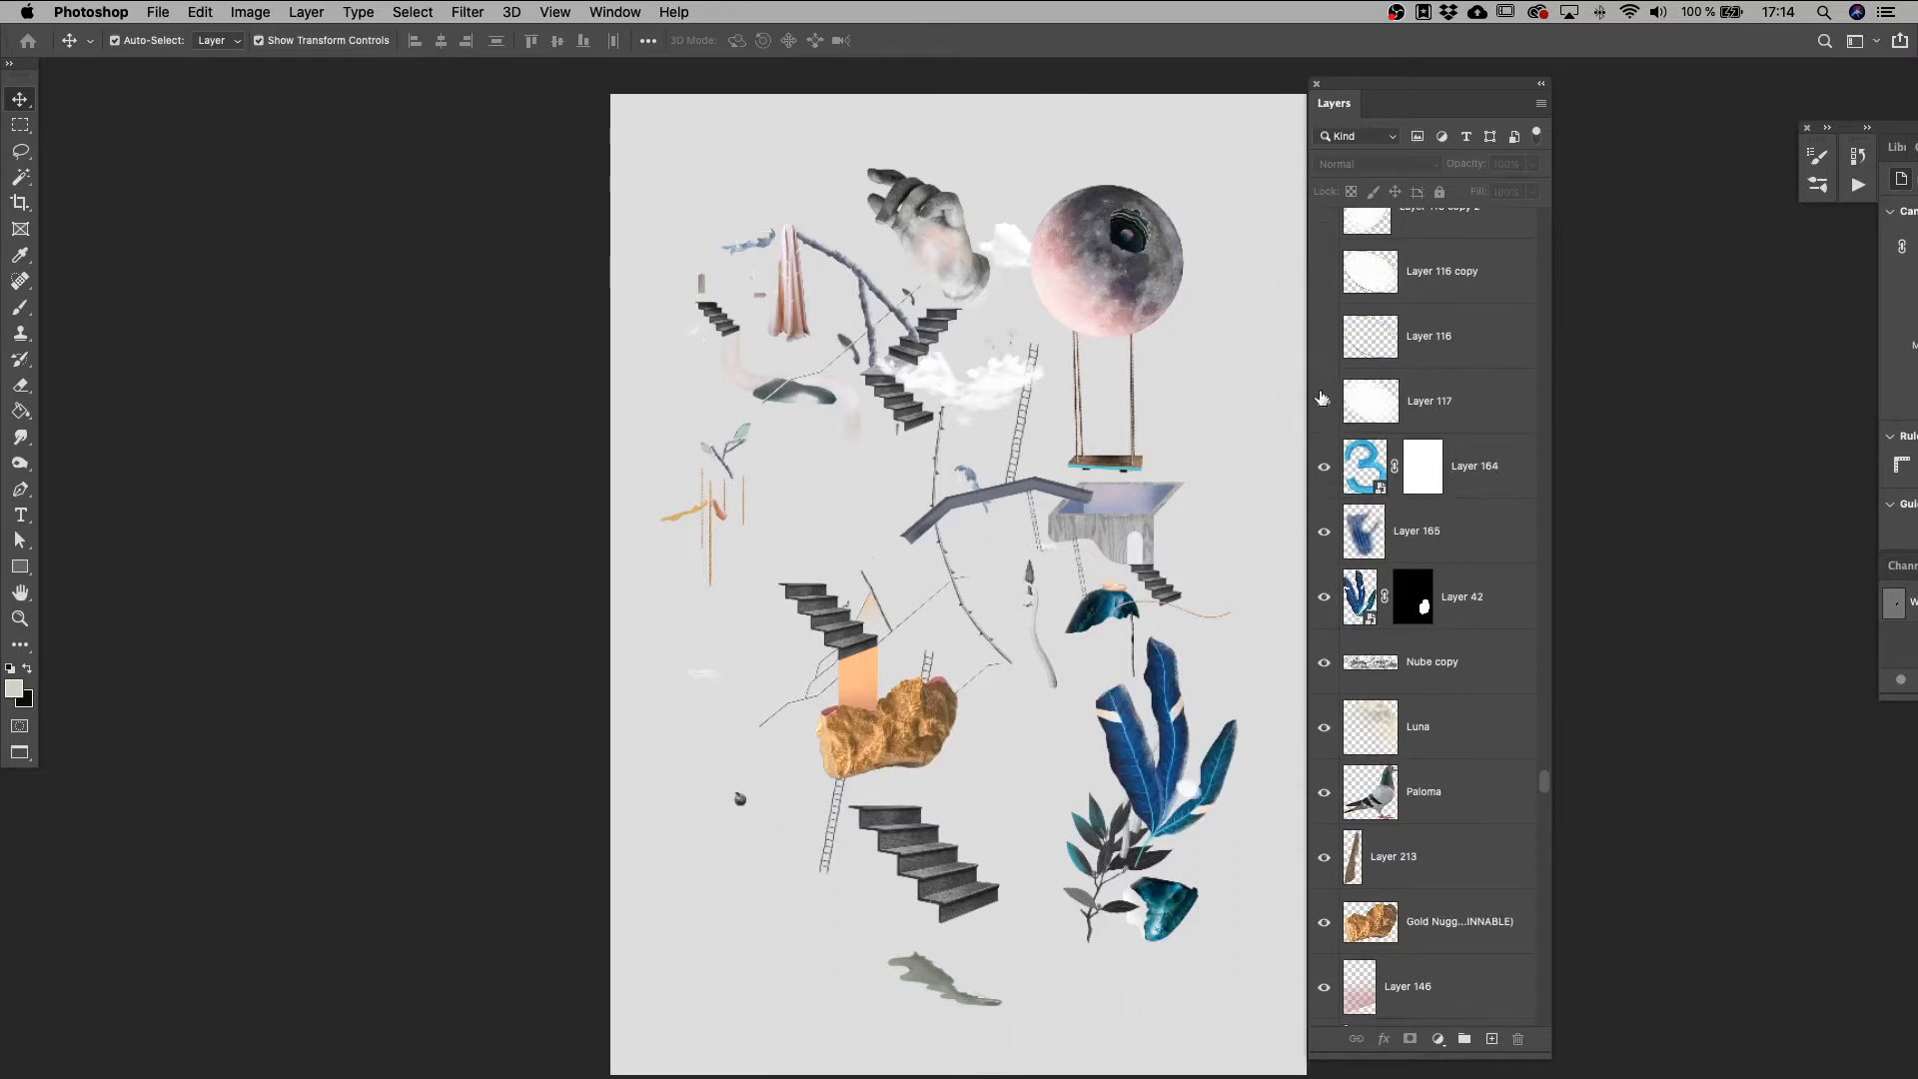
# Turn on the white shapes and cloud layers from Layer 116 up through Layer 129 copy.
pyautogui.scroll(4, 1322, 399)
pyautogui.moveTo(1326, 593); pyautogui.dragTo(1320, 292)
pyautogui.scroll(5, 1322, 293)
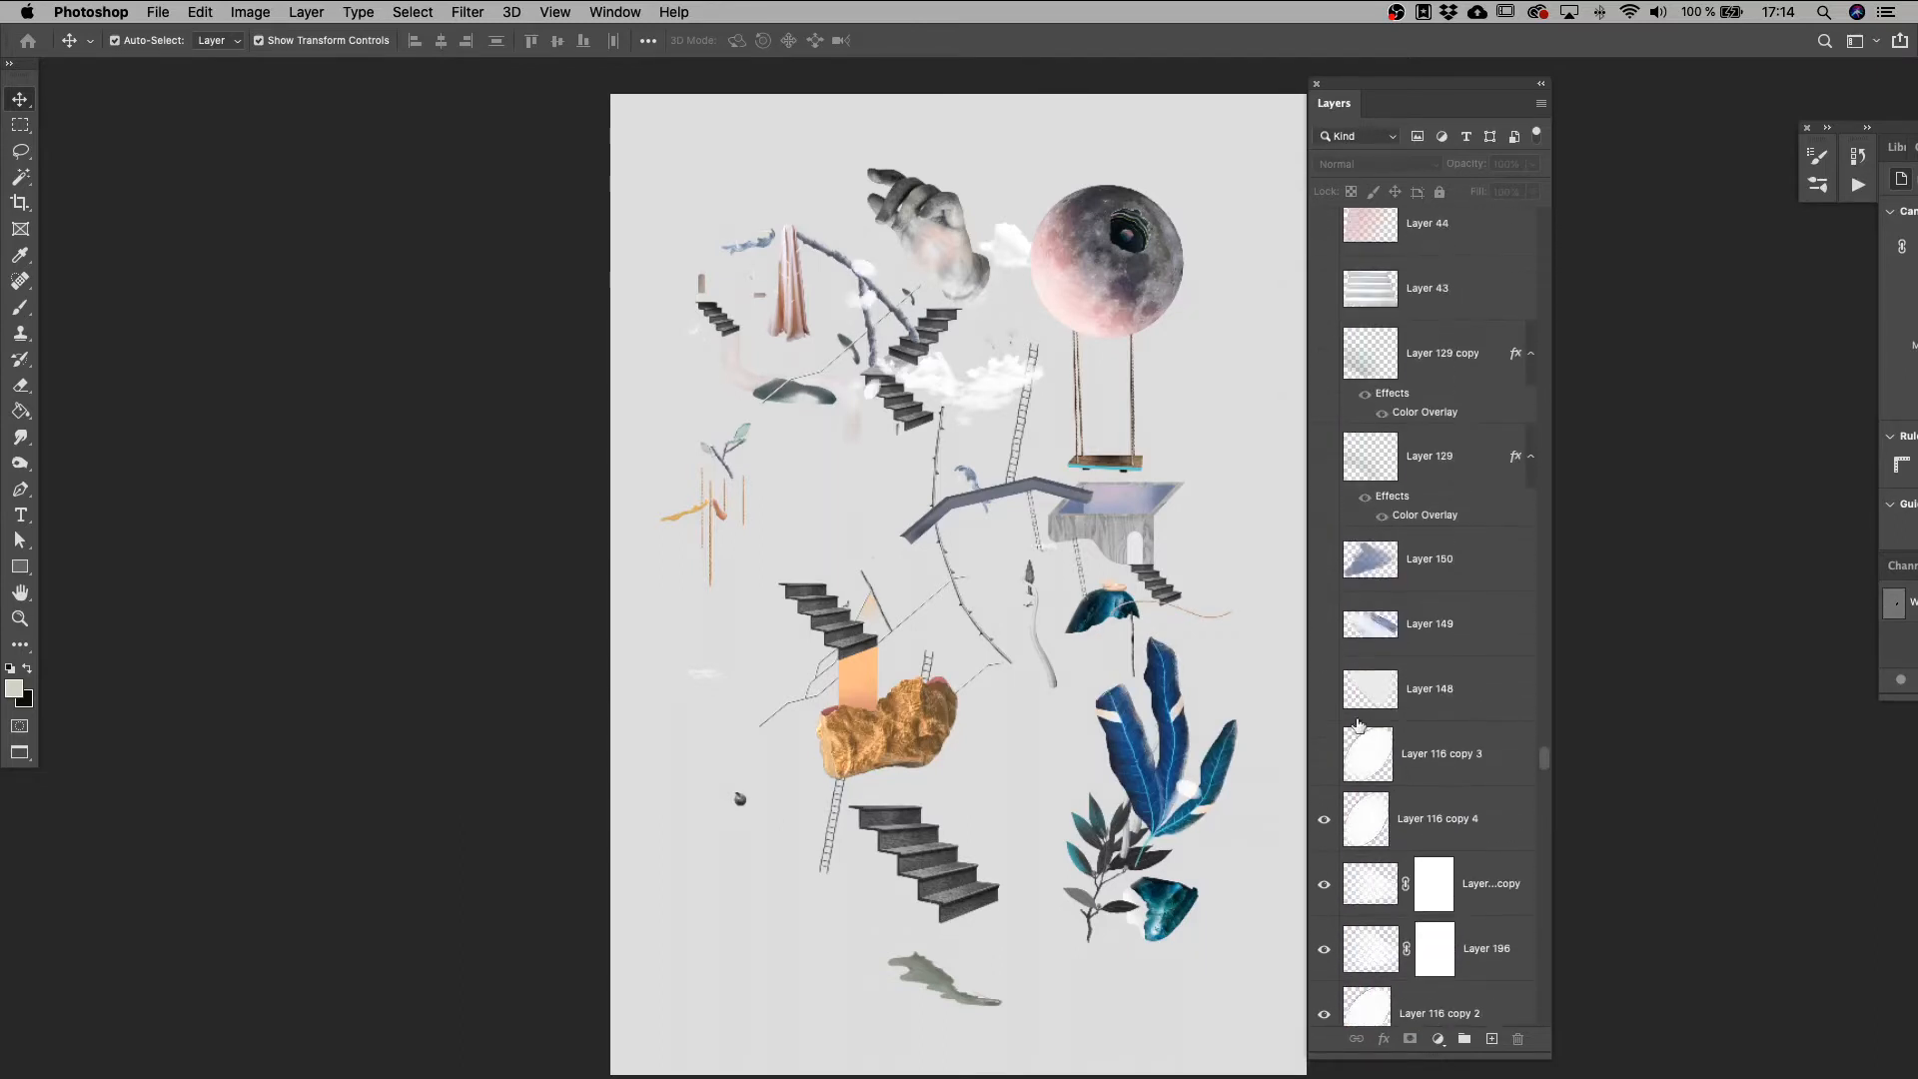
pyautogui.moveTo(1324, 753); pyautogui.dragTo(1330, 560)
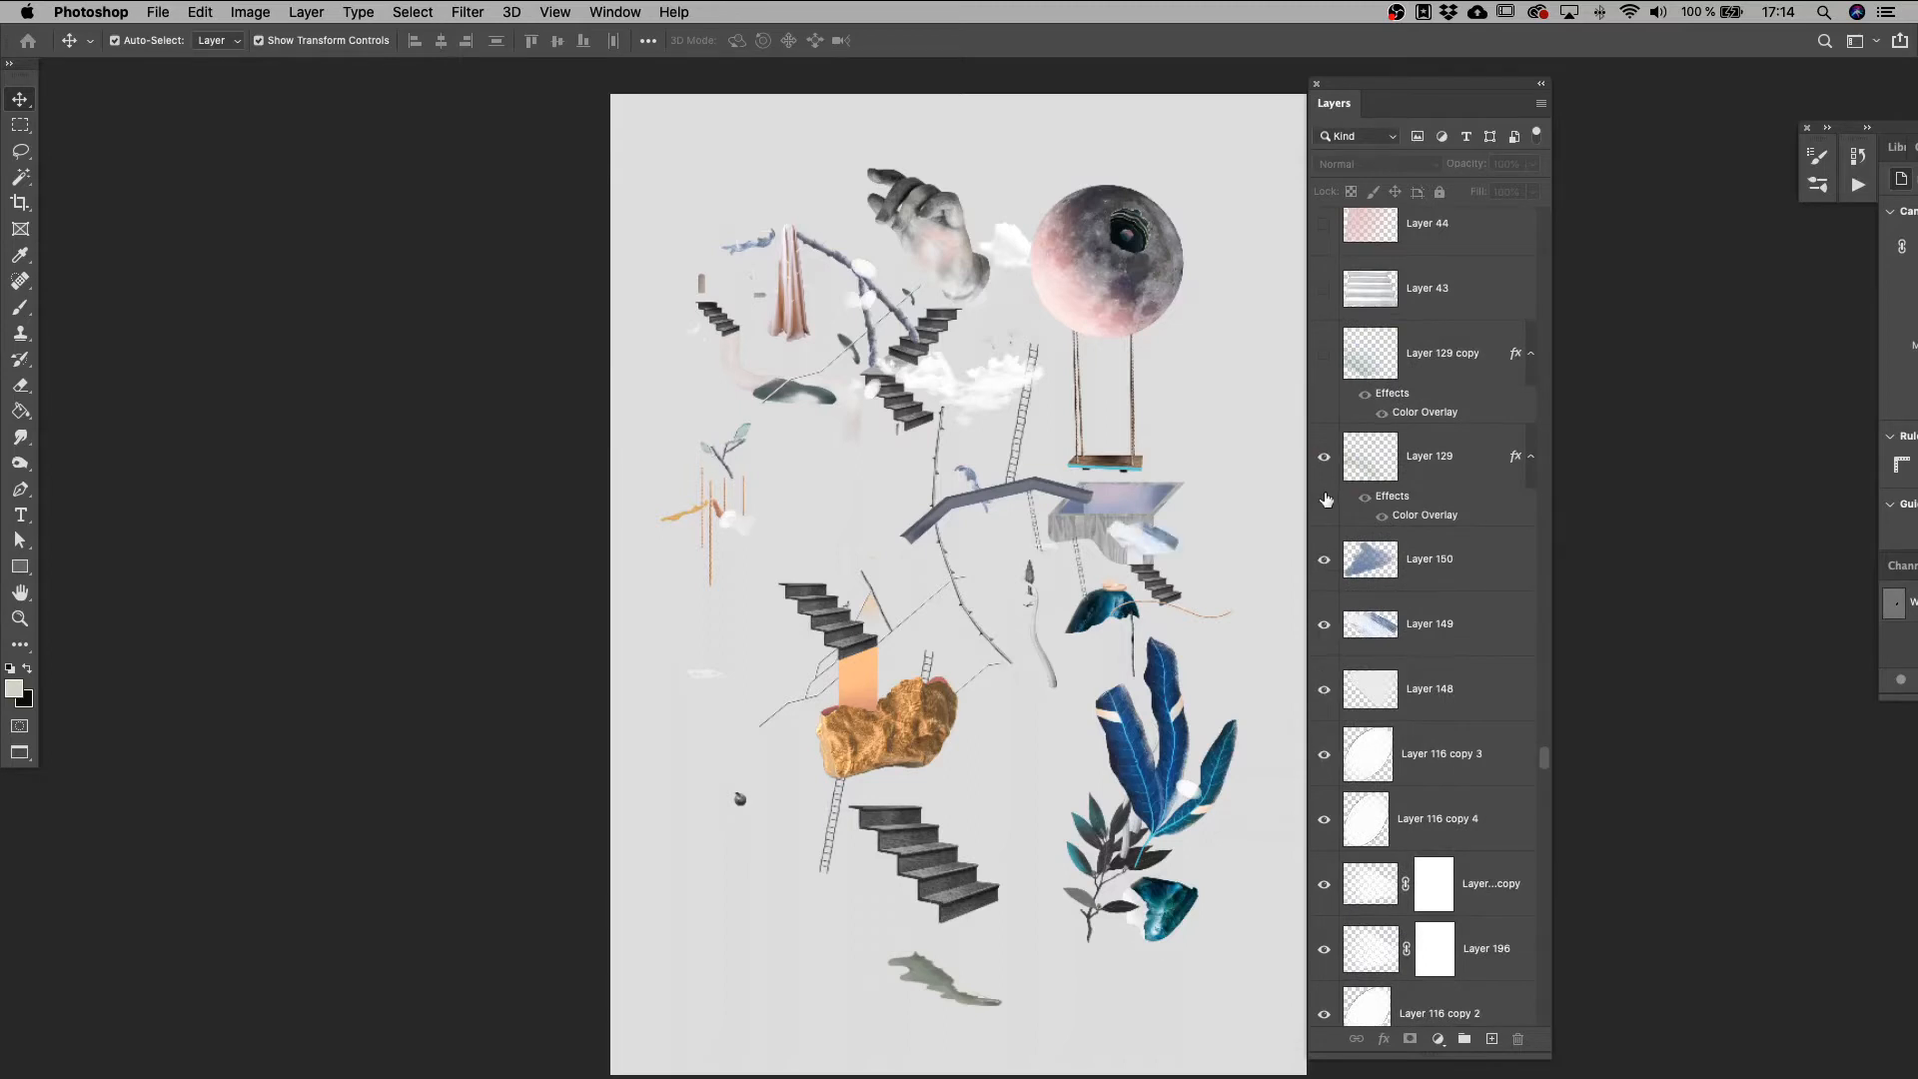
pyautogui.click(1321, 354)
# Make the layers from Layer 43 up through the gradient map clipped to Layer 59 visible.
pyautogui.scroll(5, 1321, 354)
pyautogui.moveTo(1326, 668); pyautogui.dragTo(1325, 342)
pyautogui.scroll(5, 1325, 342)
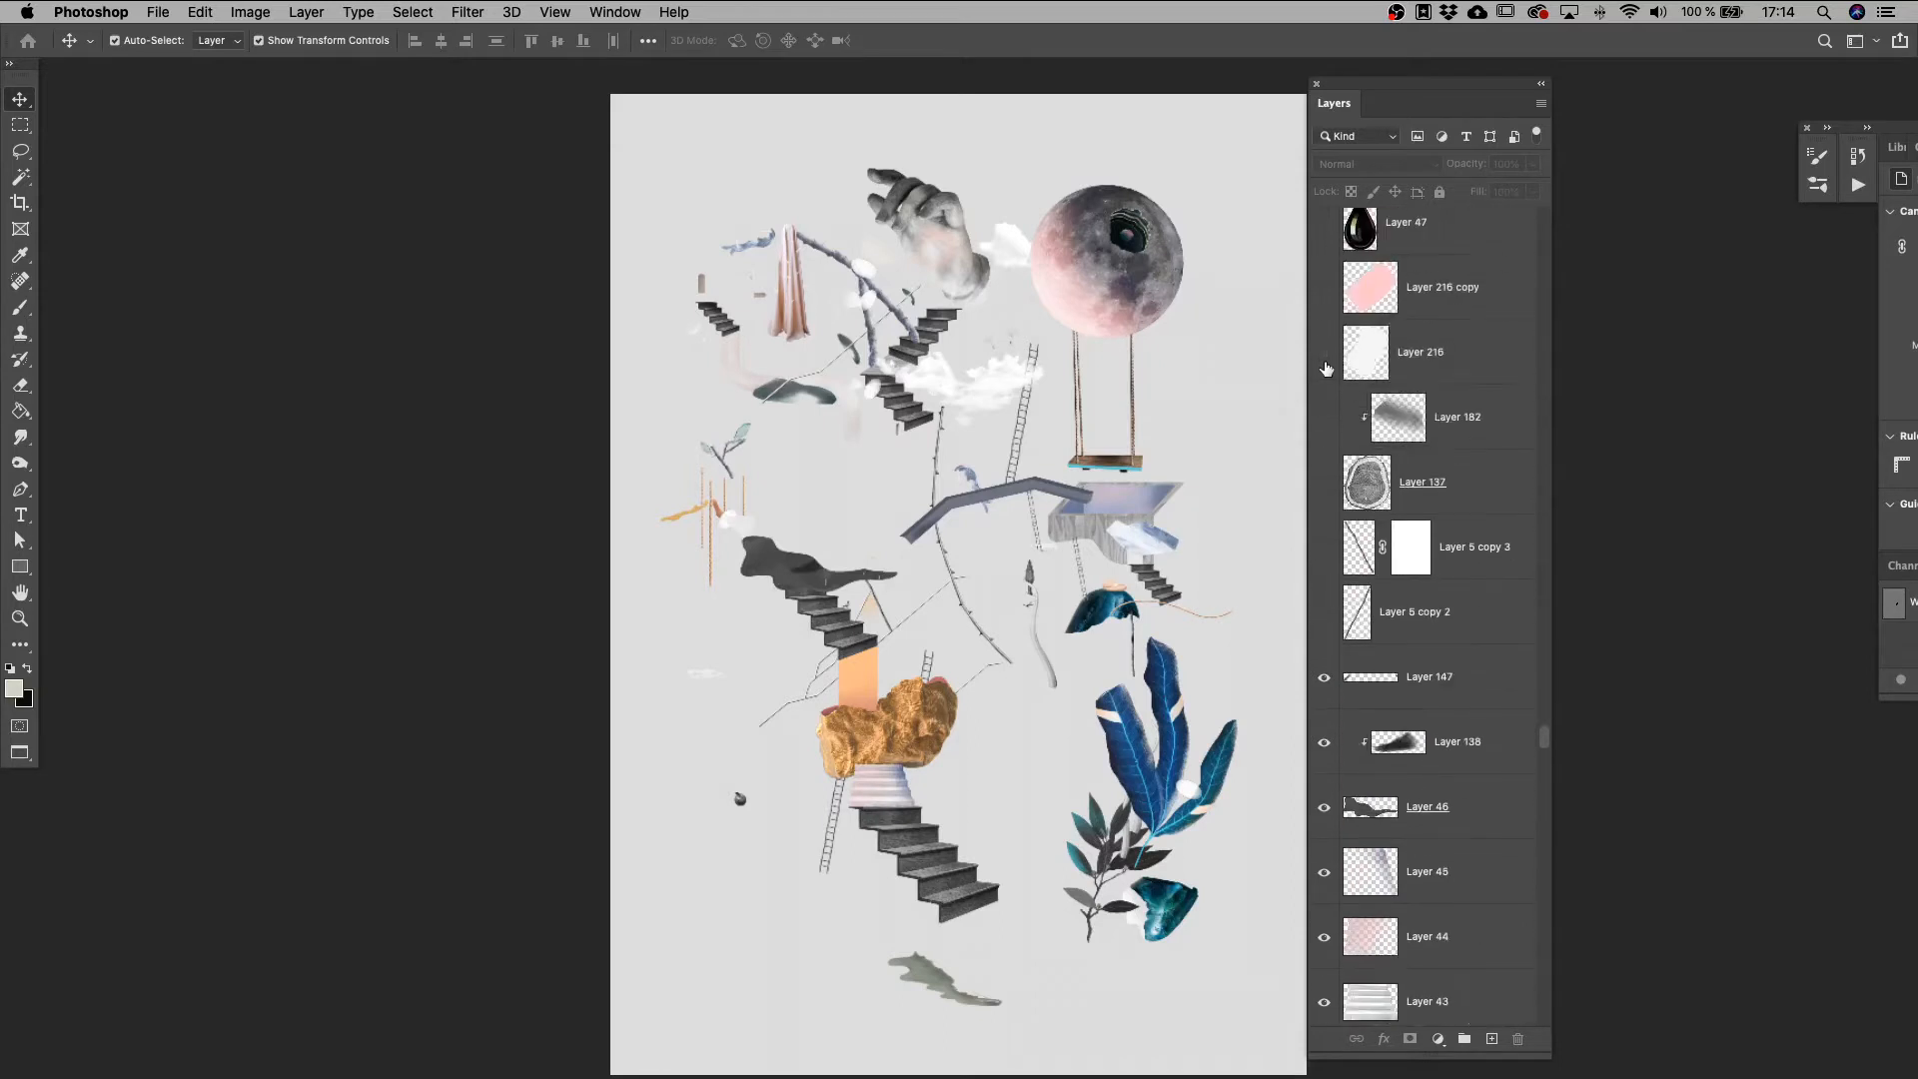
pyautogui.moveTo(1317, 586); pyautogui.dragTo(1326, 324)
pyautogui.scroll(3, 1326, 492)
# Show the bowl, sphere and dark bird layers from Layer 191 up through Layer 145.
pyautogui.scroll(3, 1331, 341)
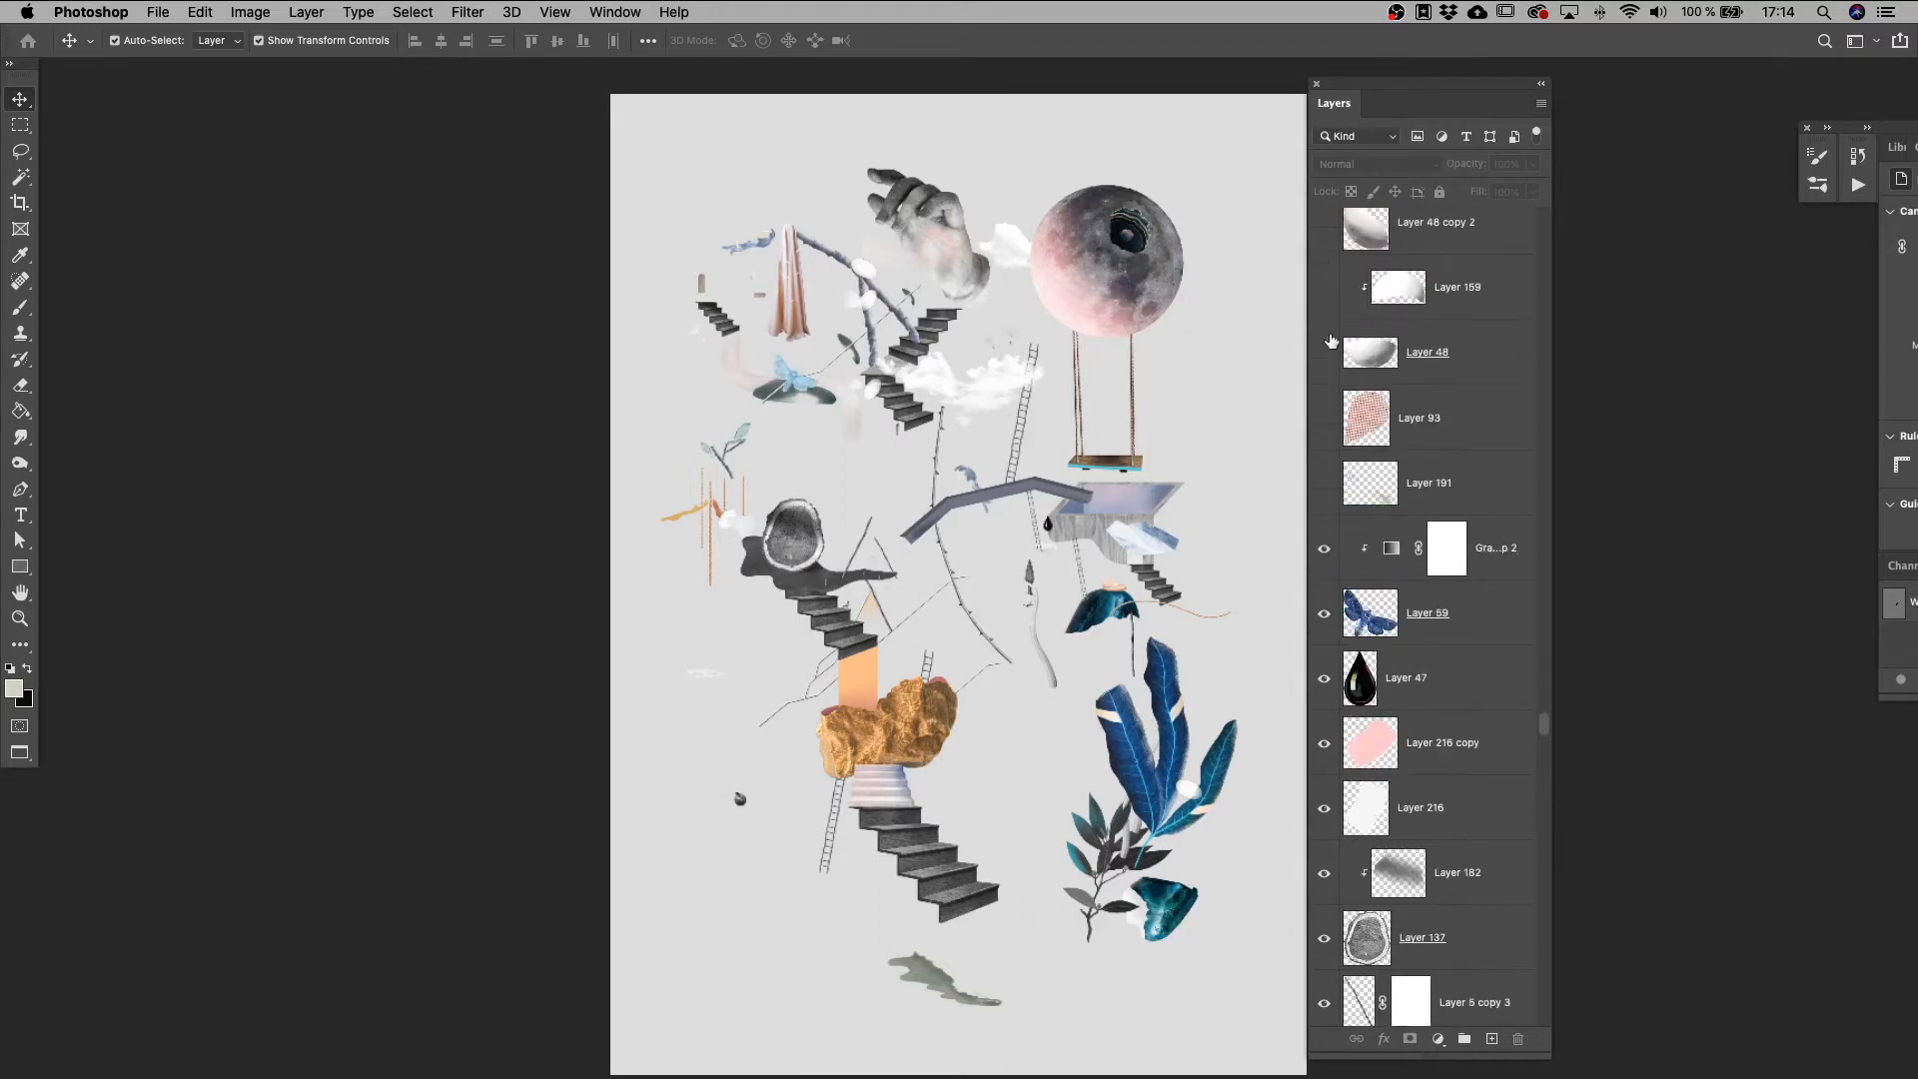
pyautogui.moveTo(1324, 475); pyautogui.dragTo(1326, 289)
pyautogui.scroll(5, 1325, 300)
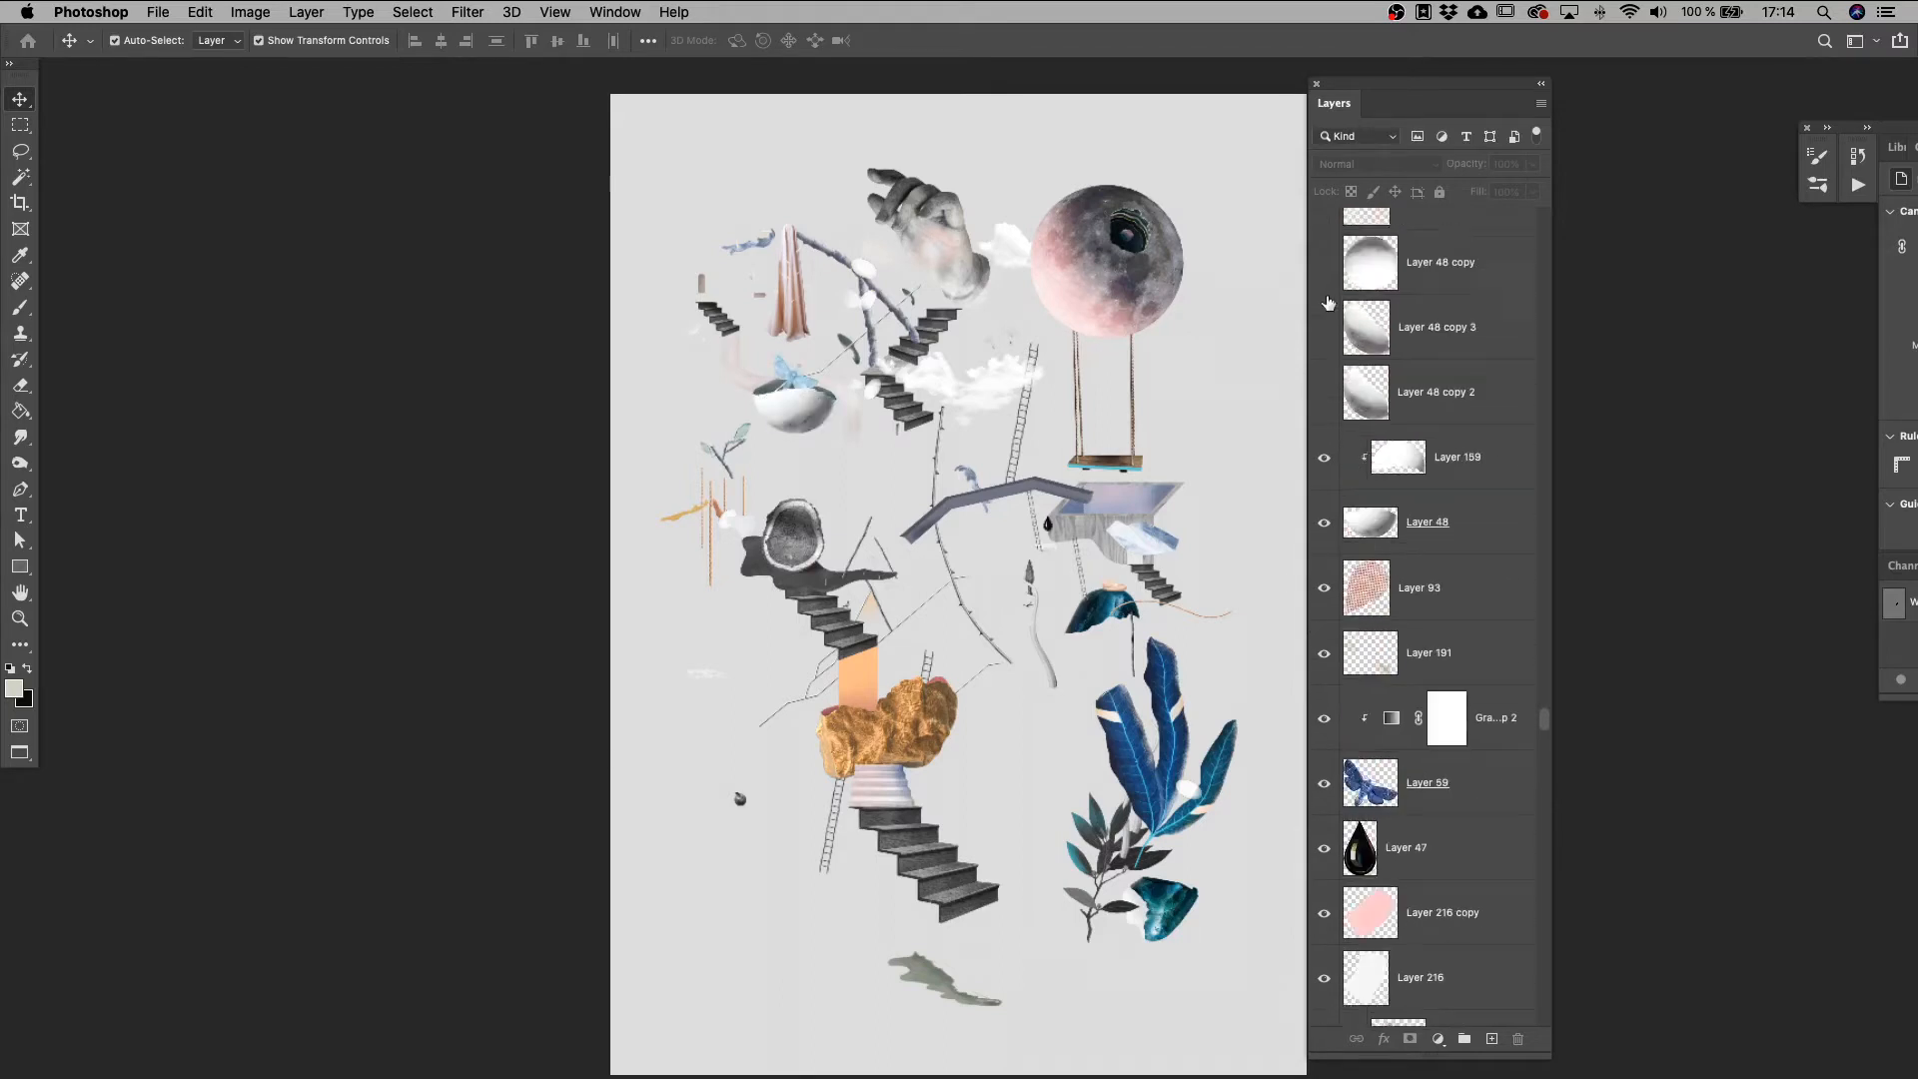
pyautogui.moveTo(1324, 589); pyautogui.dragTo(1327, 339)
pyautogui.scroll(5, 1327, 350)
pyautogui.scroll(1, 1326, 353)
pyautogui.moveTo(1323, 752); pyautogui.dragTo(1327, 305)
# Reveal the layers from Layer 134 up through Layer 54 copy, including the winged flower.
pyautogui.scroll(3, 1327, 317)
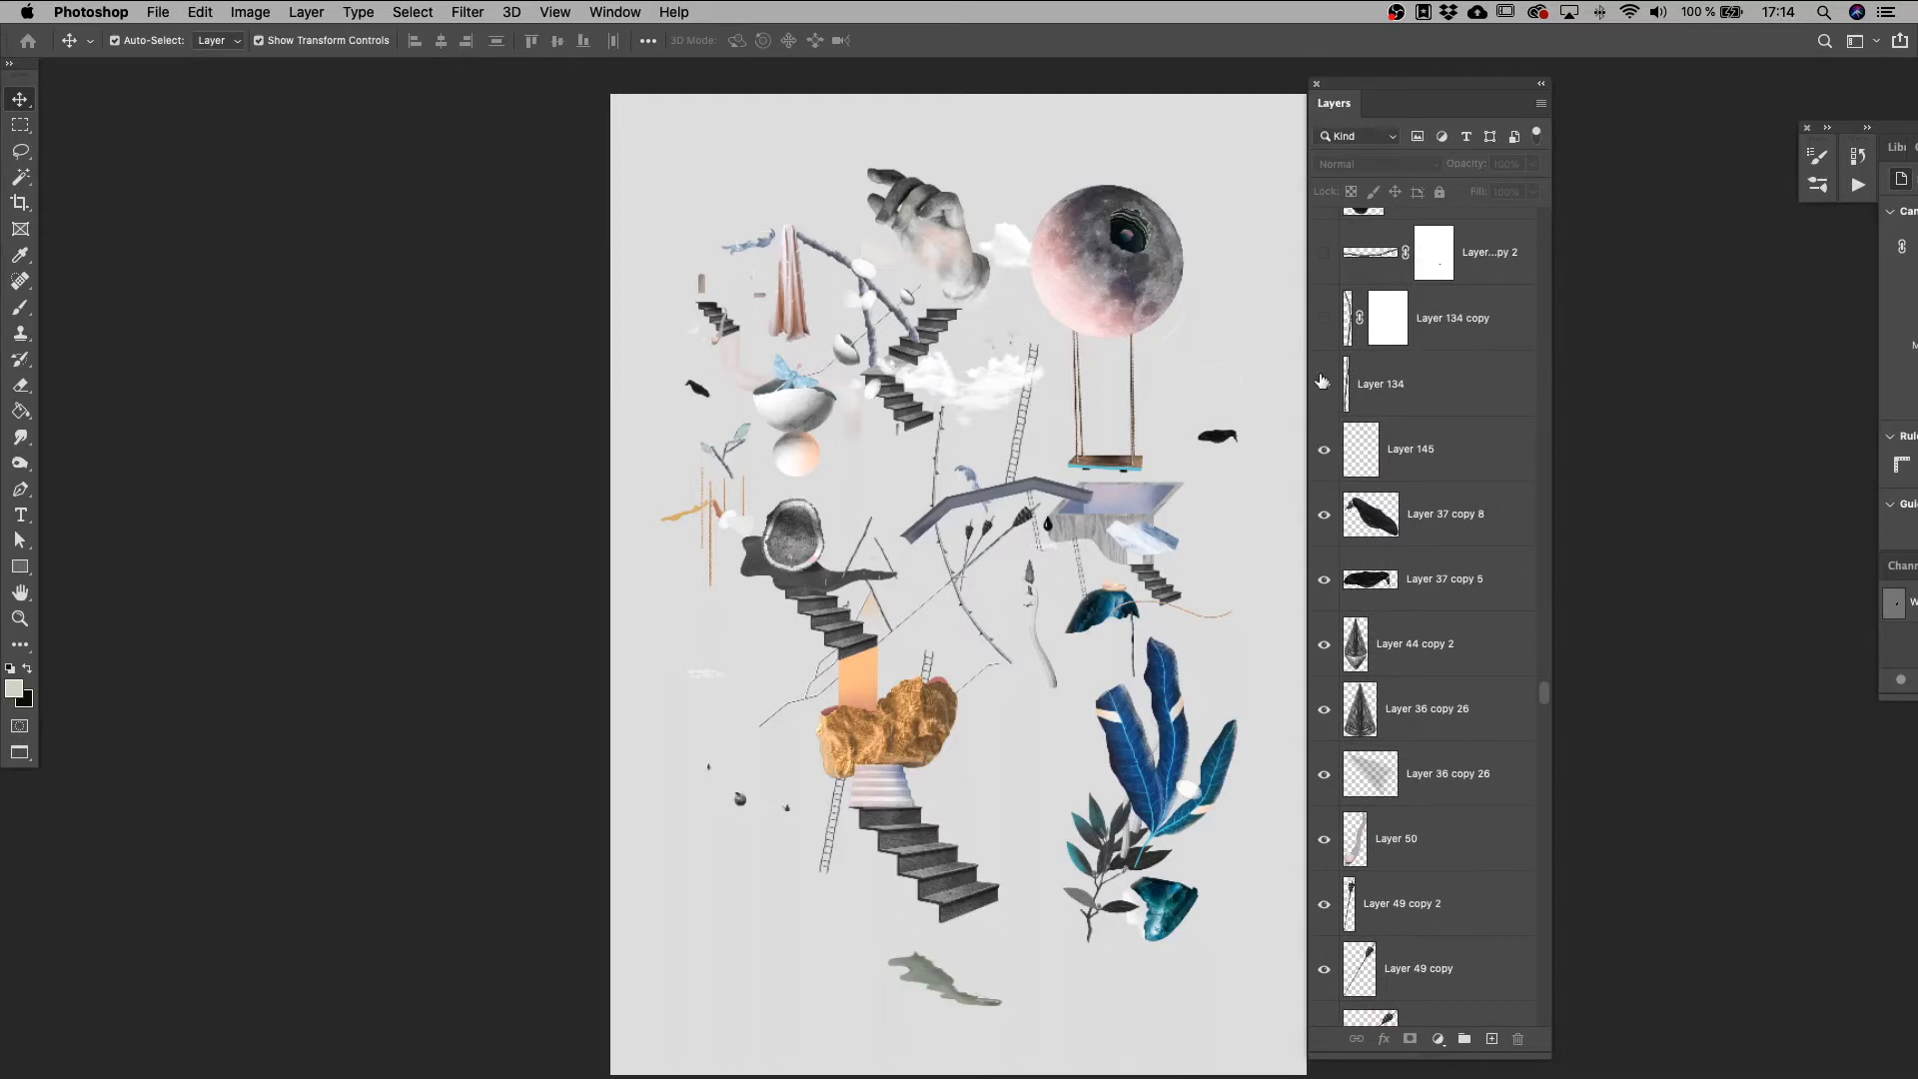
pyautogui.moveTo(1322, 382); pyautogui.dragTo(1324, 317)
pyautogui.scroll(4, 1325, 330)
pyautogui.moveTo(1327, 527); pyautogui.dragTo(1325, 322)
pyautogui.scroll(6, 1324, 321)
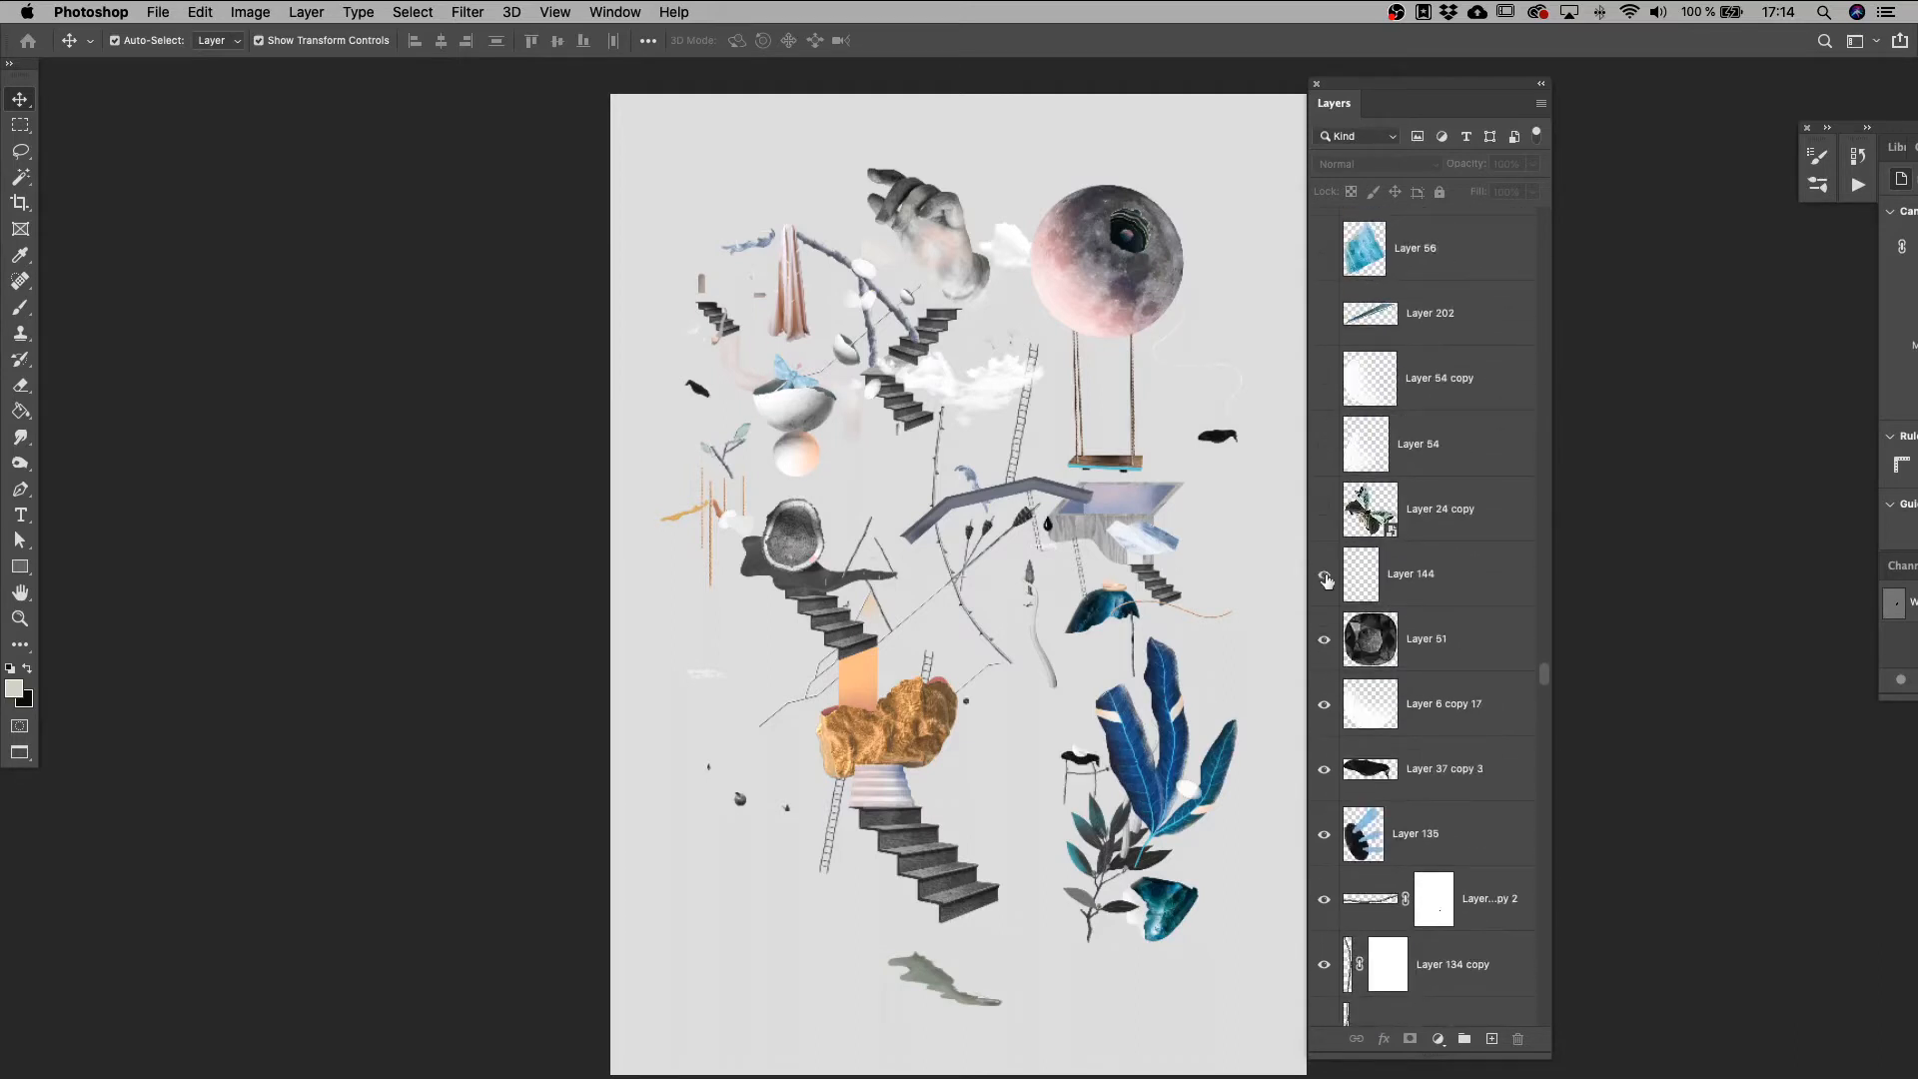
pyautogui.moveTo(1325, 483); pyautogui.dragTo(1325, 380)
# Turn on the layers from Layer 202 up through Layer 61, including the blue panels and pink butterfly.
pyautogui.scroll(7, 1325, 400)
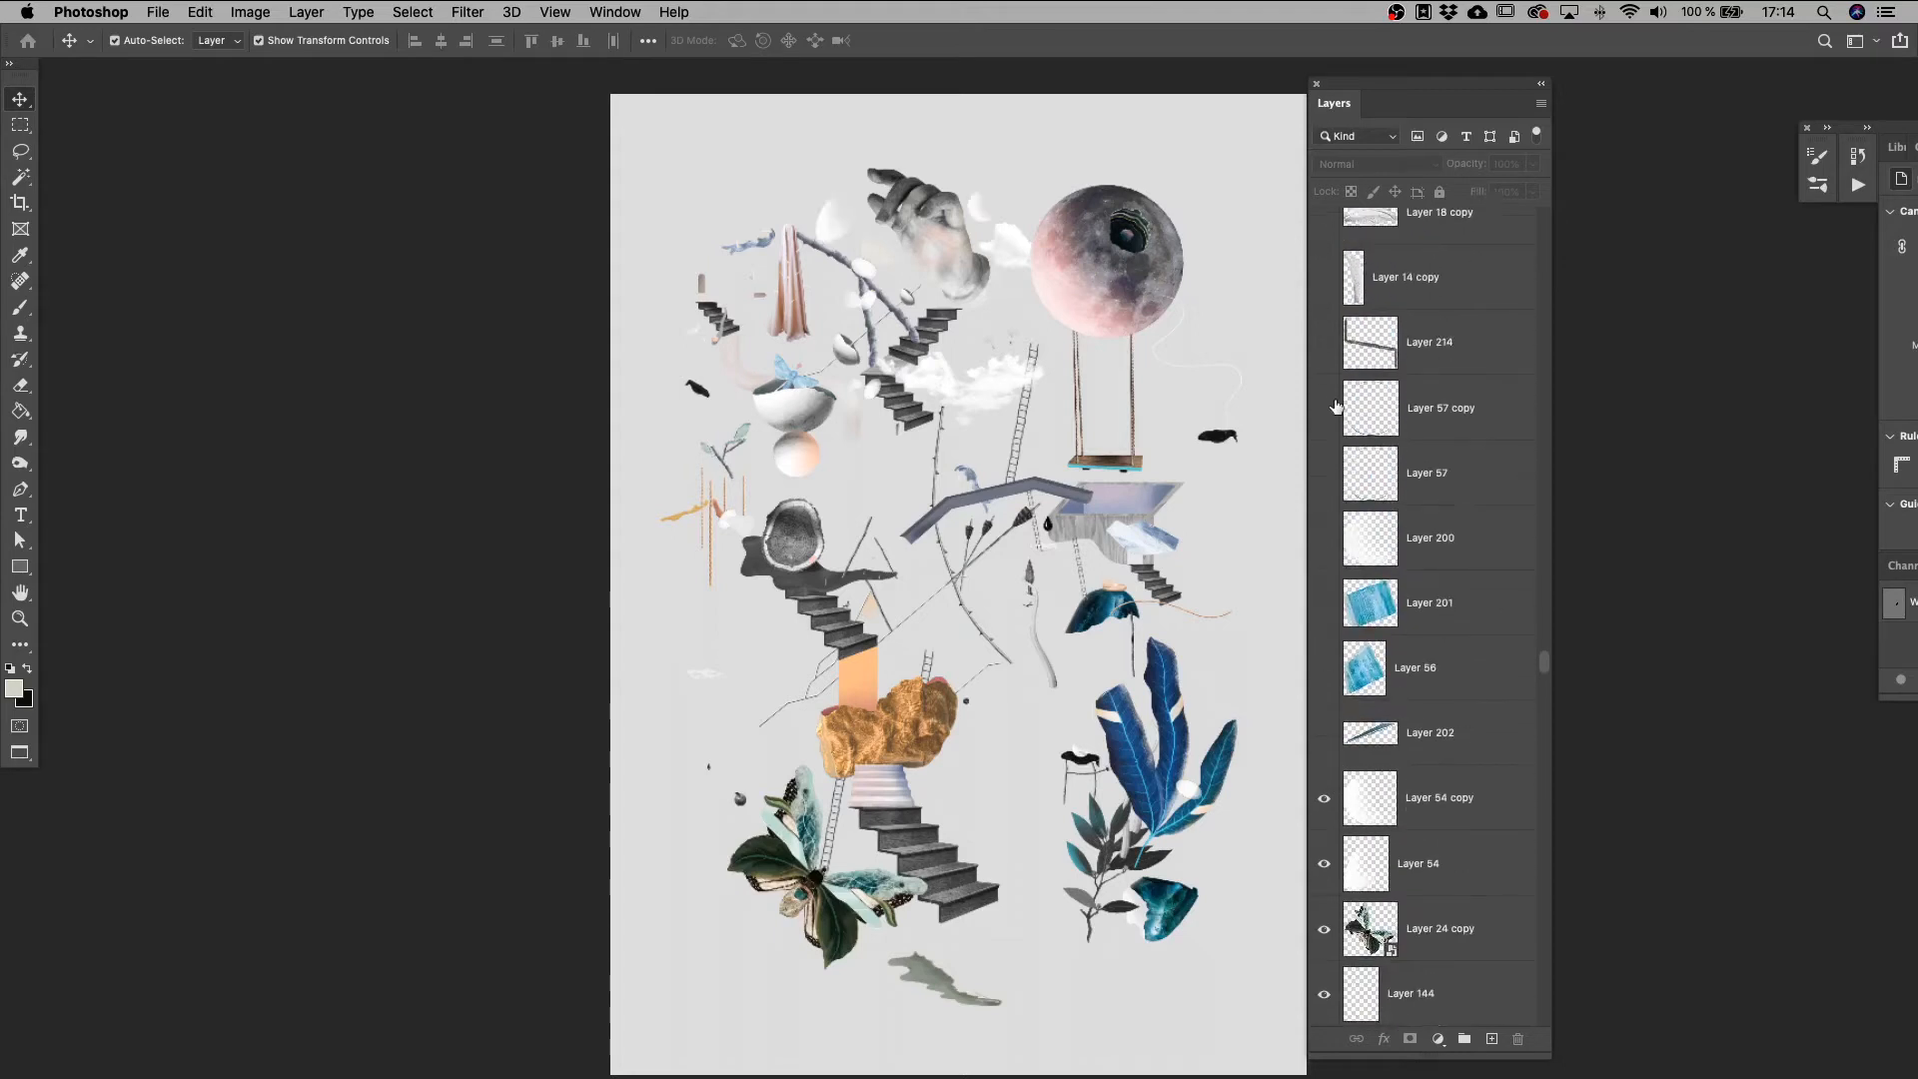
pyautogui.moveTo(1325, 761); pyautogui.dragTo(1325, 451)
pyautogui.scroll(7, 1319, 439)
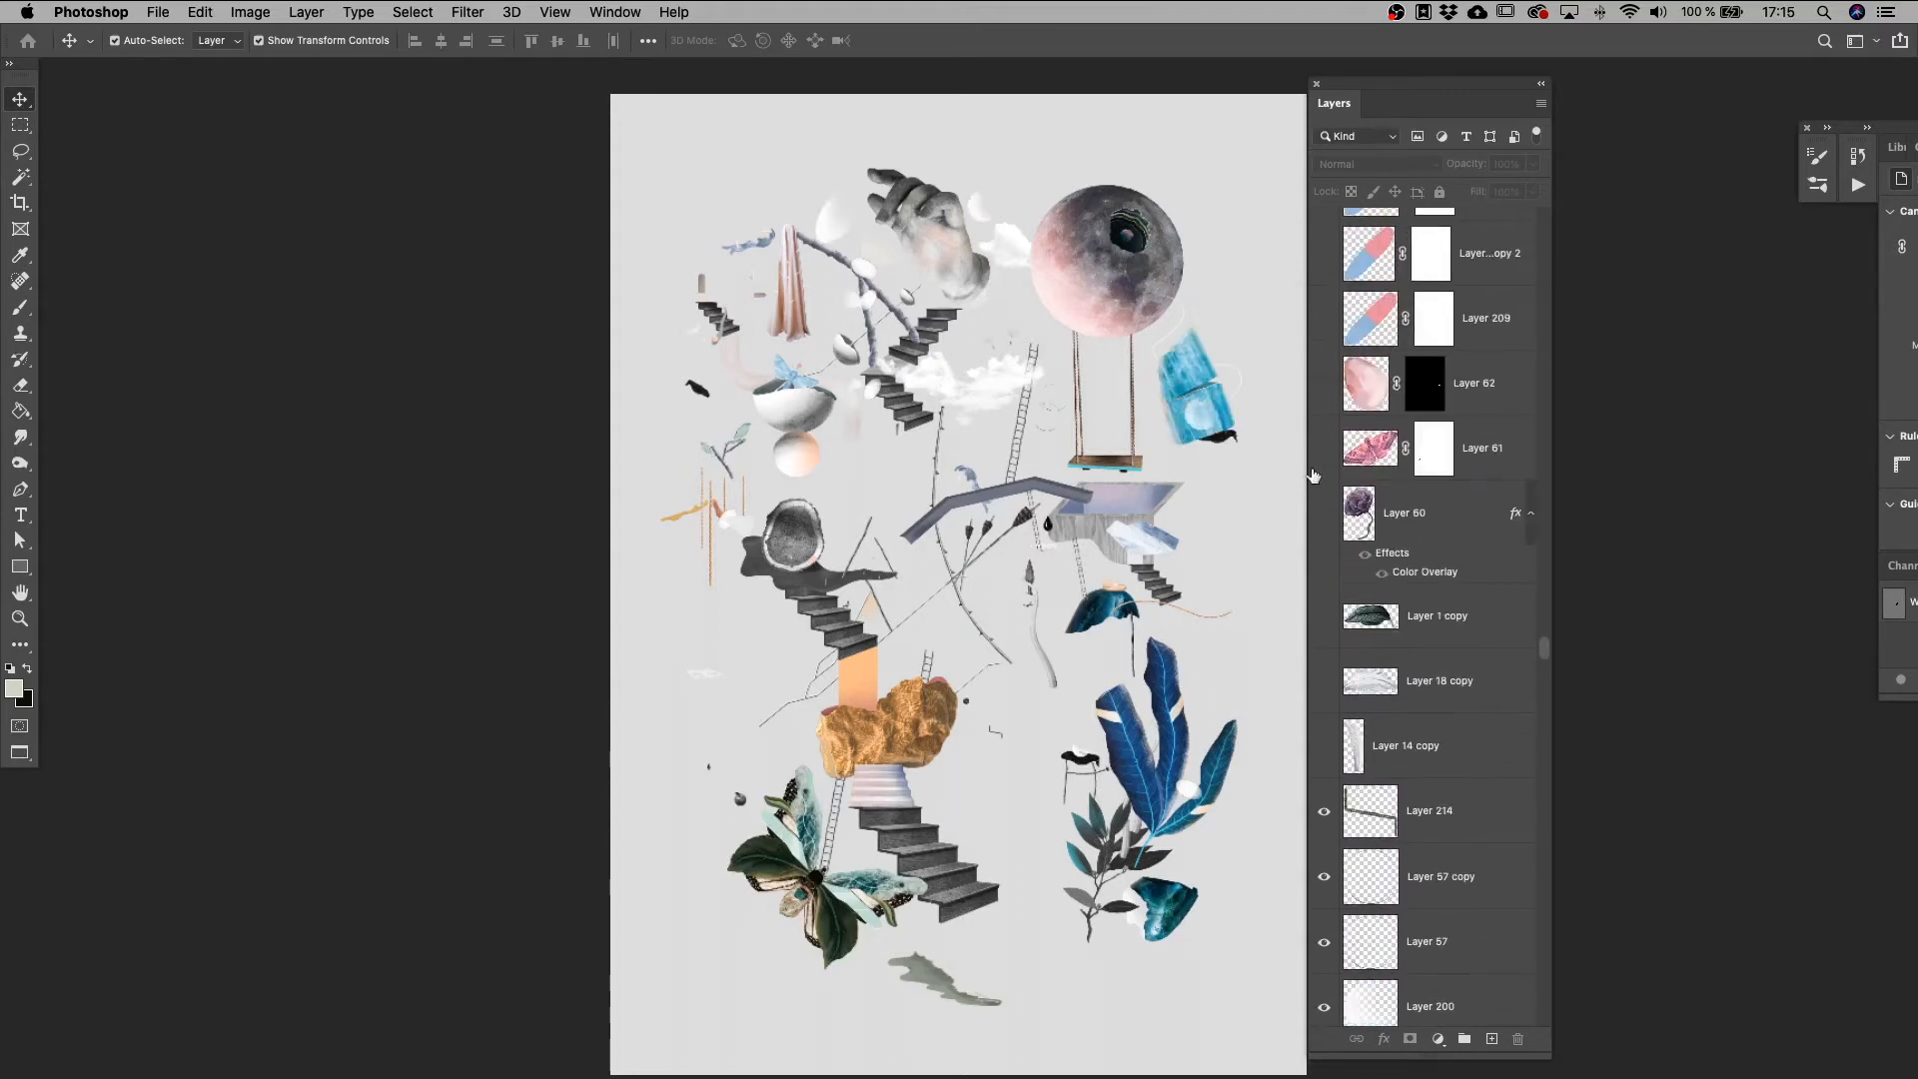
pyautogui.click(1325, 513)
pyautogui.scroll(-1, 1333, 460)
# Make the layers from Layer 62 up through Hue/Saturation 2 visible, including both escalera ladder layers.
pyautogui.scroll(6, 1327, 411)
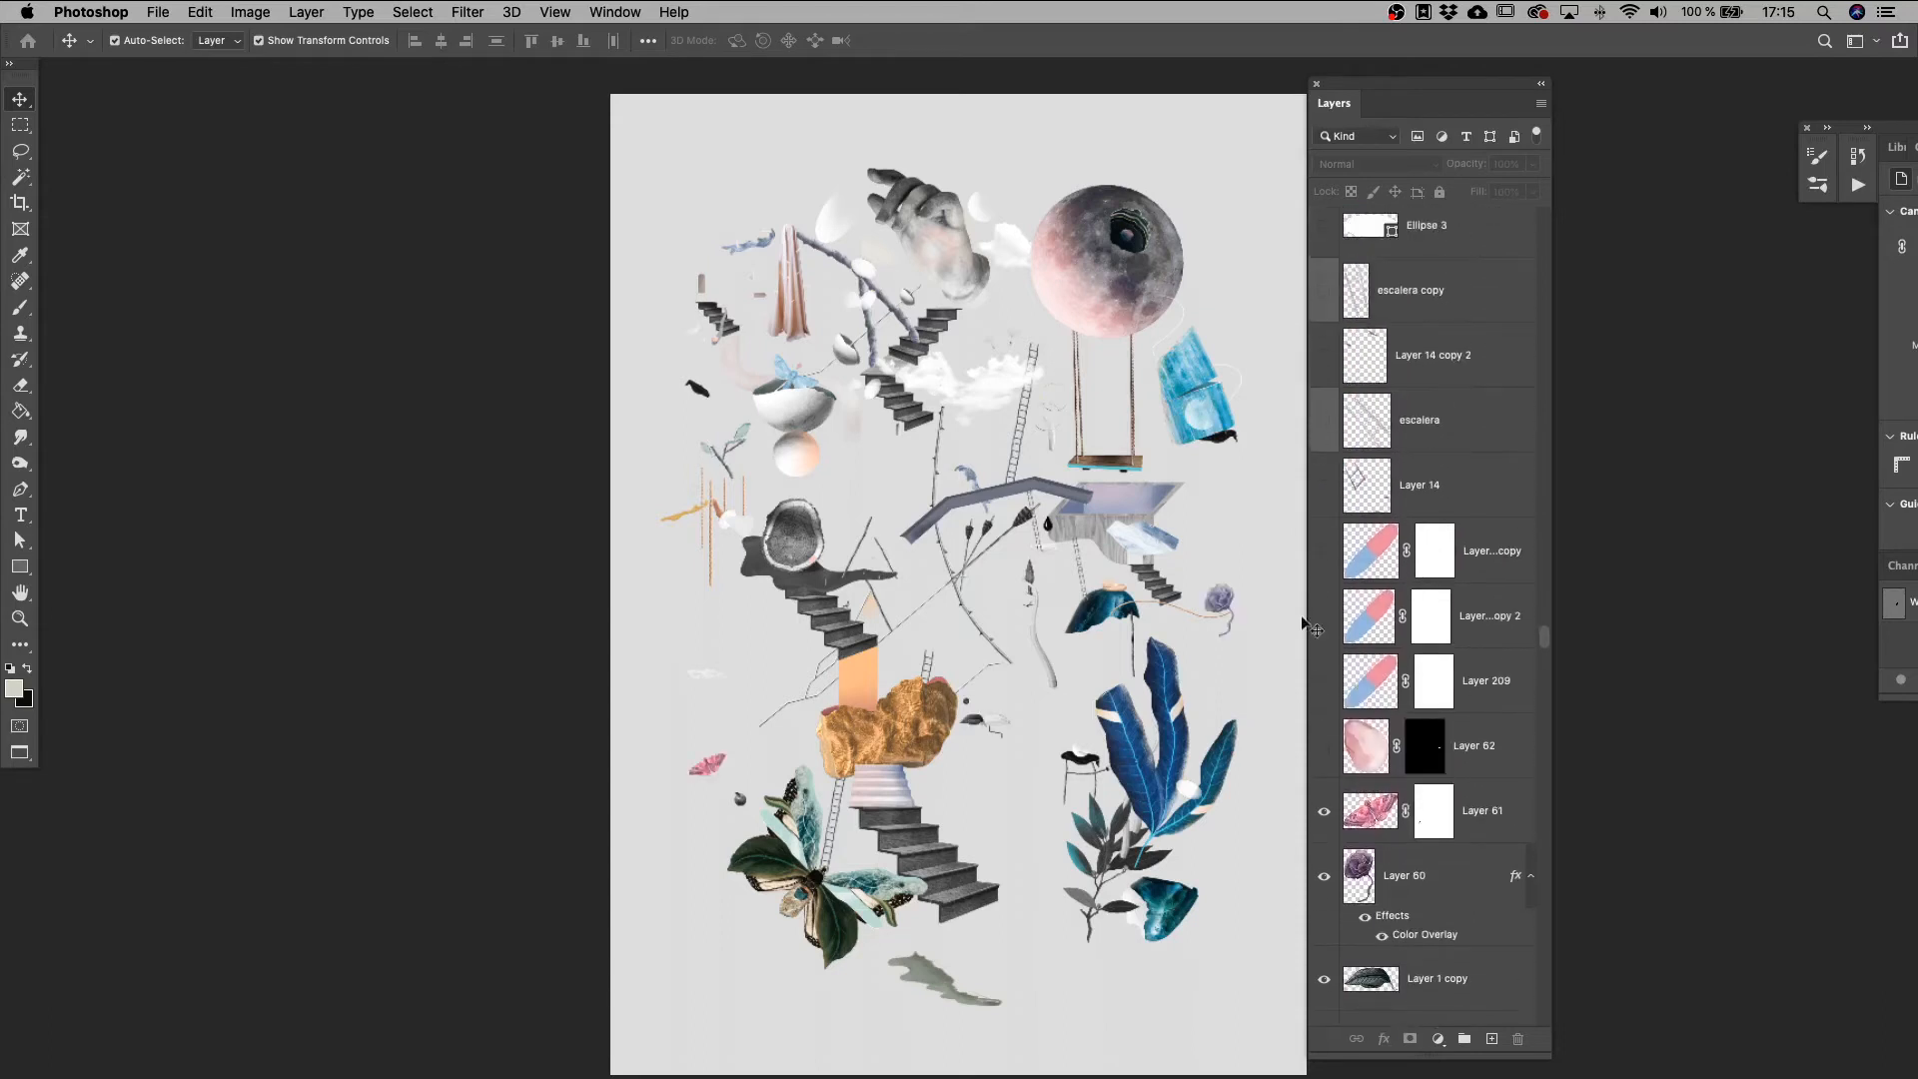
pyautogui.moveTo(1324, 749); pyautogui.dragTo(1326, 494)
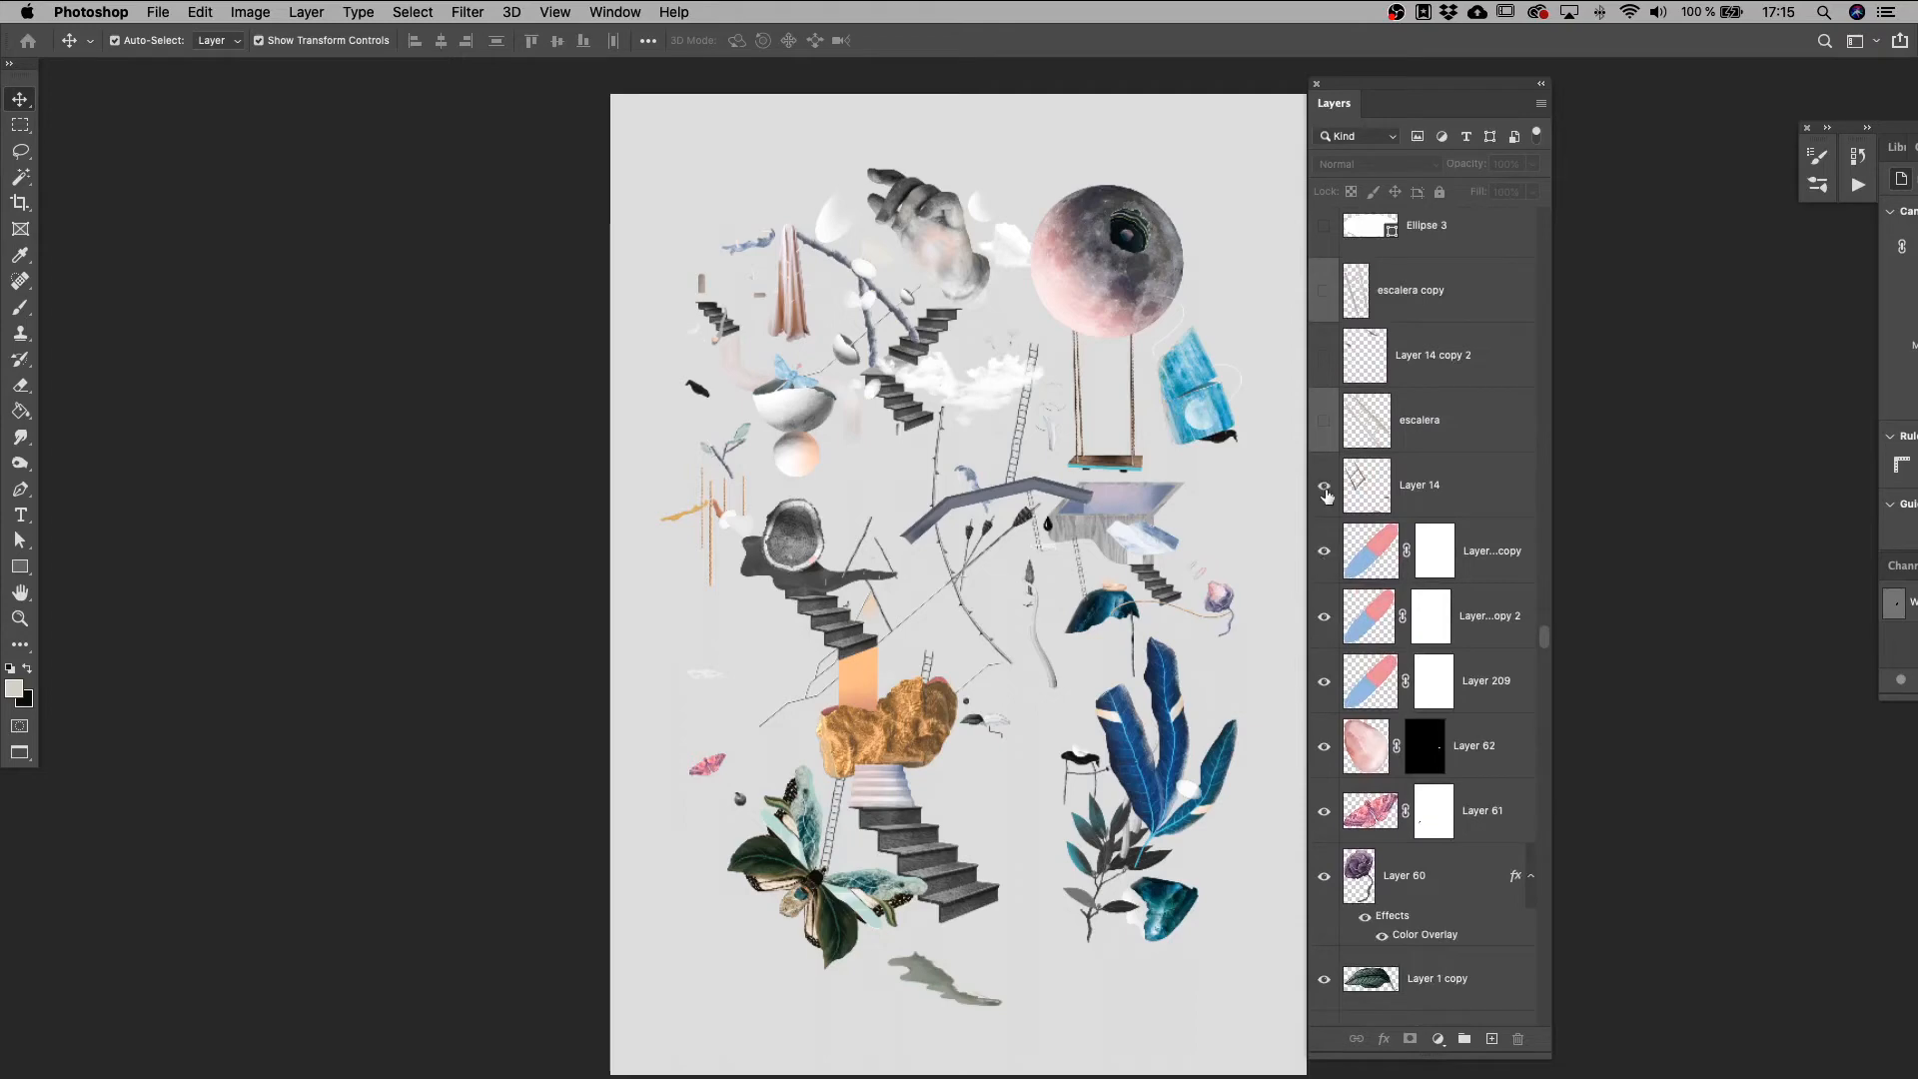
pyautogui.moveTo(1330, 428); pyautogui.dragTo(1326, 227)
pyautogui.scroll(5, 1329, 300)
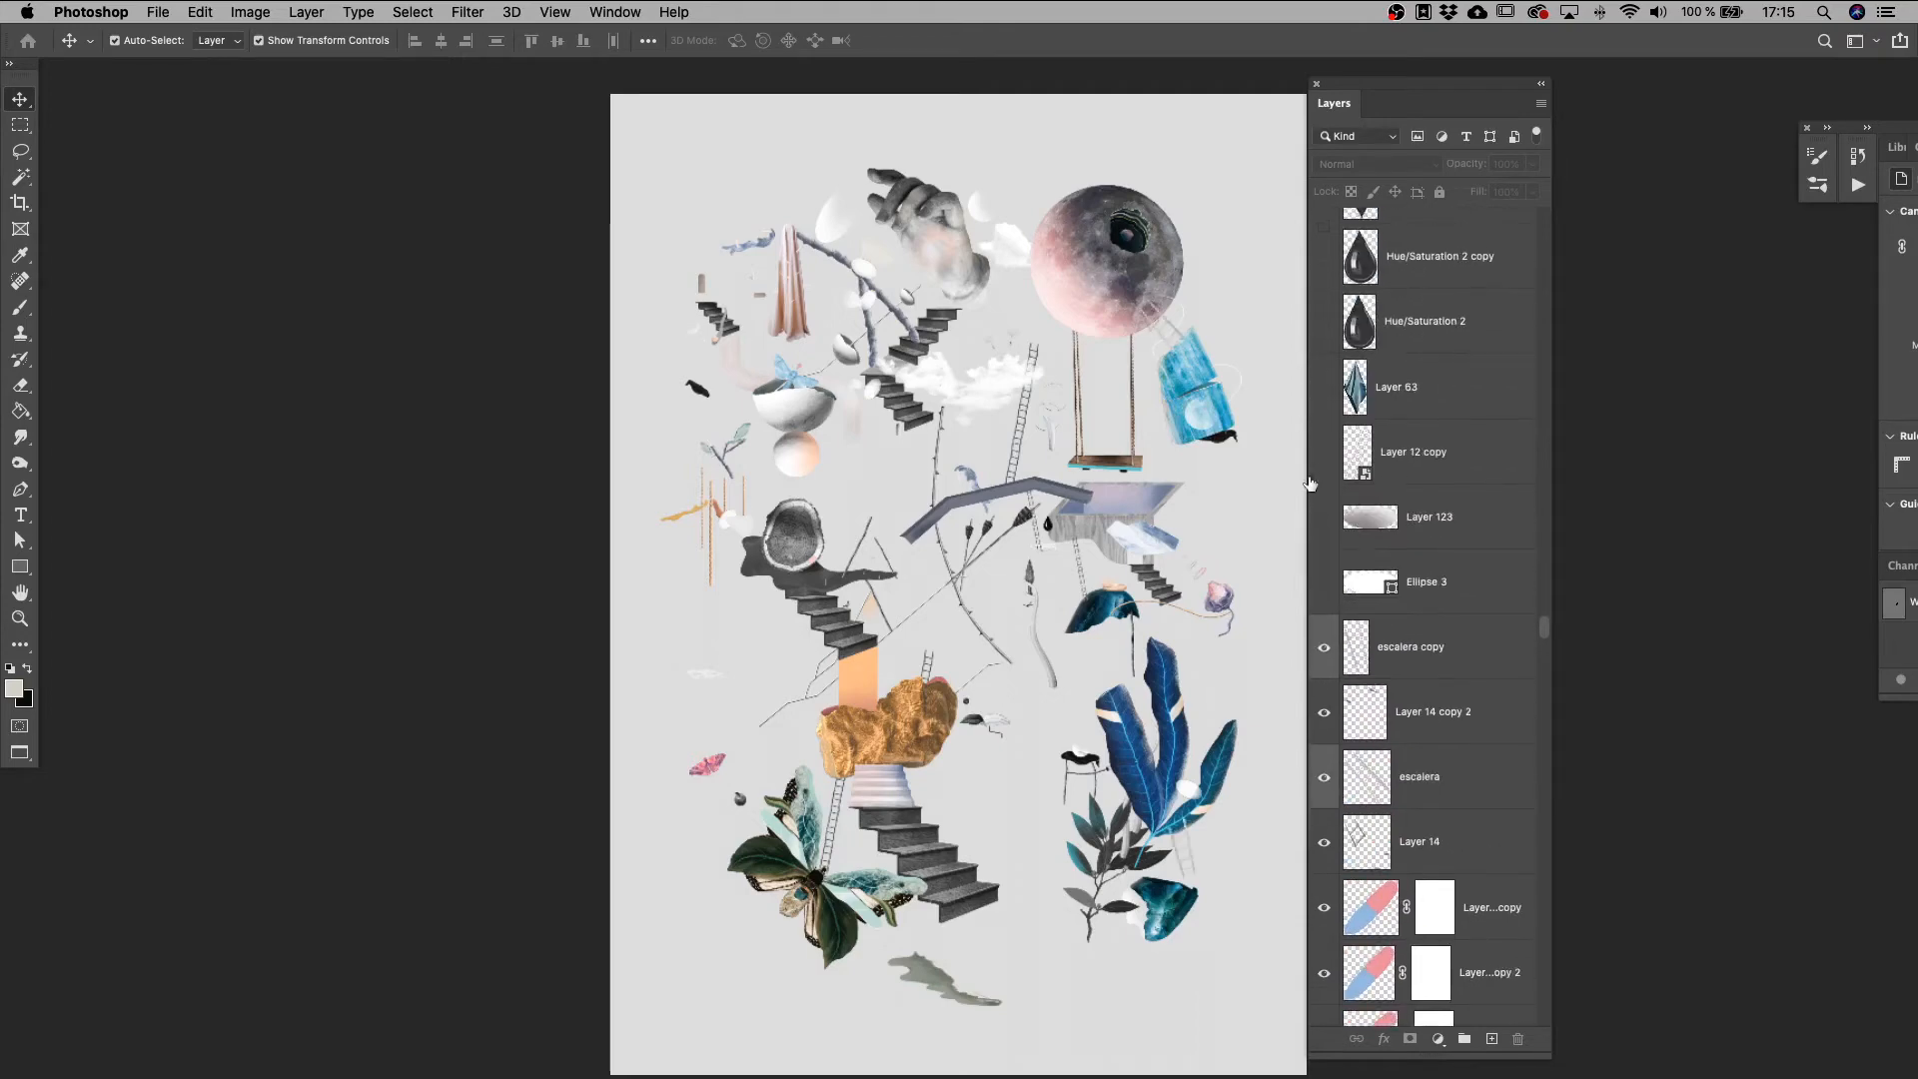
pyautogui.moveTo(1327, 523); pyautogui.dragTo(1327, 322)
# Show the thorny branches and deer by turning on layers from Hue/Saturation 2 copy up through the gradient map on Layer 88.
pyautogui.scroll(5, 1329, 500)
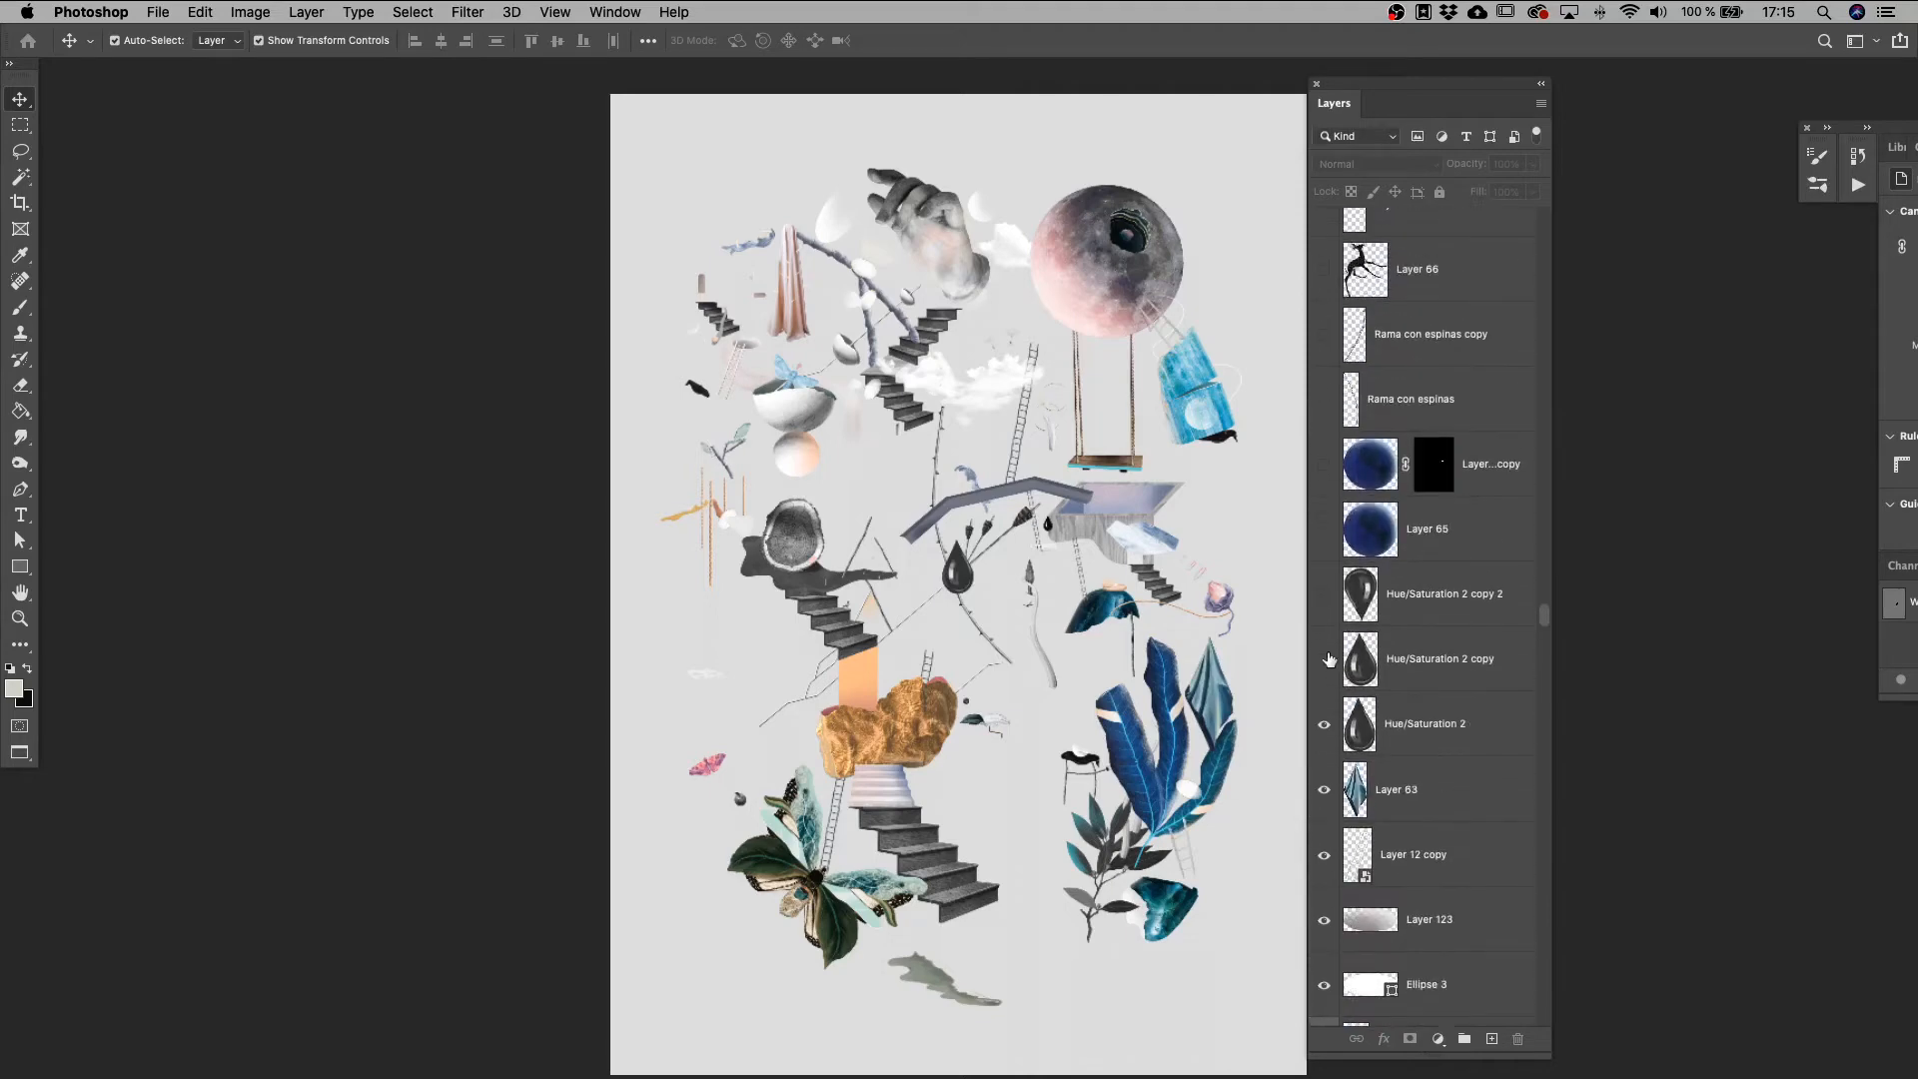
pyautogui.moveTo(1327, 616); pyautogui.dragTo(1328, 303)
pyautogui.scroll(1, 1328, 302)
pyautogui.scroll(5, 1325, 531)
pyautogui.moveTo(1327, 637); pyautogui.dragTo(1325, 445)
pyautogui.moveTo(1327, 348); pyautogui.dragTo(1328, 262)
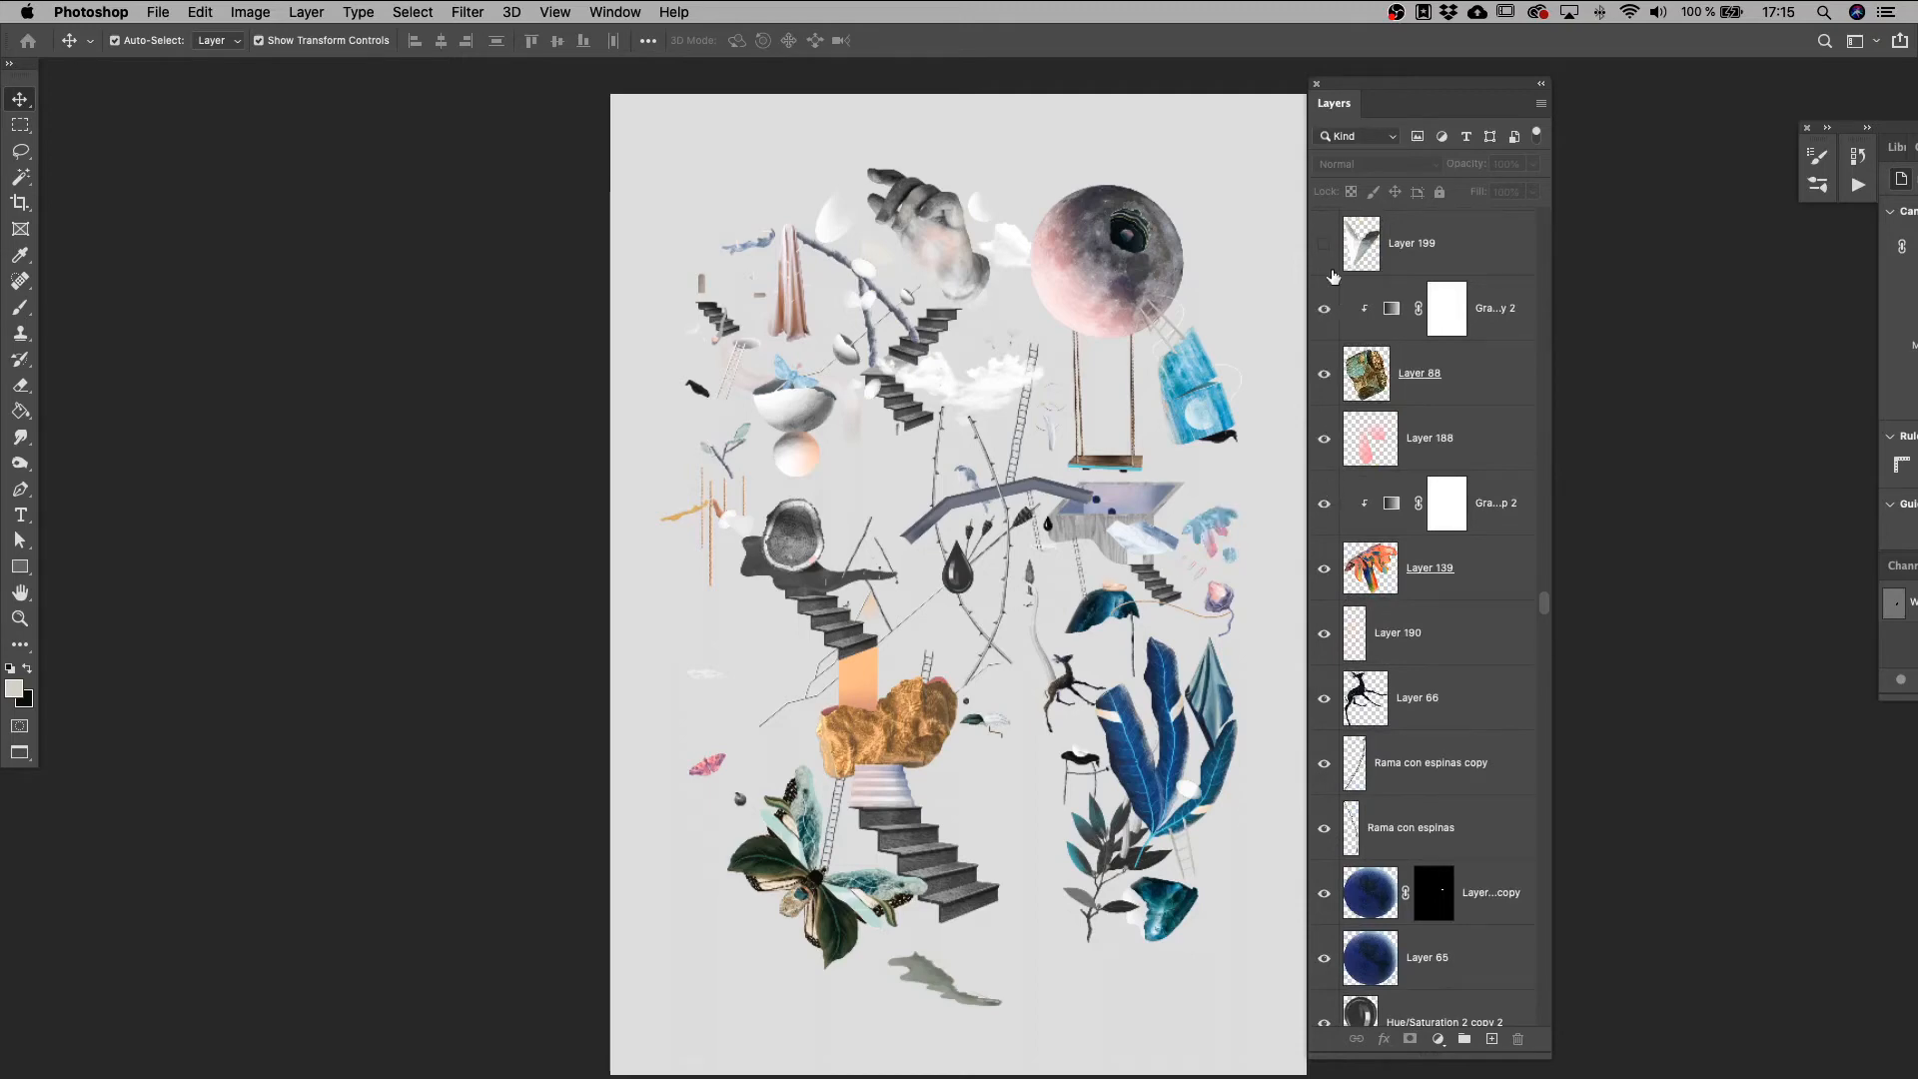
# Reveal the statue head and swallows by making layers from Layer 199 up through Layer 167 visible.
pyautogui.scroll(5, 1329, 261)
pyautogui.moveTo(1324, 623); pyautogui.dragTo(1324, 302)
pyautogui.scroll(2, 1325, 332)
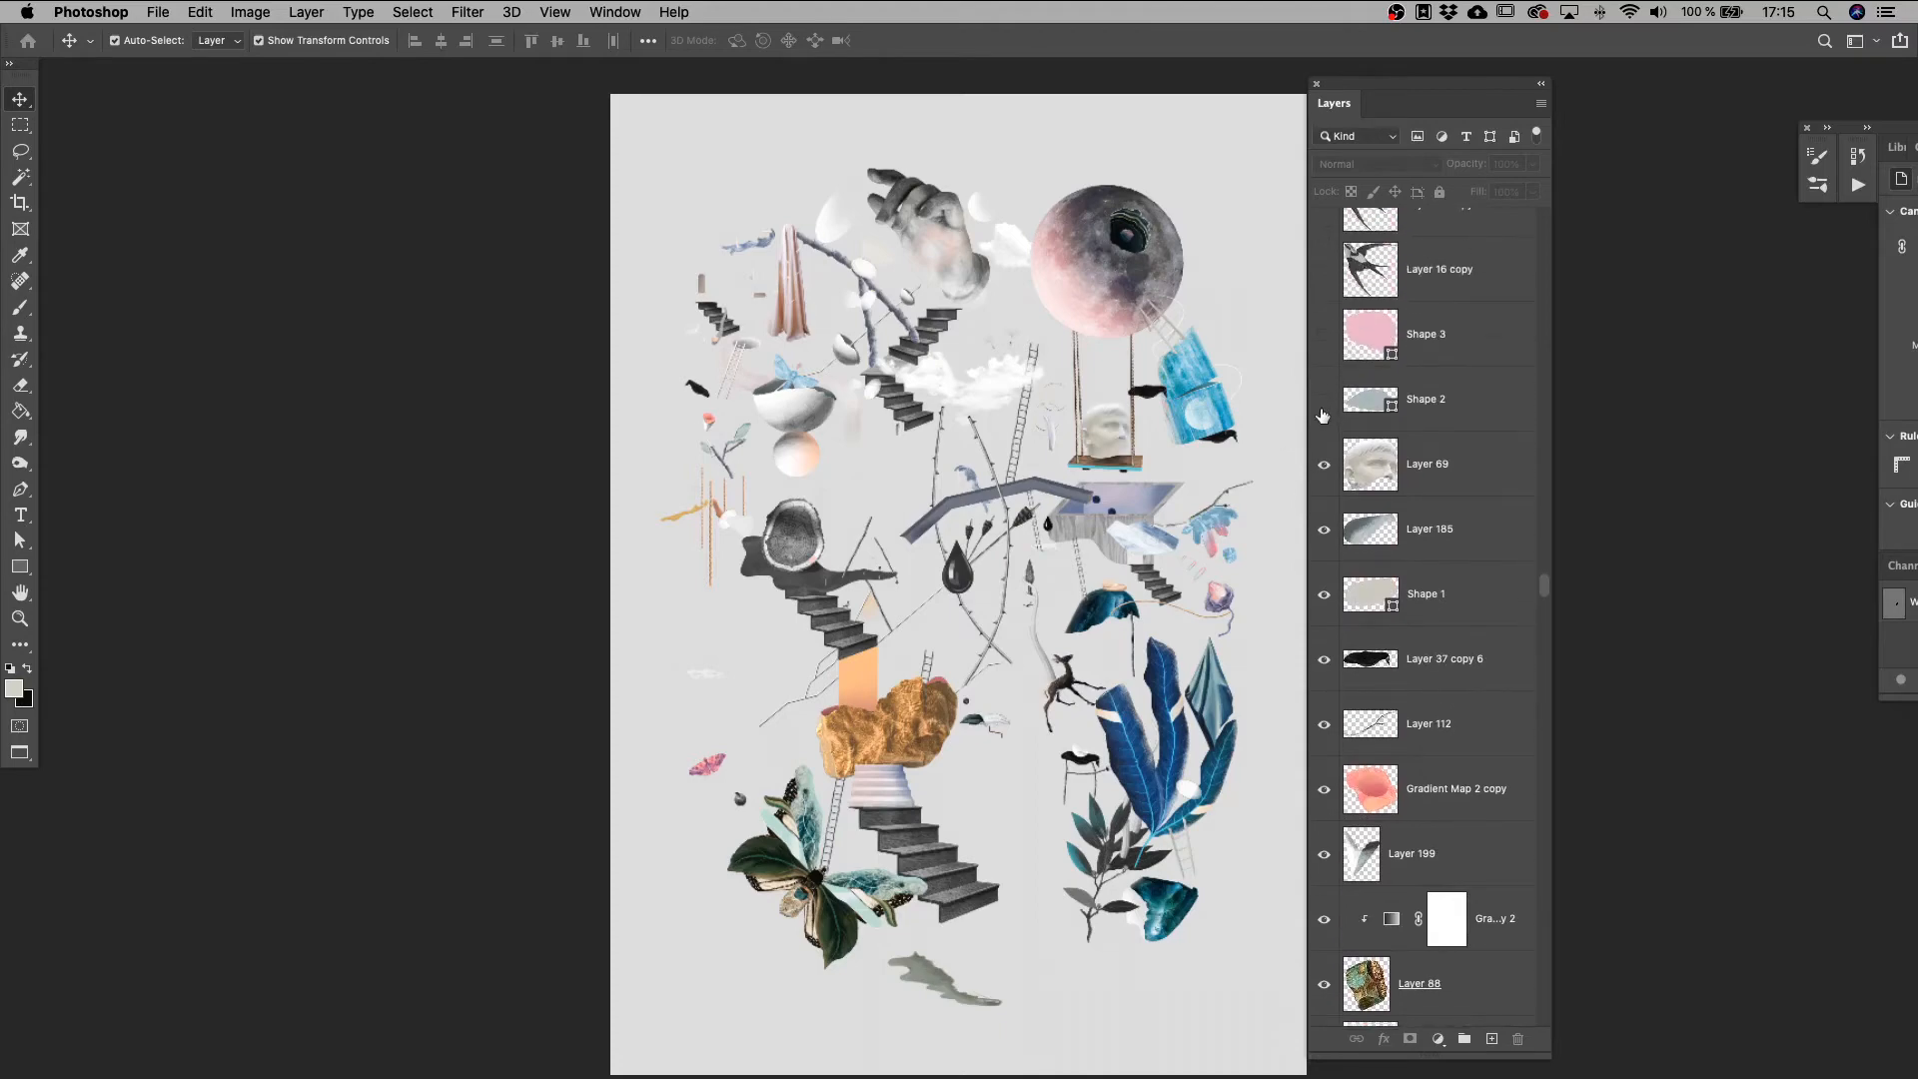
pyautogui.moveTo(1322, 408); pyautogui.dragTo(1325, 335)
pyautogui.scroll(3, 1325, 349)
pyautogui.moveTo(1327, 441); pyautogui.dragTo(1325, 264)
# Turn on the layers from Layer 6 copy 3 up through Layer 193 and the Layer 30 copy directly above it.
pyautogui.scroll(5, 1325, 349)
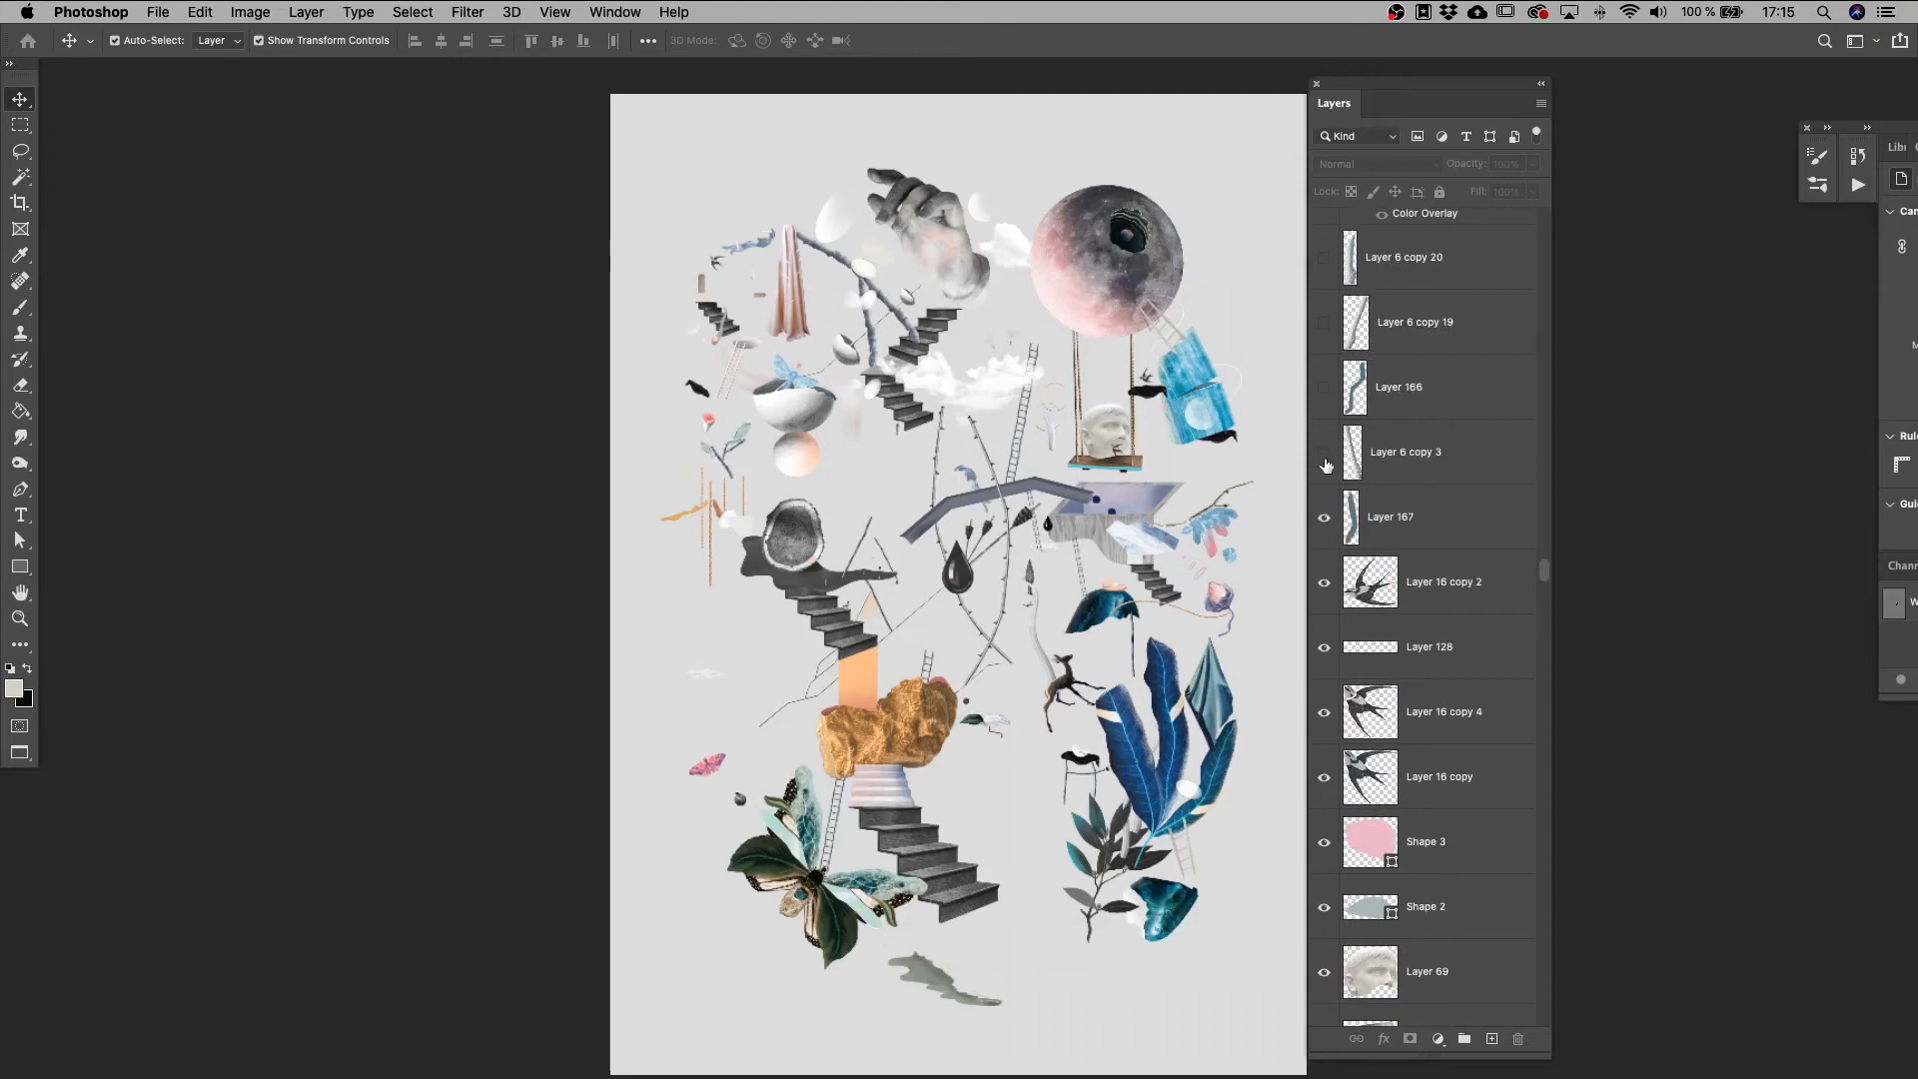
pyautogui.moveTo(1327, 465); pyautogui.dragTo(1323, 287)
pyautogui.scroll(4, 1334, 279)
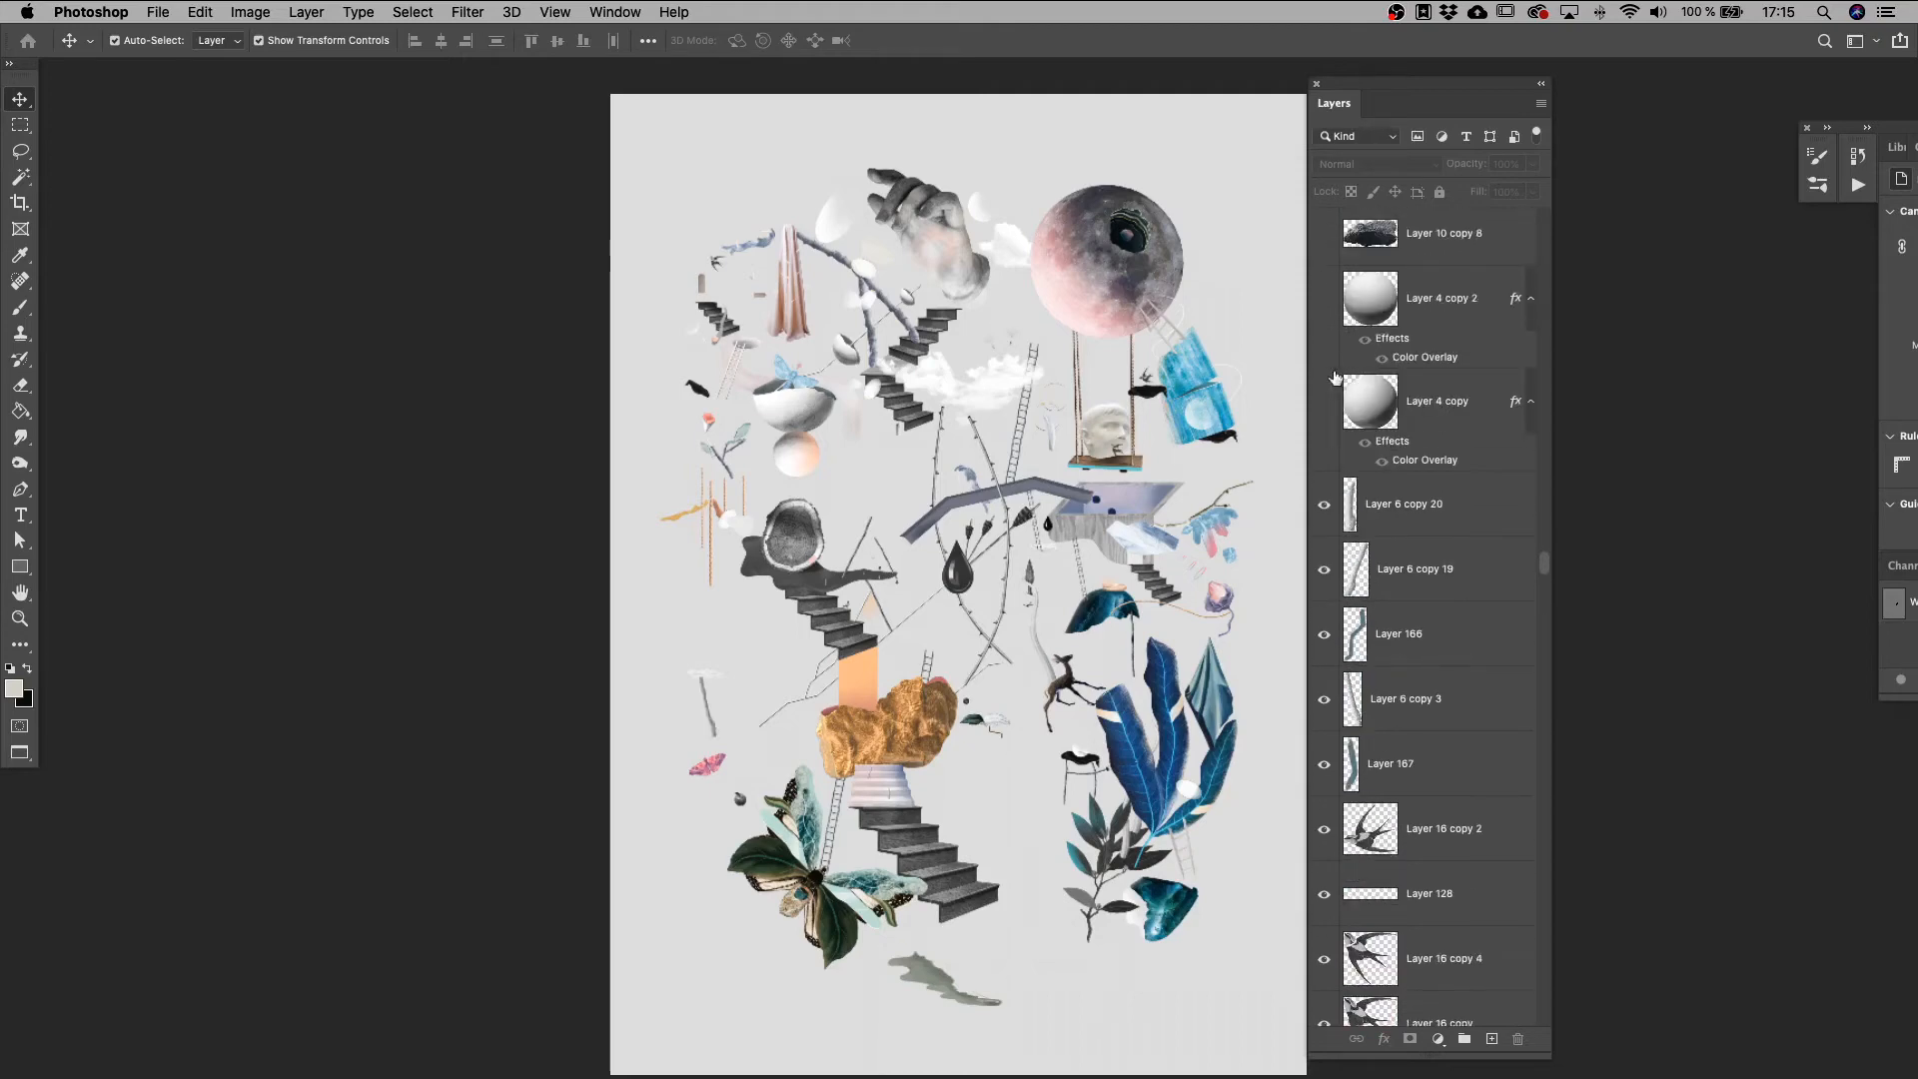
pyautogui.moveTo(1319, 436); pyautogui.dragTo(1333, 330)
pyautogui.scroll(4, 1333, 330)
pyautogui.moveTo(1322, 467); pyautogui.dragTo(1326, 297)
pyautogui.scroll(3, 1326, 297)
pyautogui.click(1325, 399)
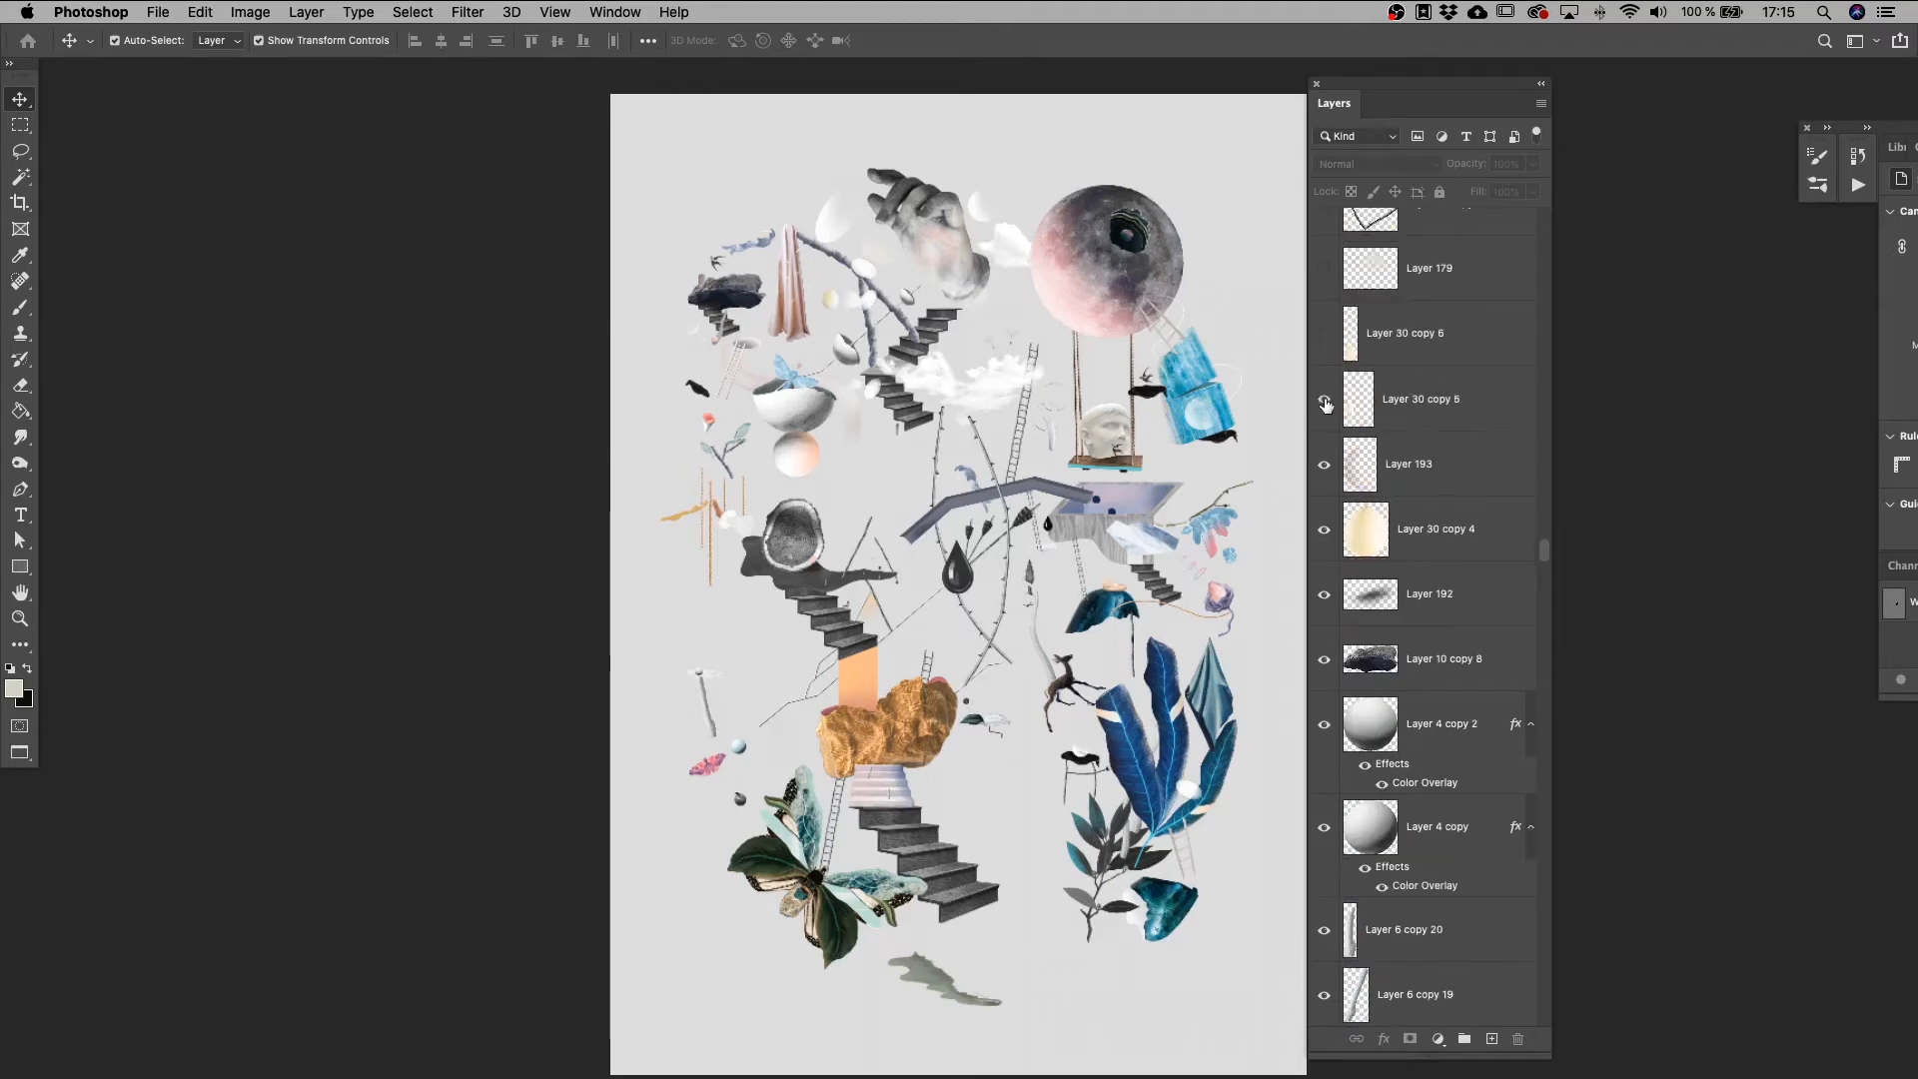
# Turn on the layers from Layer 30 copy 6 up through Layer 133, including the square branch frame and dark floating rock.
pyautogui.scroll(4, 1327, 400)
pyautogui.moveTo(1330, 488); pyautogui.dragTo(1330, 393)
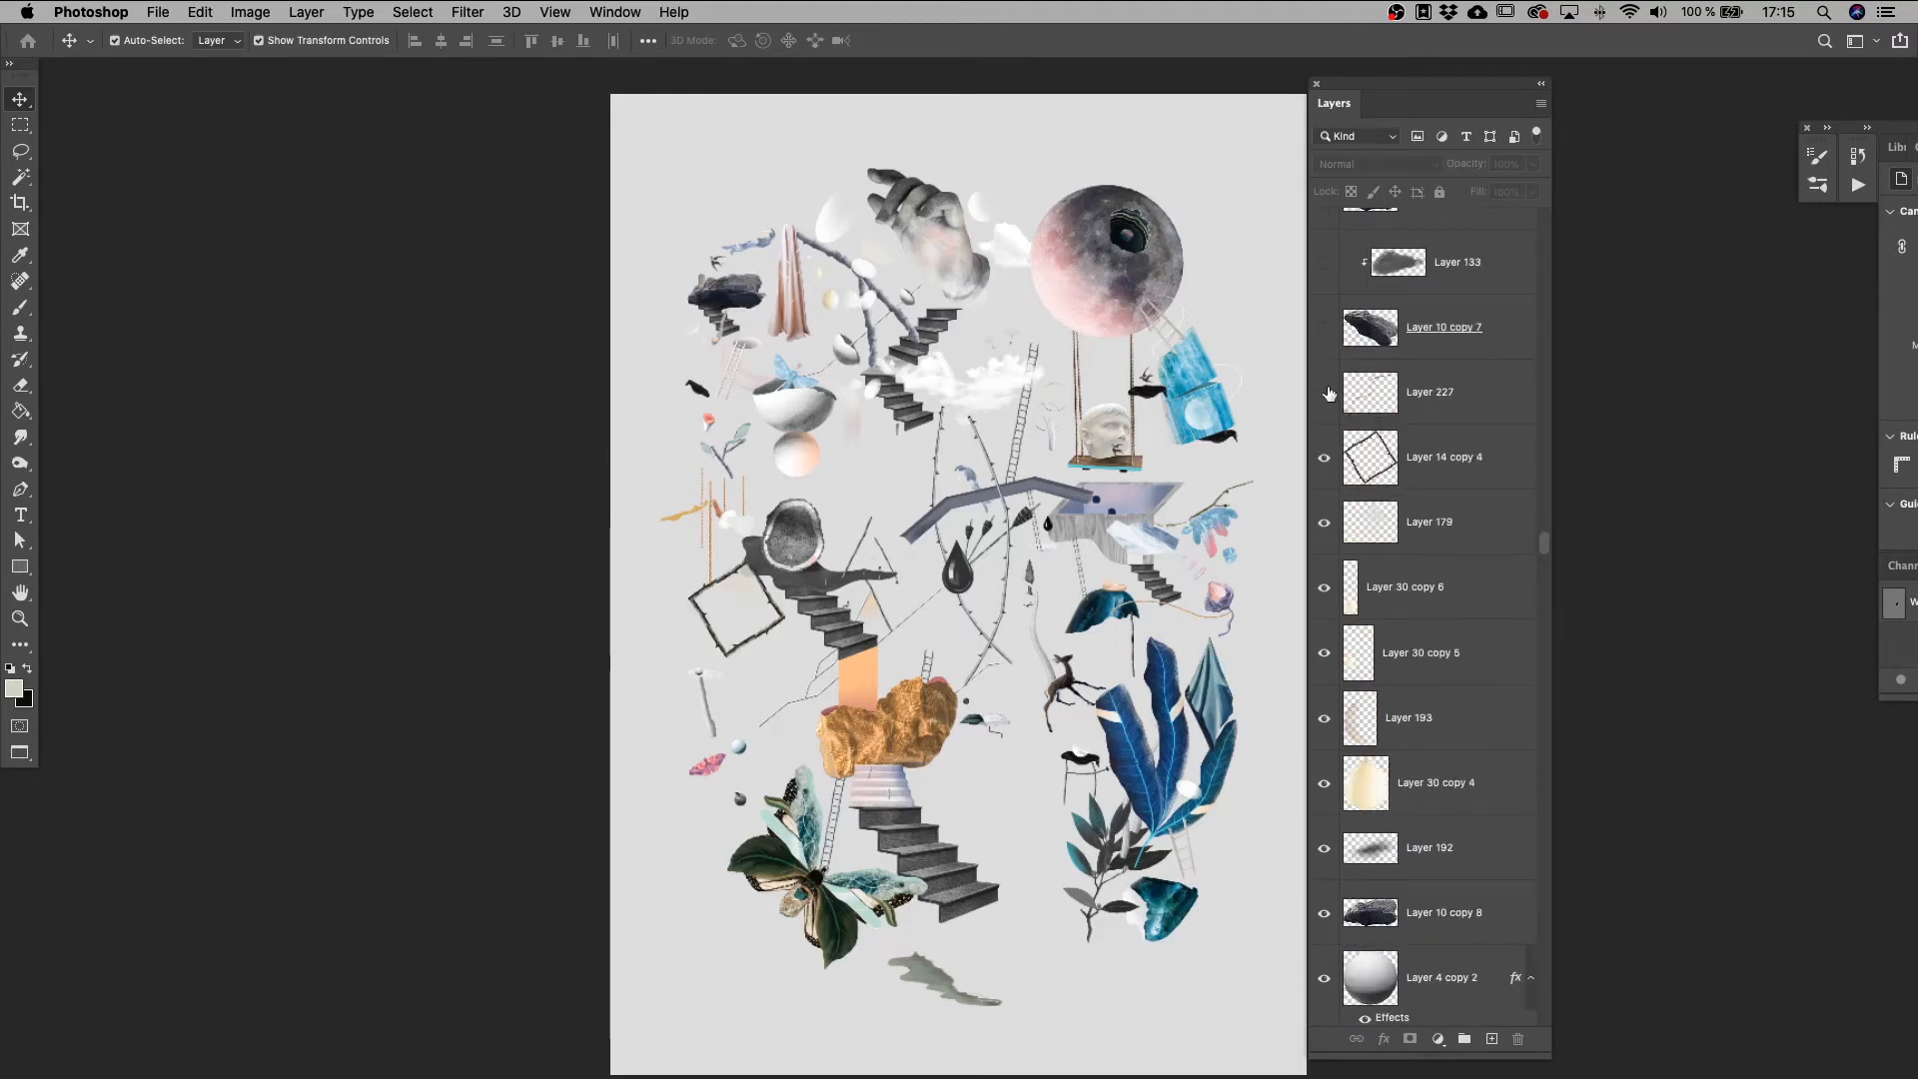
pyautogui.moveTo(1325, 325); pyautogui.dragTo(1325, 264)
pyautogui.scroll(5, 1325, 399)
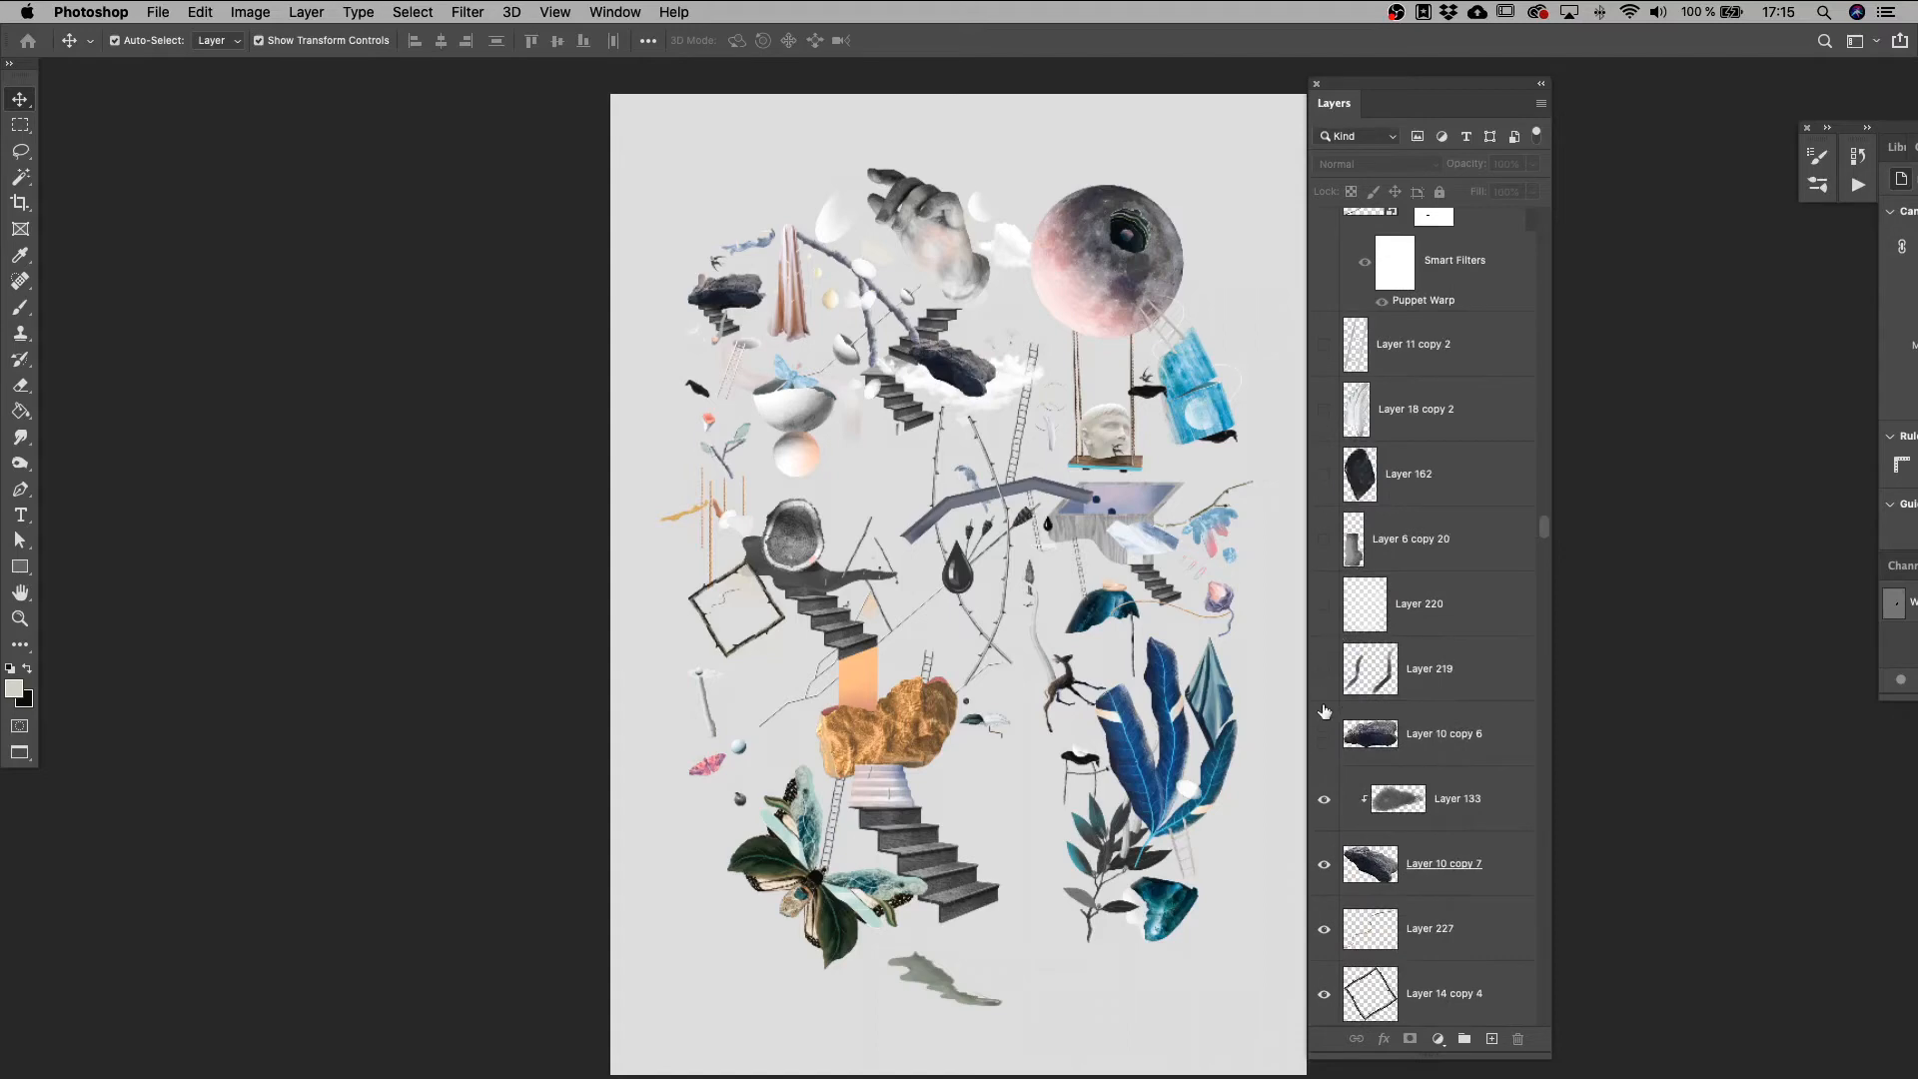
# Make the layers from Layer 10 copy 6 up through Layer 3 copy 2 visible, including the puppet-warped smart object and Layer 183.
pyautogui.moveTo(1325, 711); pyautogui.dragTo(1326, 368)
pyautogui.scroll(3, 1326, 379)
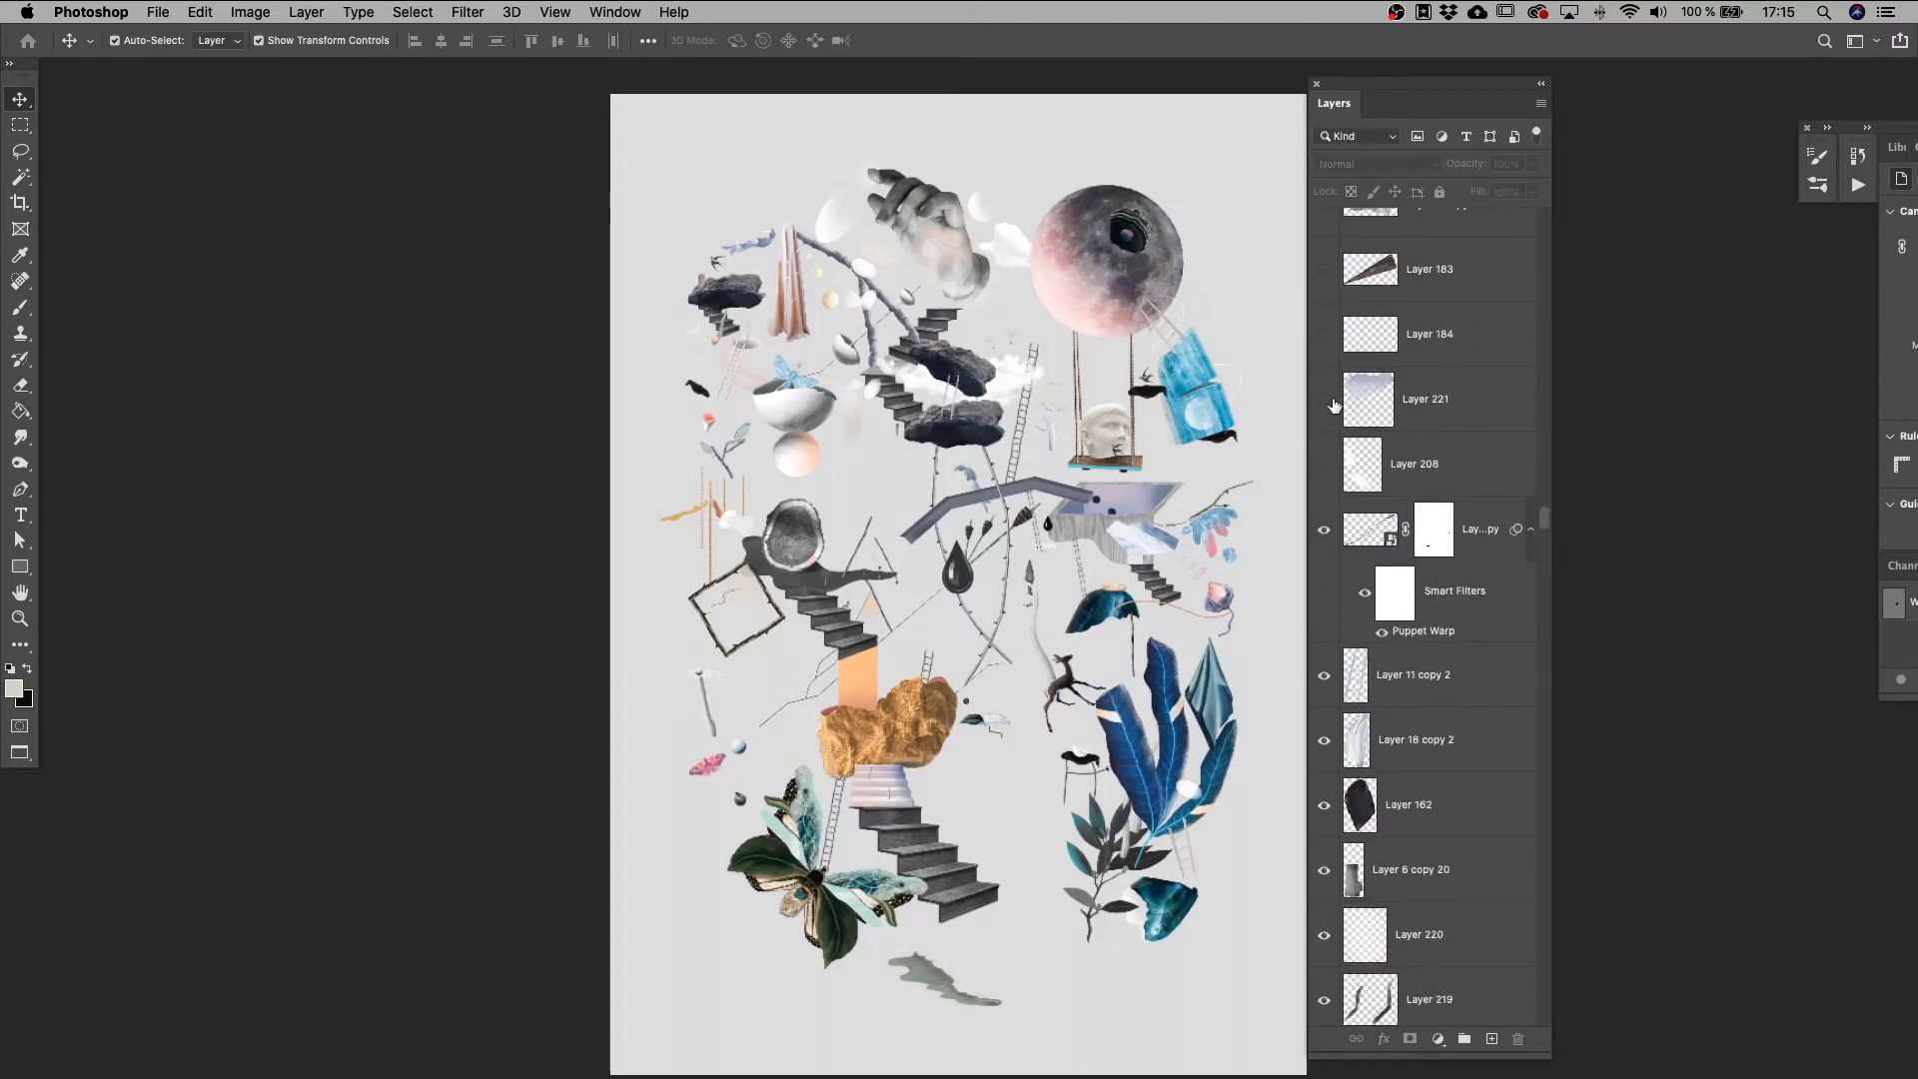
pyautogui.click(1326, 462)
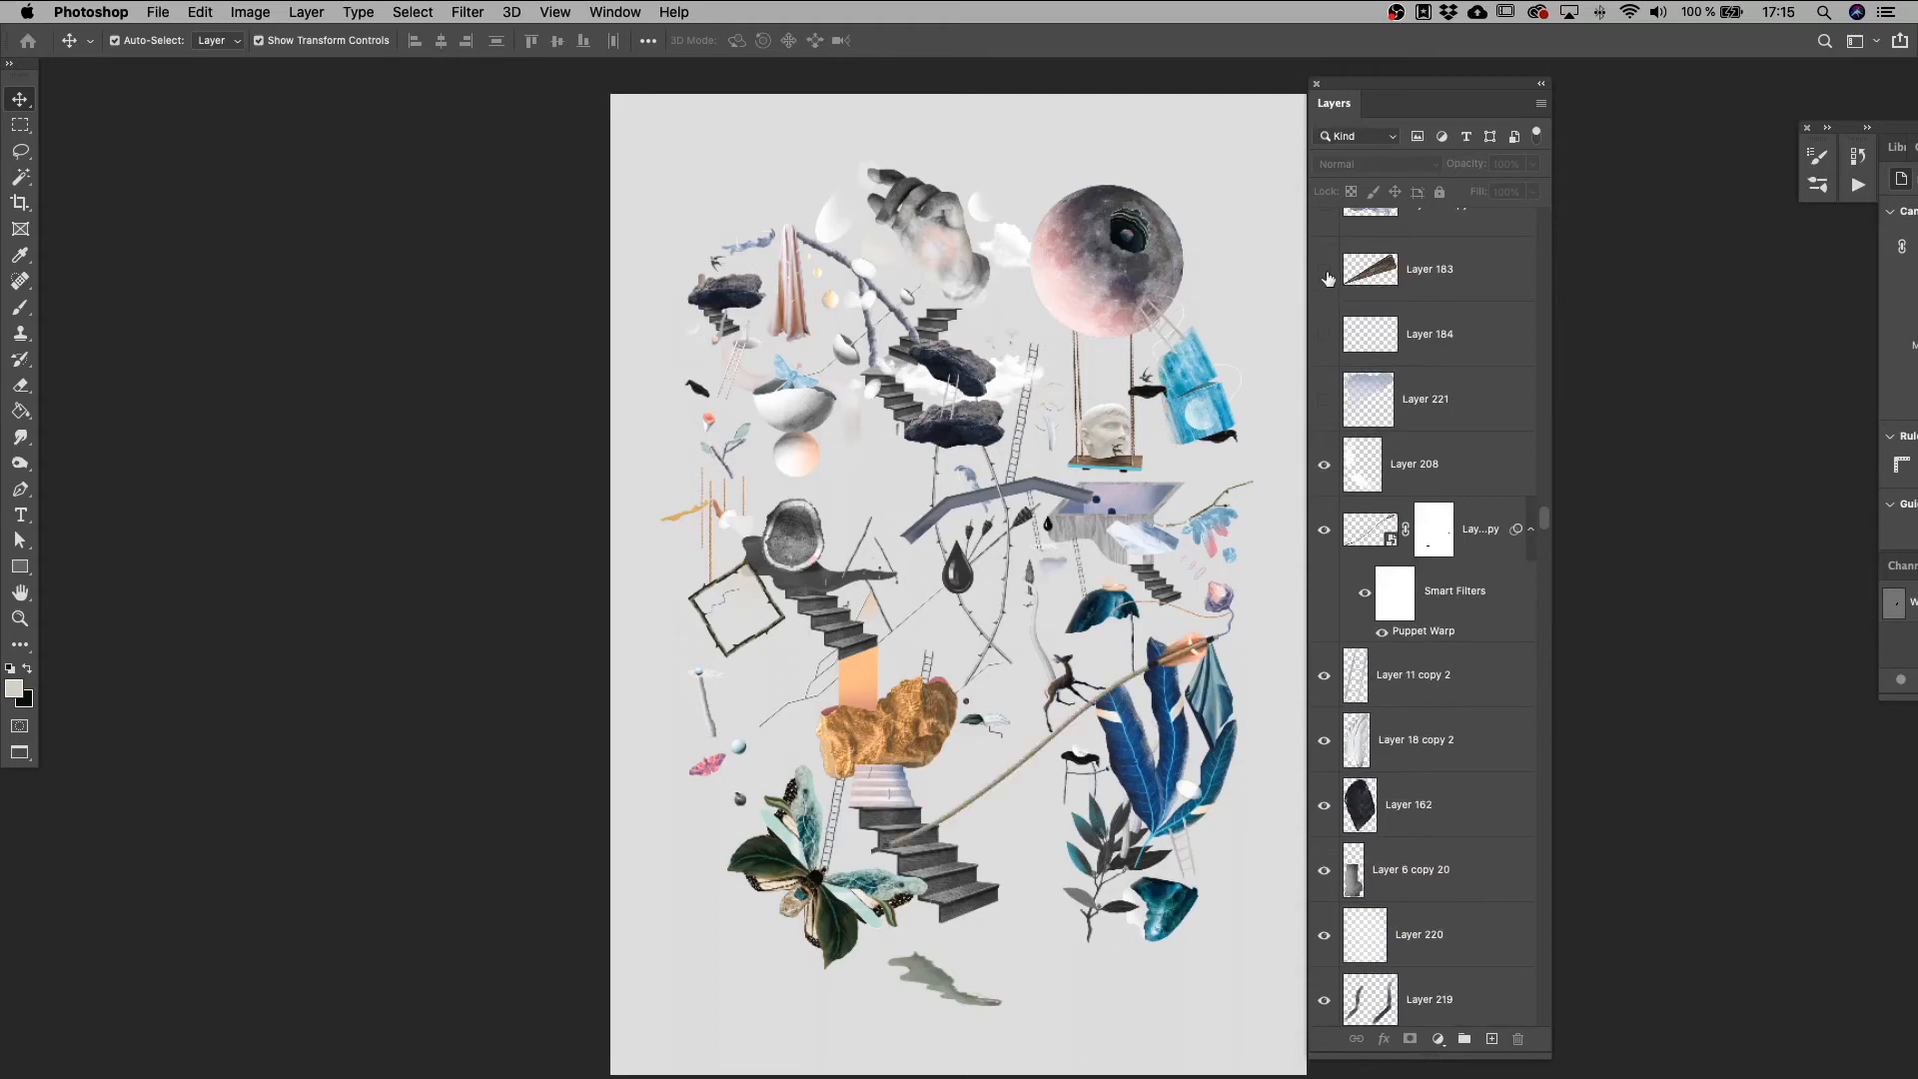
pyautogui.moveTo(1328, 278); pyautogui.dragTo(1331, 390)
pyautogui.scroll(2, 1335, 393)
pyautogui.click(1324, 355)
pyautogui.scroll(4, 1323, 367)
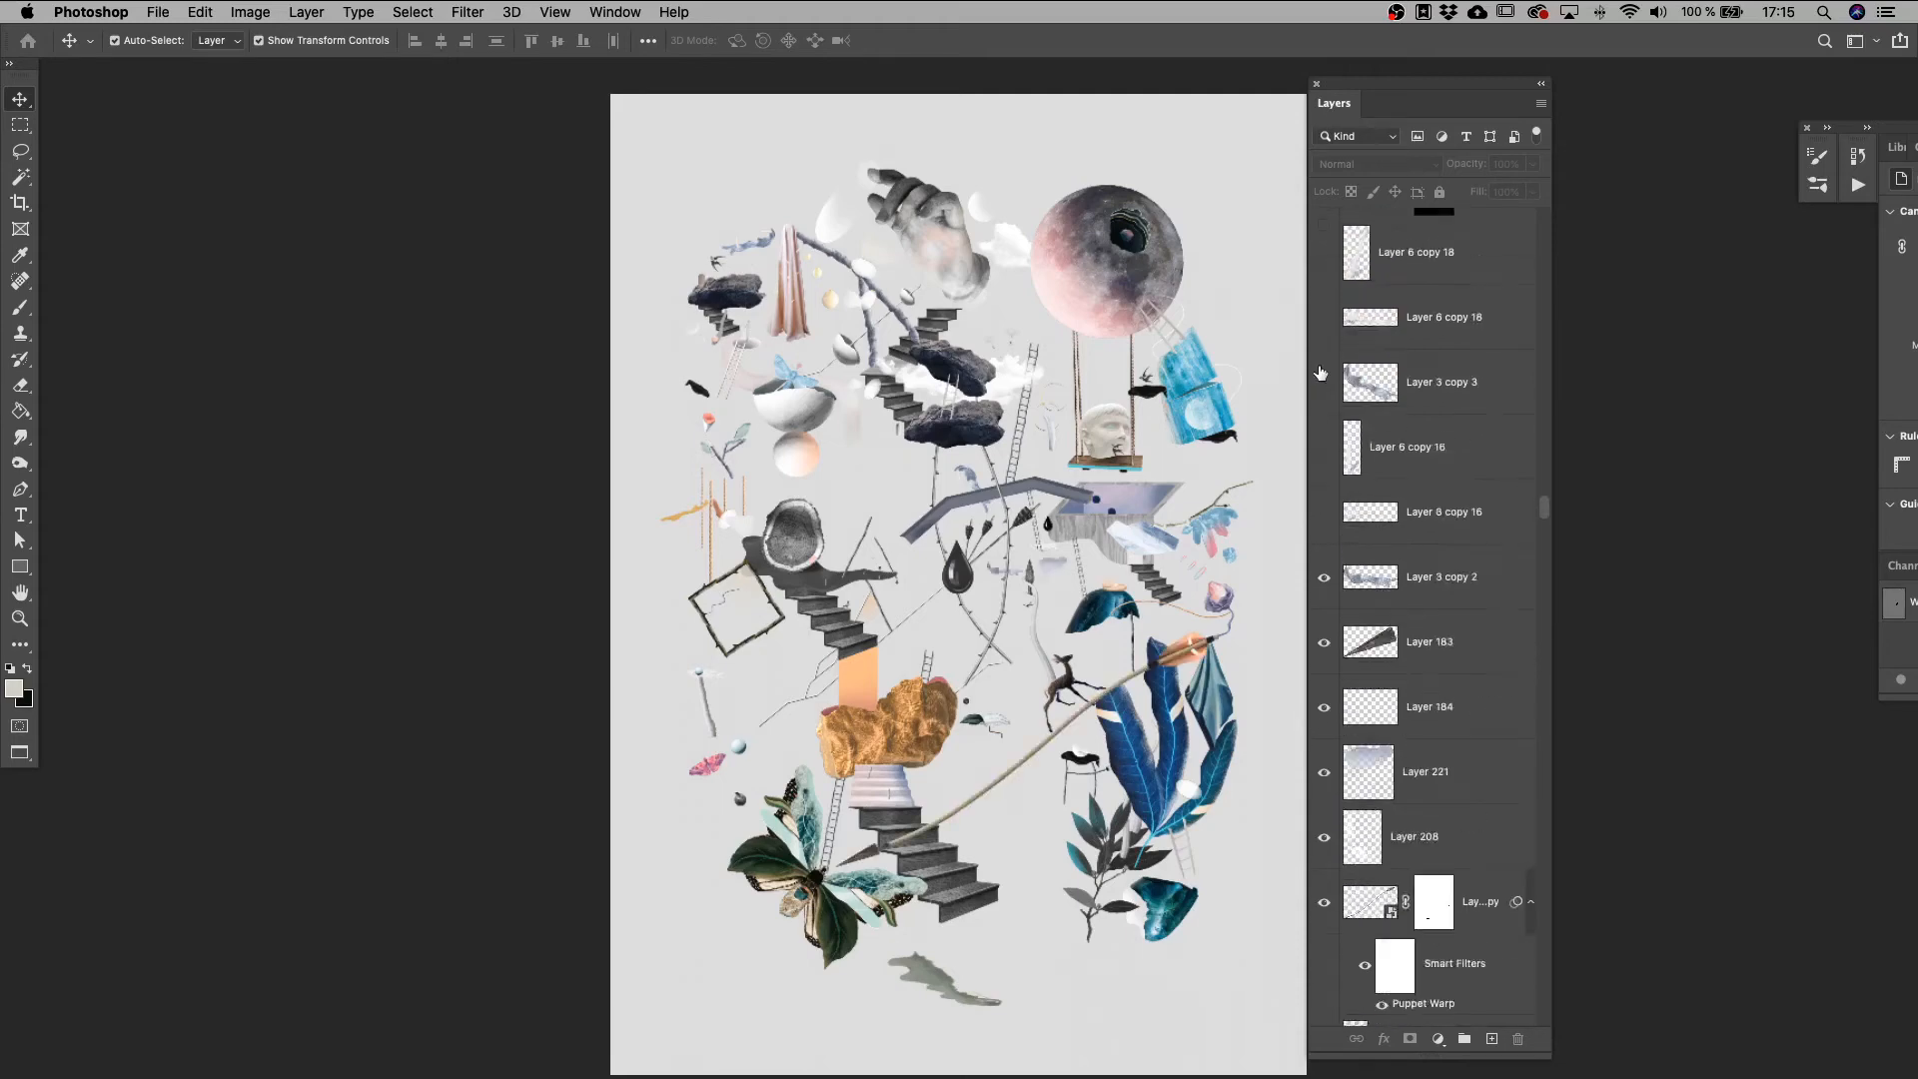
# Show the layers from Layer 6 copy 16 up through Layer 127, including the draped sheet on Layer 71 and both Ellipse 4 layers.
pyautogui.moveTo(1325, 562); pyautogui.dragTo(1325, 499)
pyautogui.moveTo(1327, 410); pyautogui.dragTo(1329, 260)
pyautogui.scroll(8, 1324, 299)
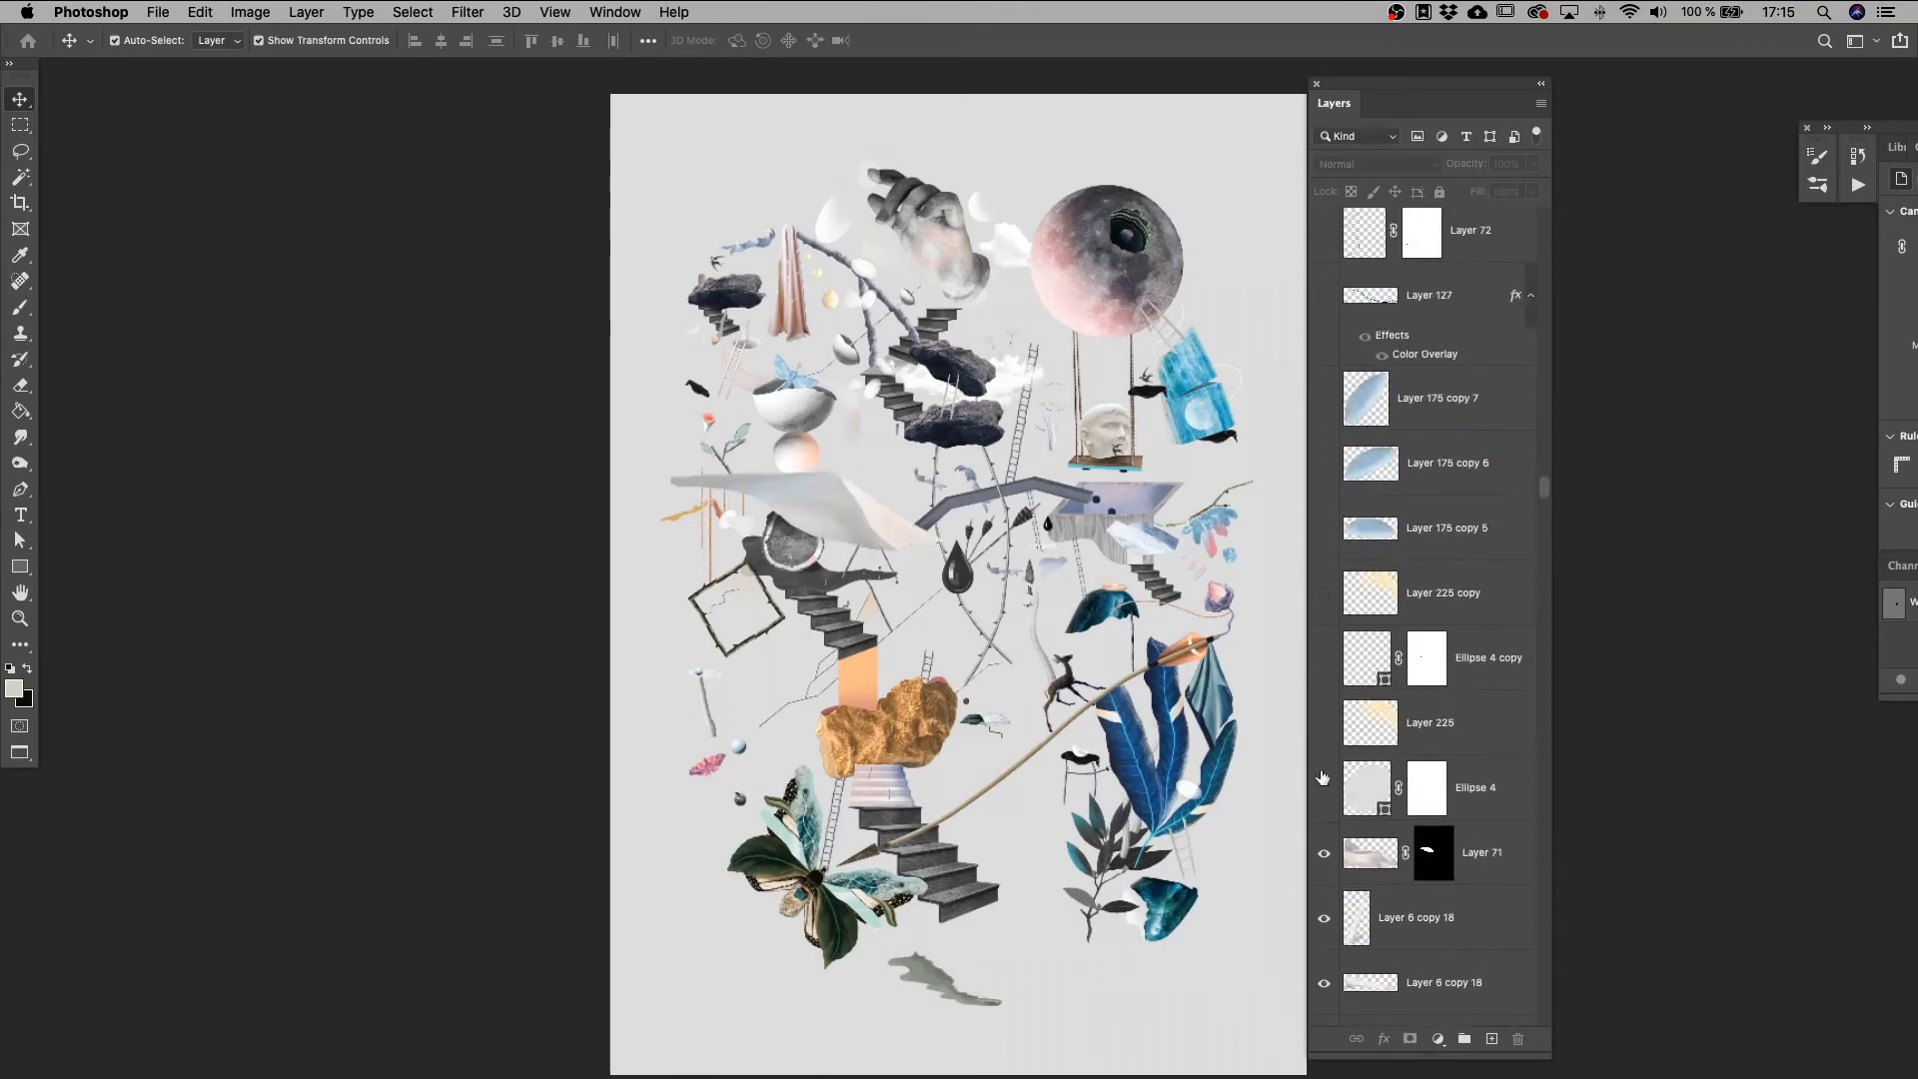
pyautogui.moveTo(1323, 778); pyautogui.dragTo(1325, 526)
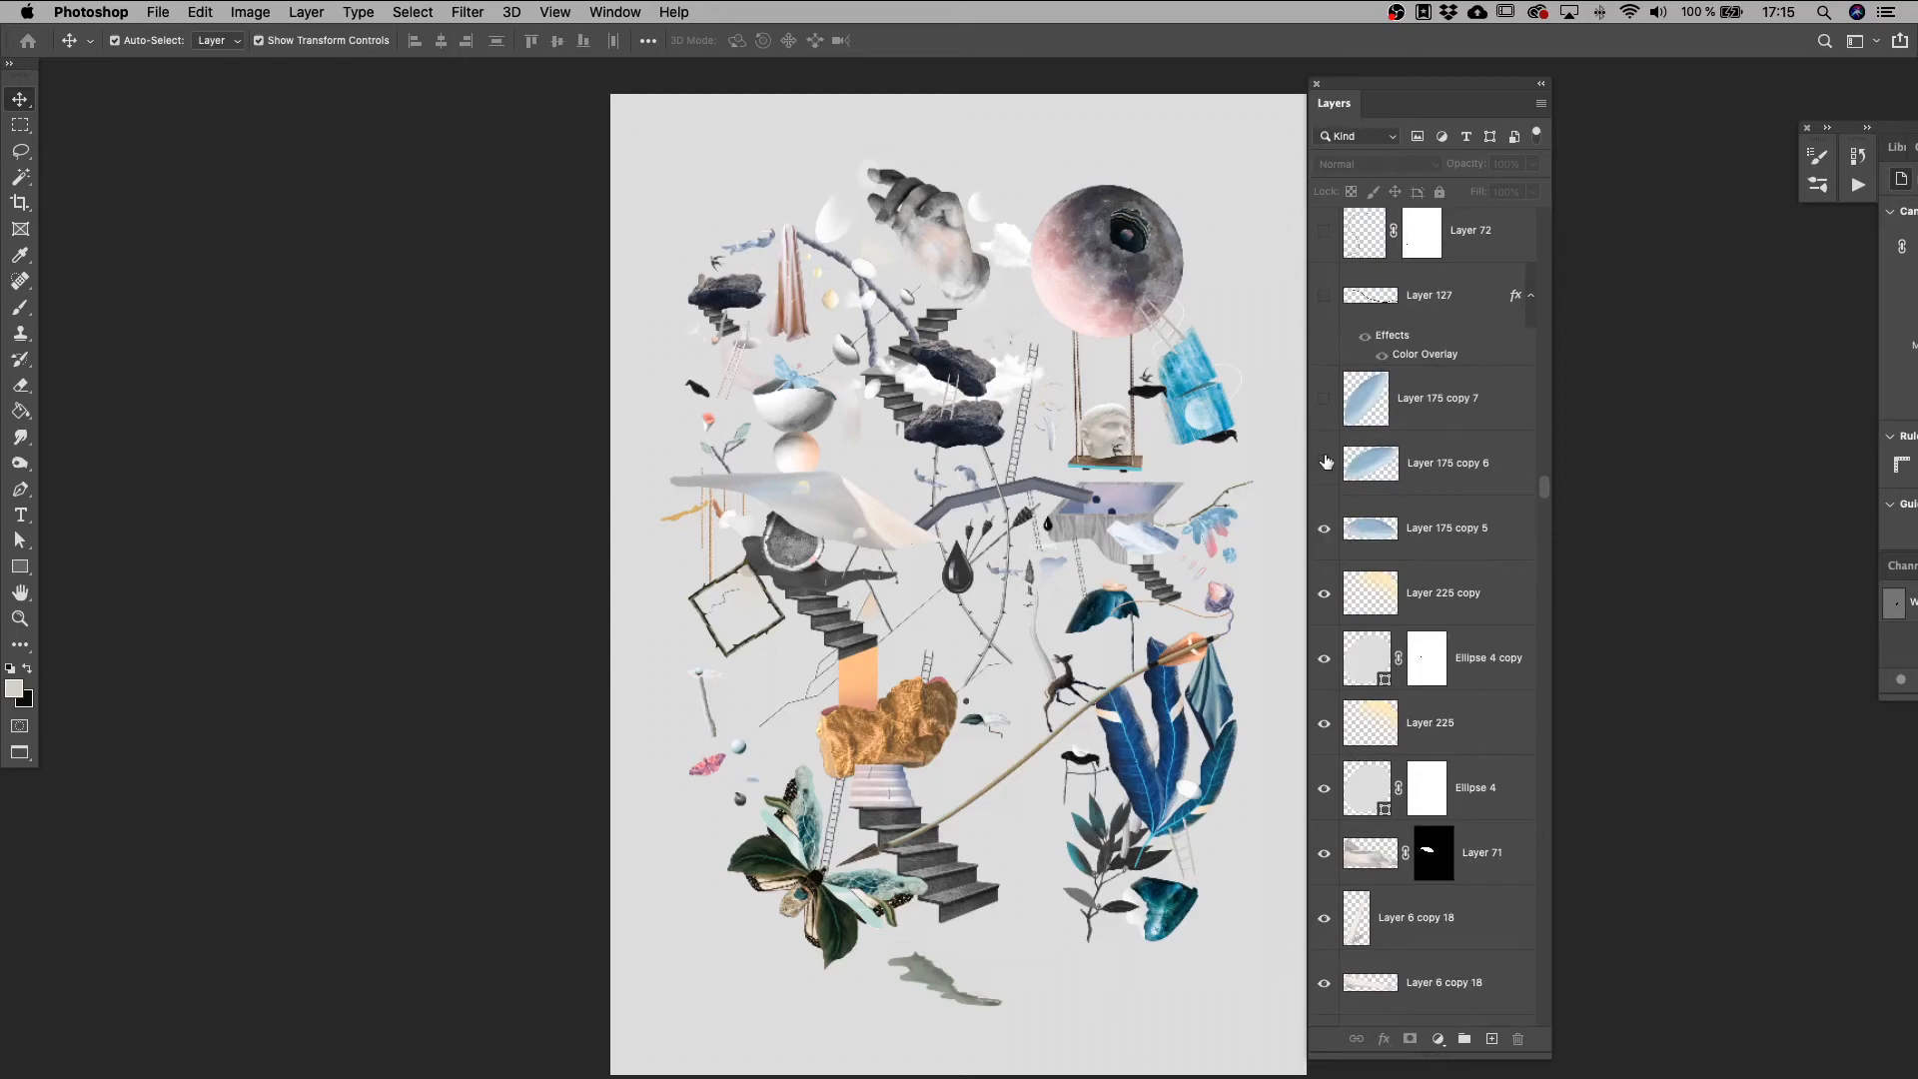
pyautogui.moveTo(1332, 396); pyautogui.dragTo(1325, 312)
pyautogui.scroll(3, 1325, 318)
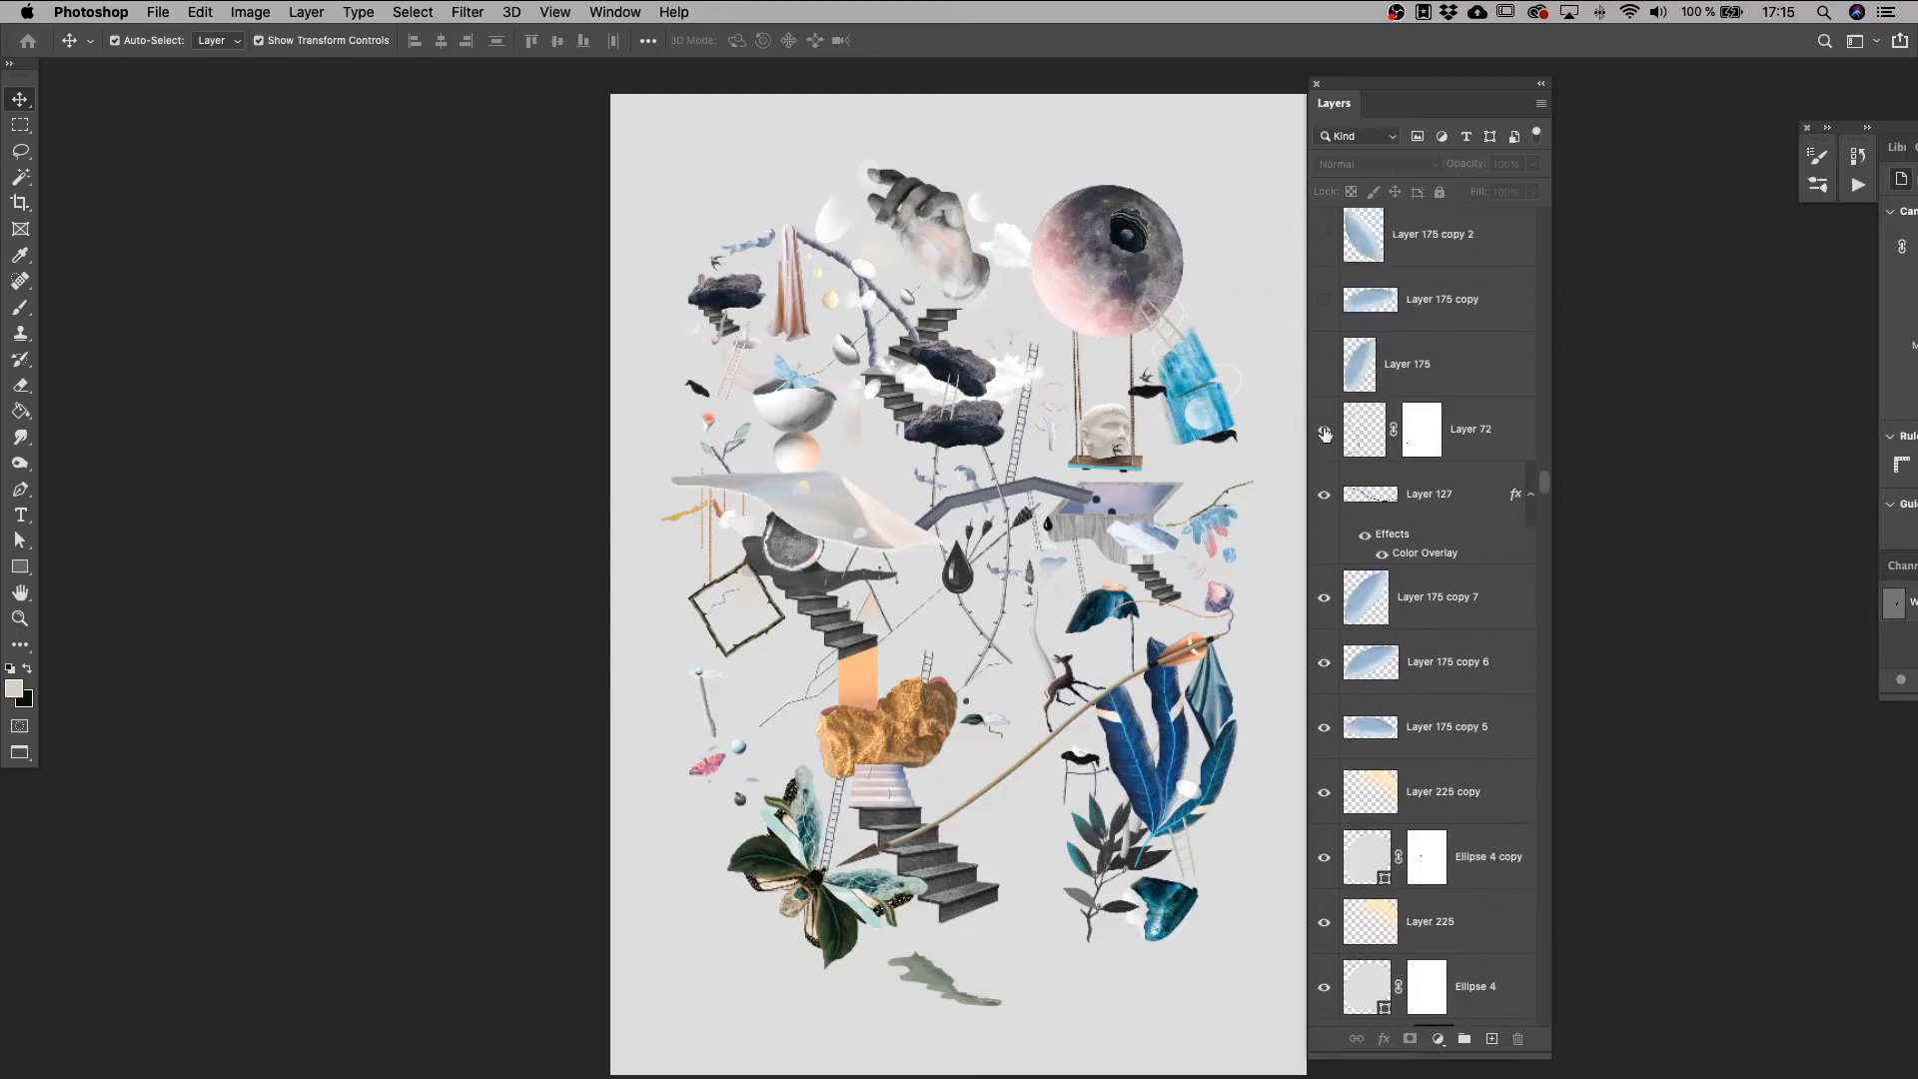
# Reveal the white curved ribbon and pale blue shapes by turning on layers from Layer 72 up through both Layer 175 copy 13 layers.
pyautogui.moveTo(1324, 432); pyautogui.dragTo(1333, 280)
pyautogui.scroll(4, 1326, 310)
pyautogui.scroll(7, 1327, 300)
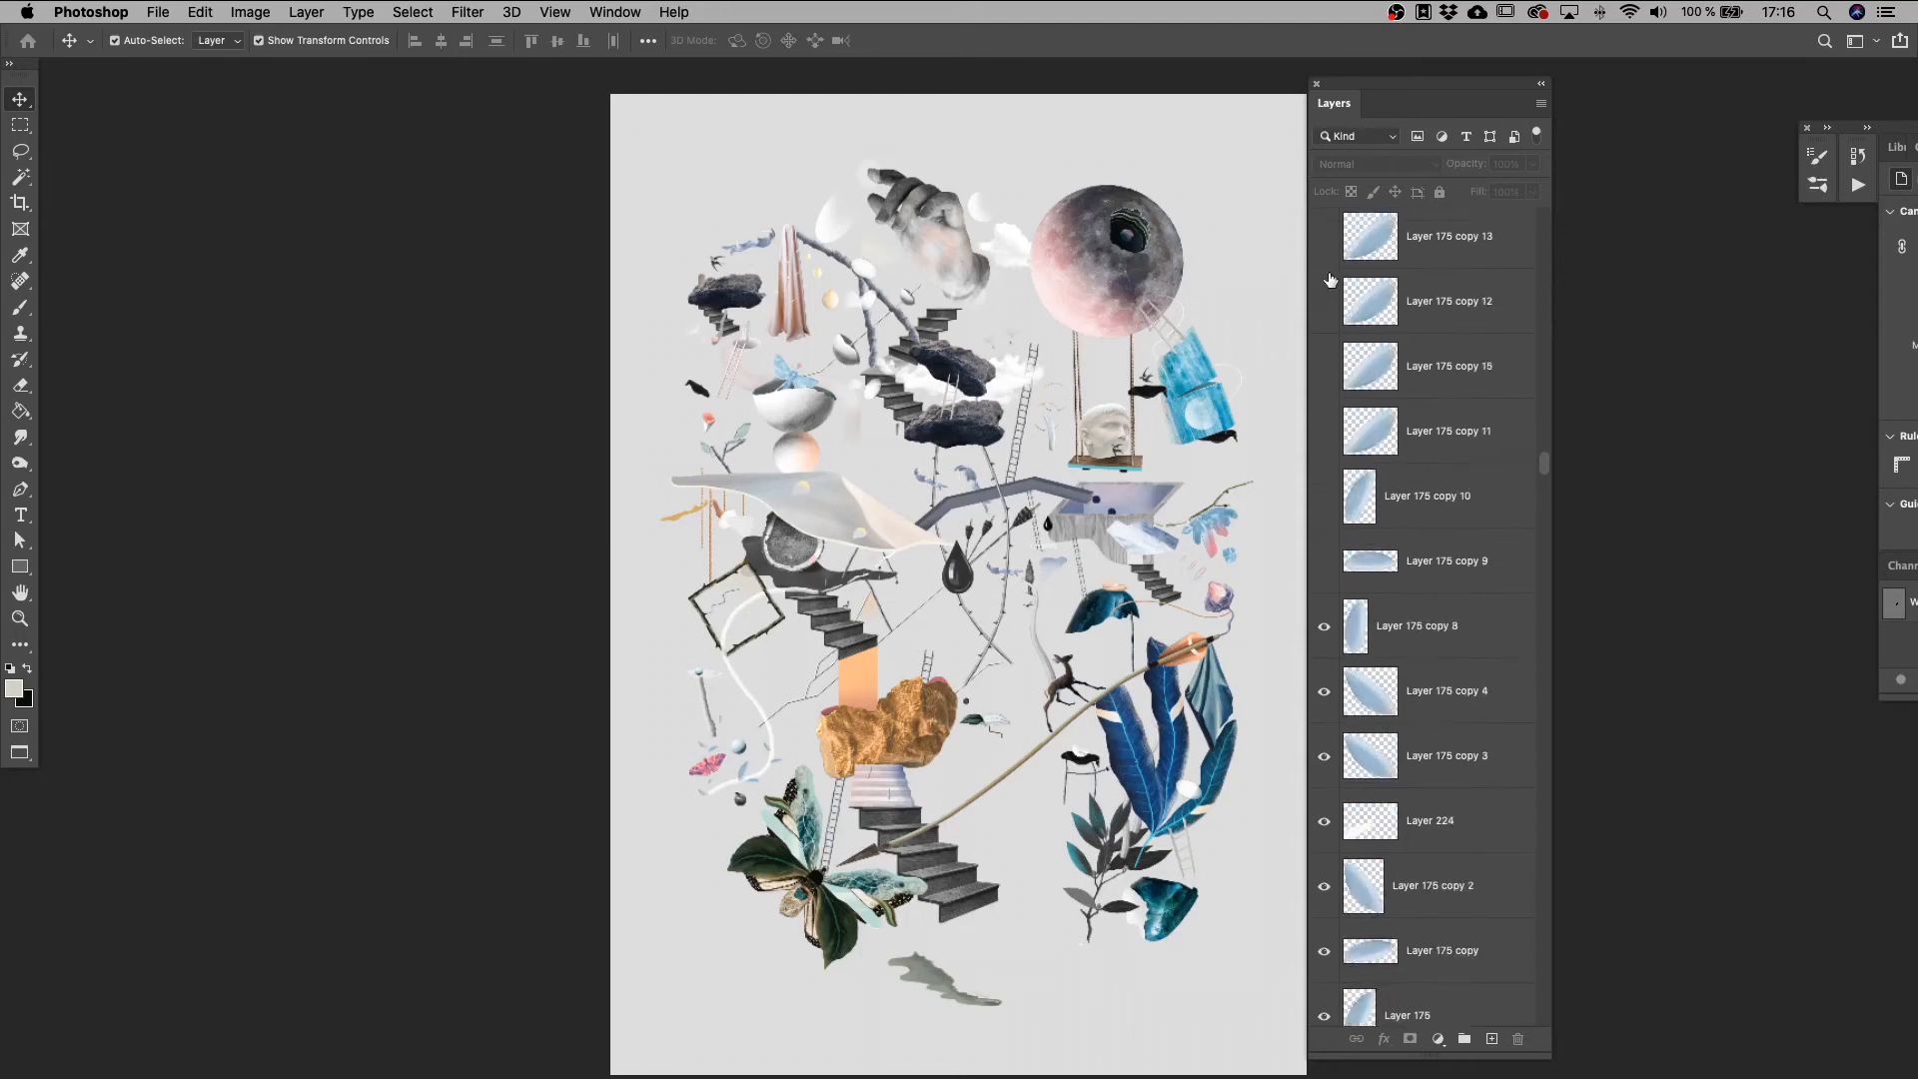
pyautogui.moveTo(1325, 556); pyautogui.dragTo(1324, 476)
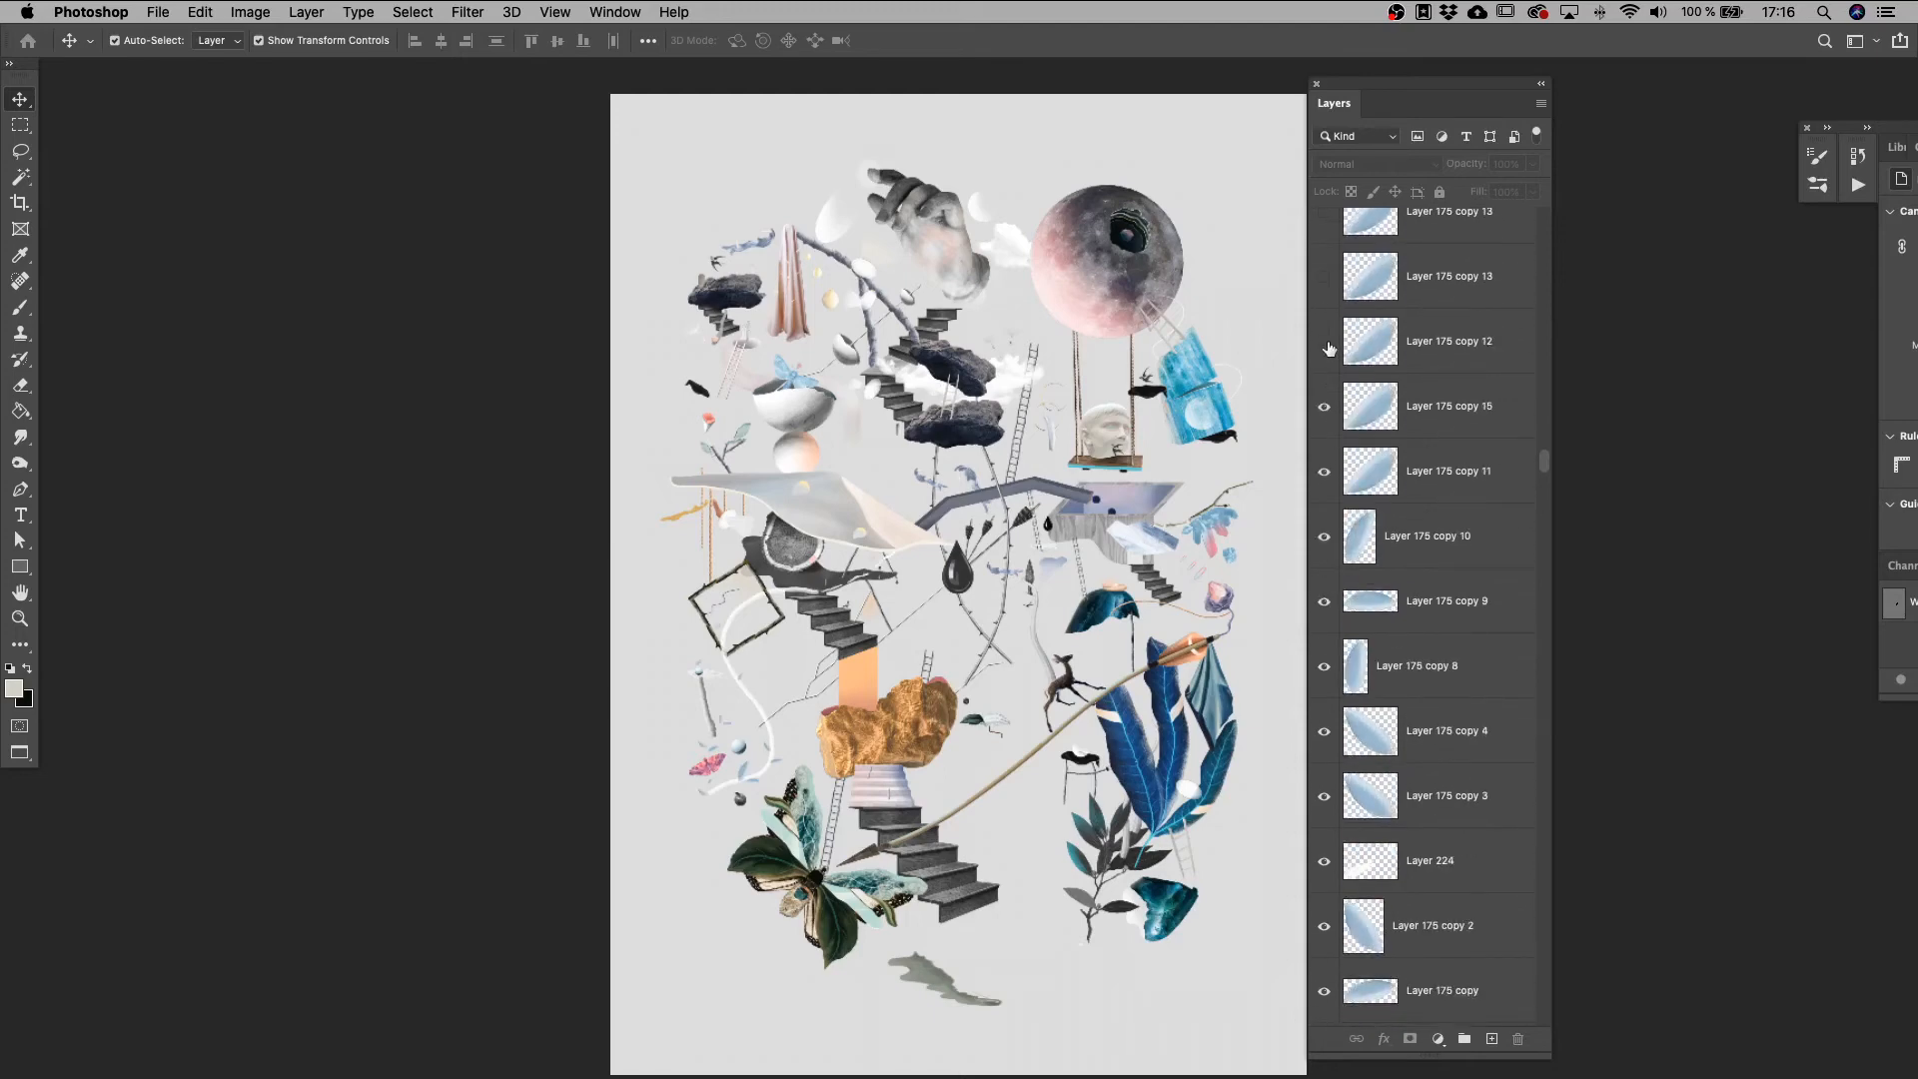
pyautogui.moveTo(1329, 346); pyautogui.dragTo(1326, 211)
pyautogui.scroll(9, 1378, 400)
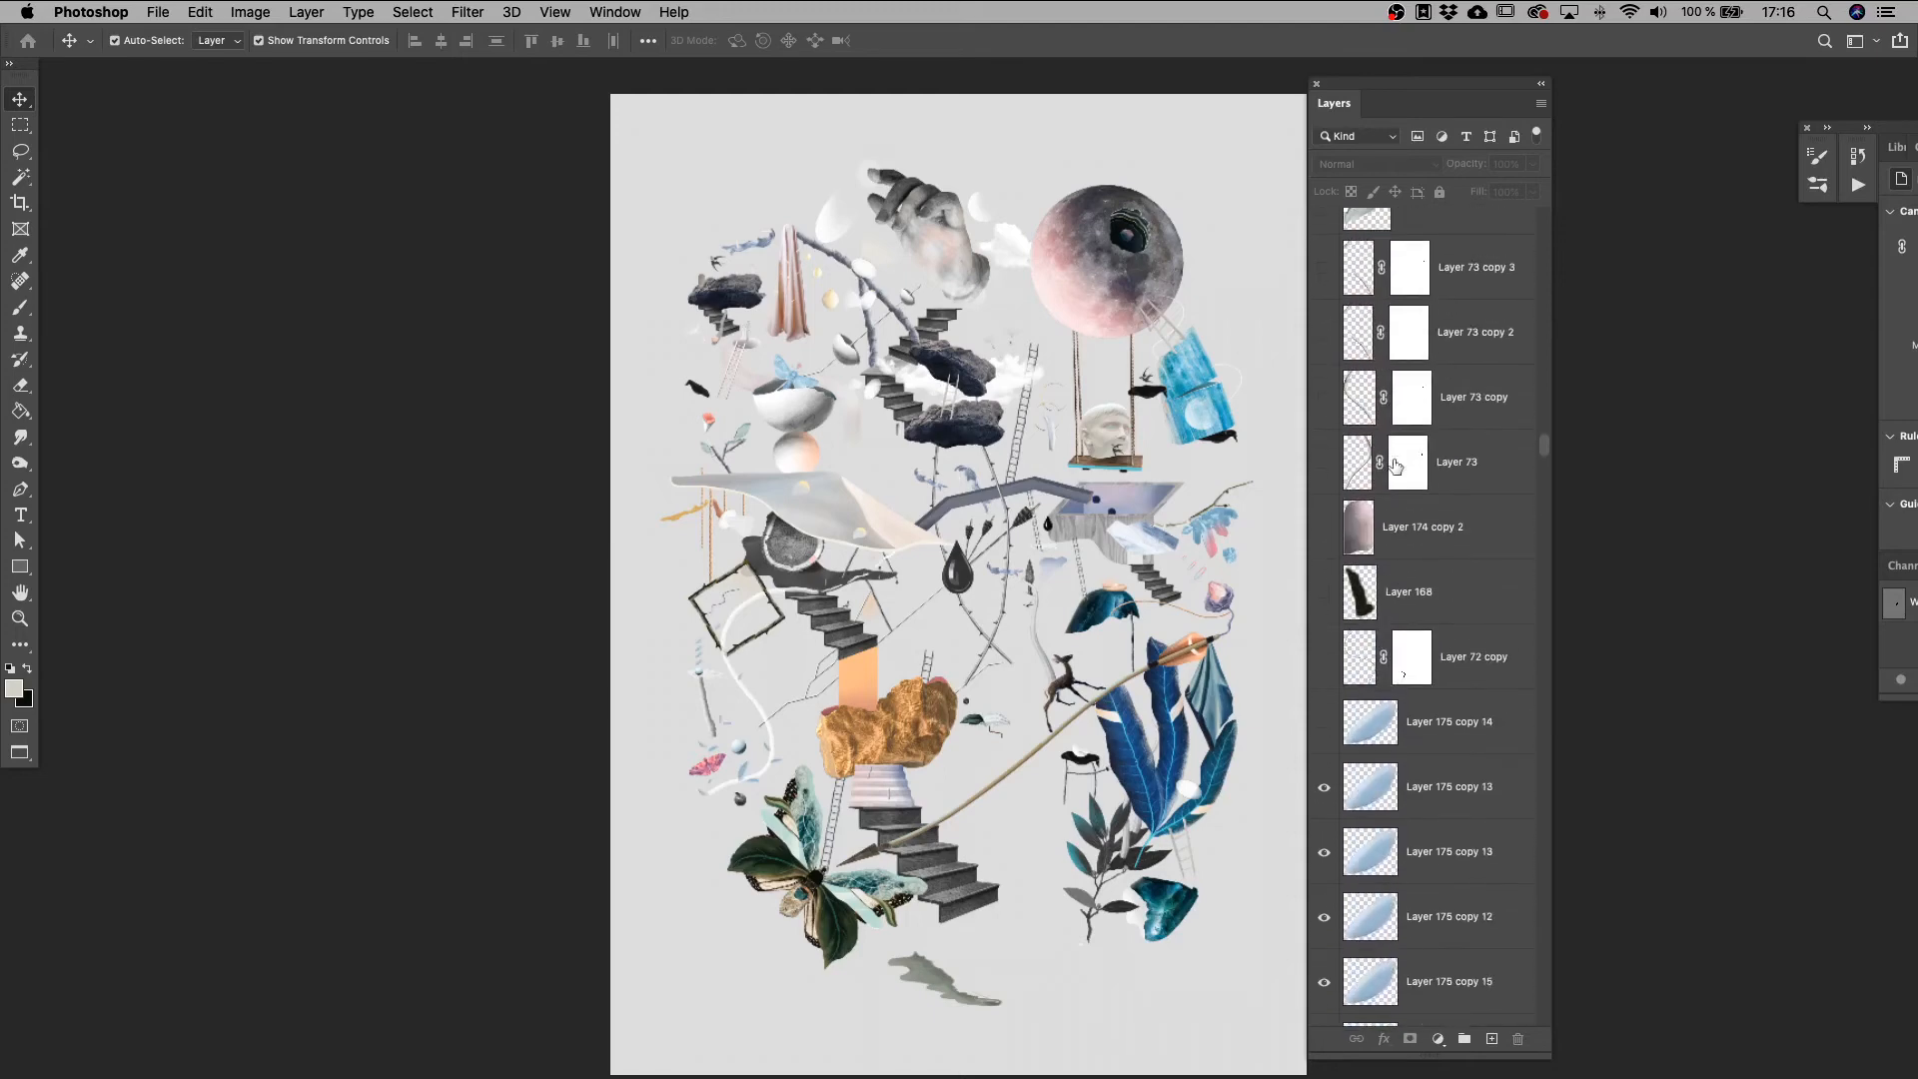
# Turn on the layers from Layer 175 copy 14 up through Hue/Saturation 1, including Layer 73 and its copies.
pyautogui.moveTo(1324, 665); pyautogui.dragTo(1321, 385)
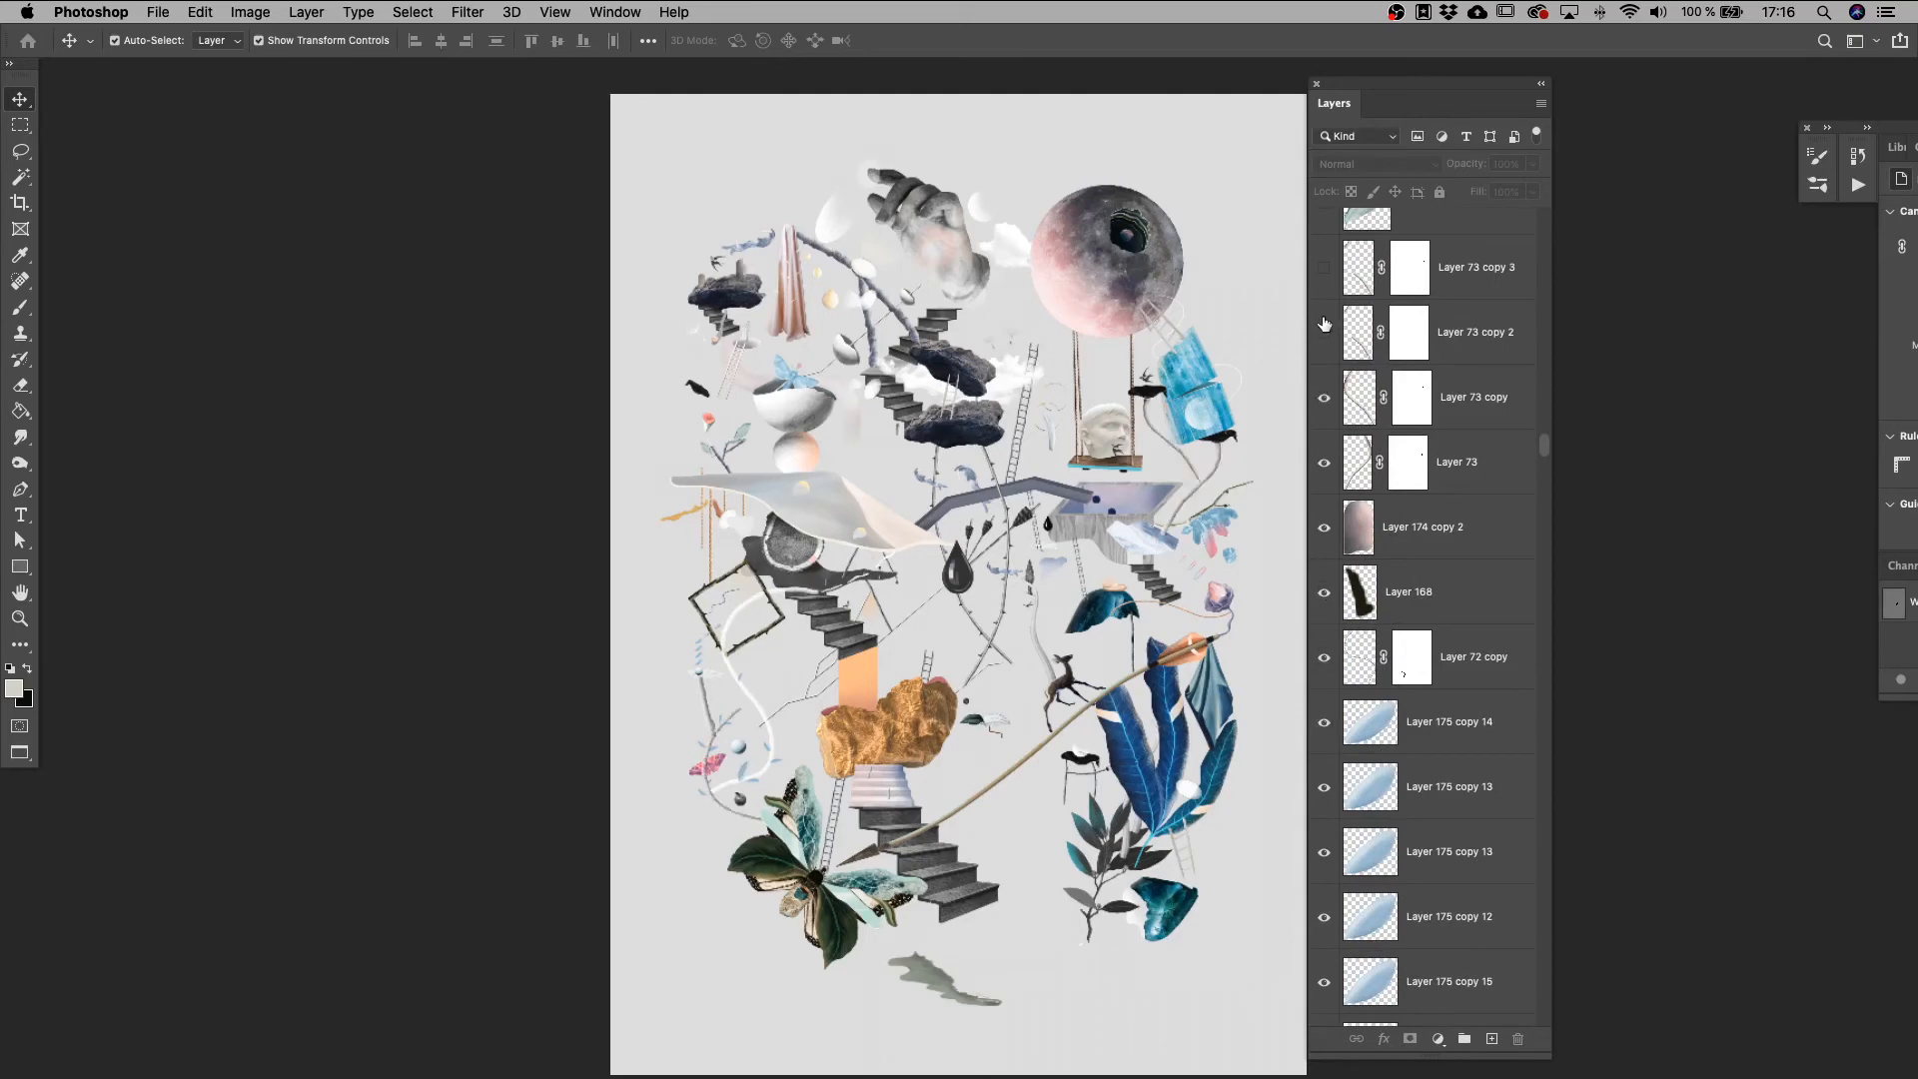
pyautogui.scroll(3, 1325, 272)
pyautogui.click(1325, 406)
pyautogui.click(1326, 341)
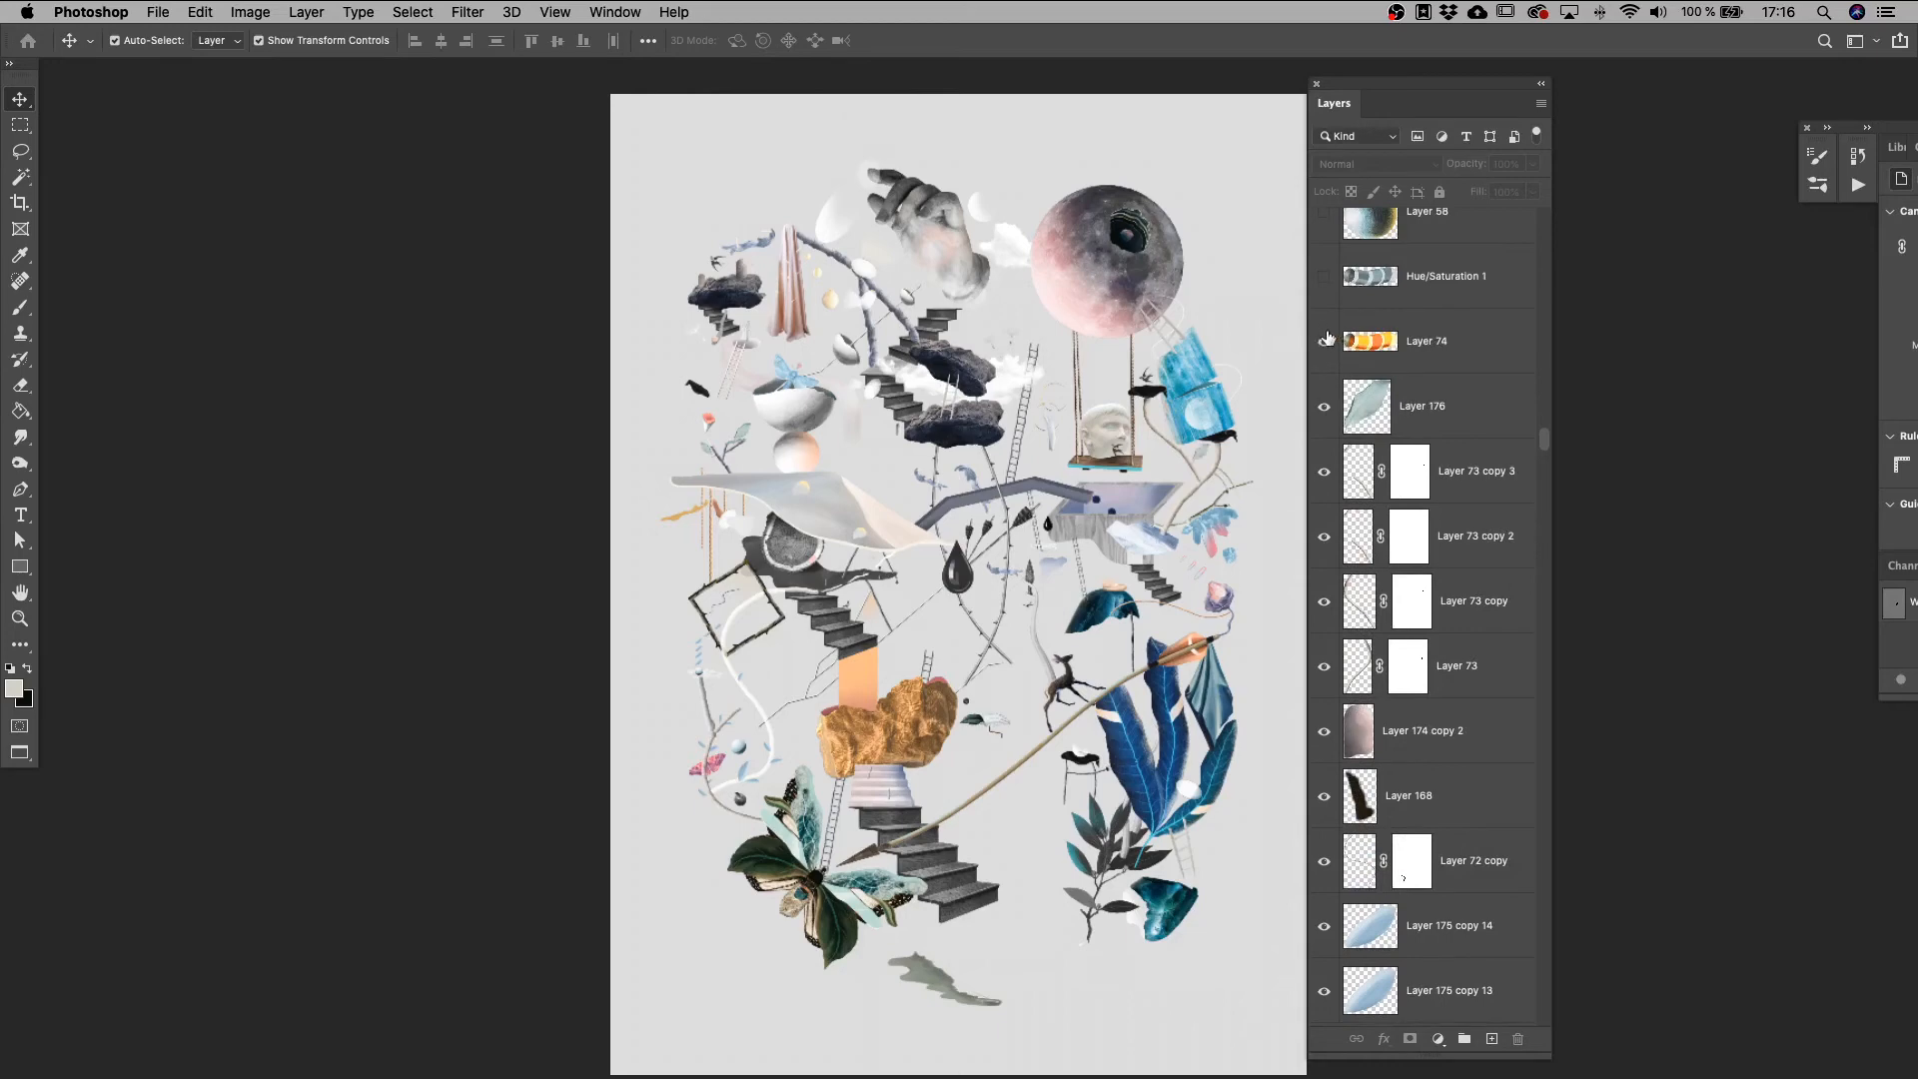
pyautogui.click(1326, 279)
# Show the small planet spheres by making the layers from Layer 58 up through Layer 155 visible.
pyautogui.scroll(4, 1327, 282)
pyautogui.moveTo(1325, 465); pyautogui.dragTo(1323, 327)
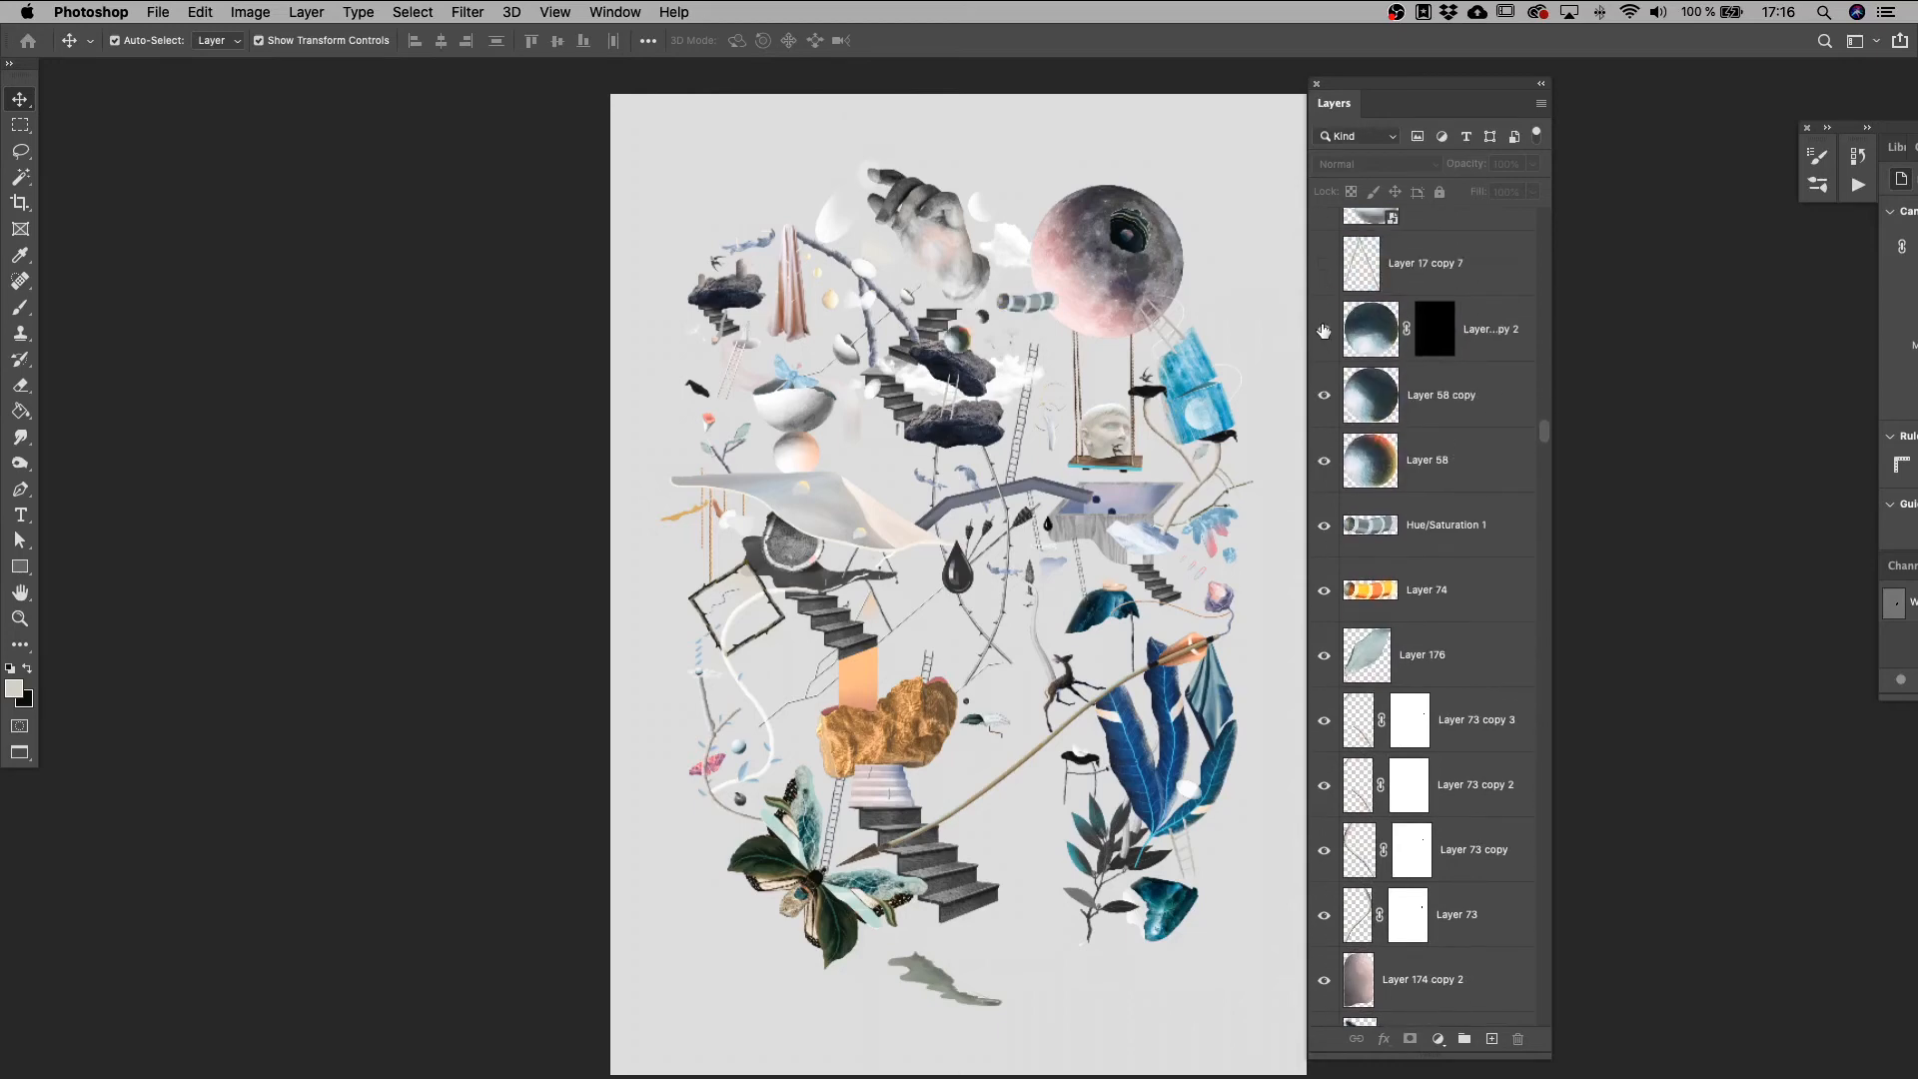
pyautogui.scroll(2, 1322, 328)
pyautogui.moveTo(1323, 397); pyautogui.dragTo(1325, 277)
pyautogui.scroll(3, 1325, 279)
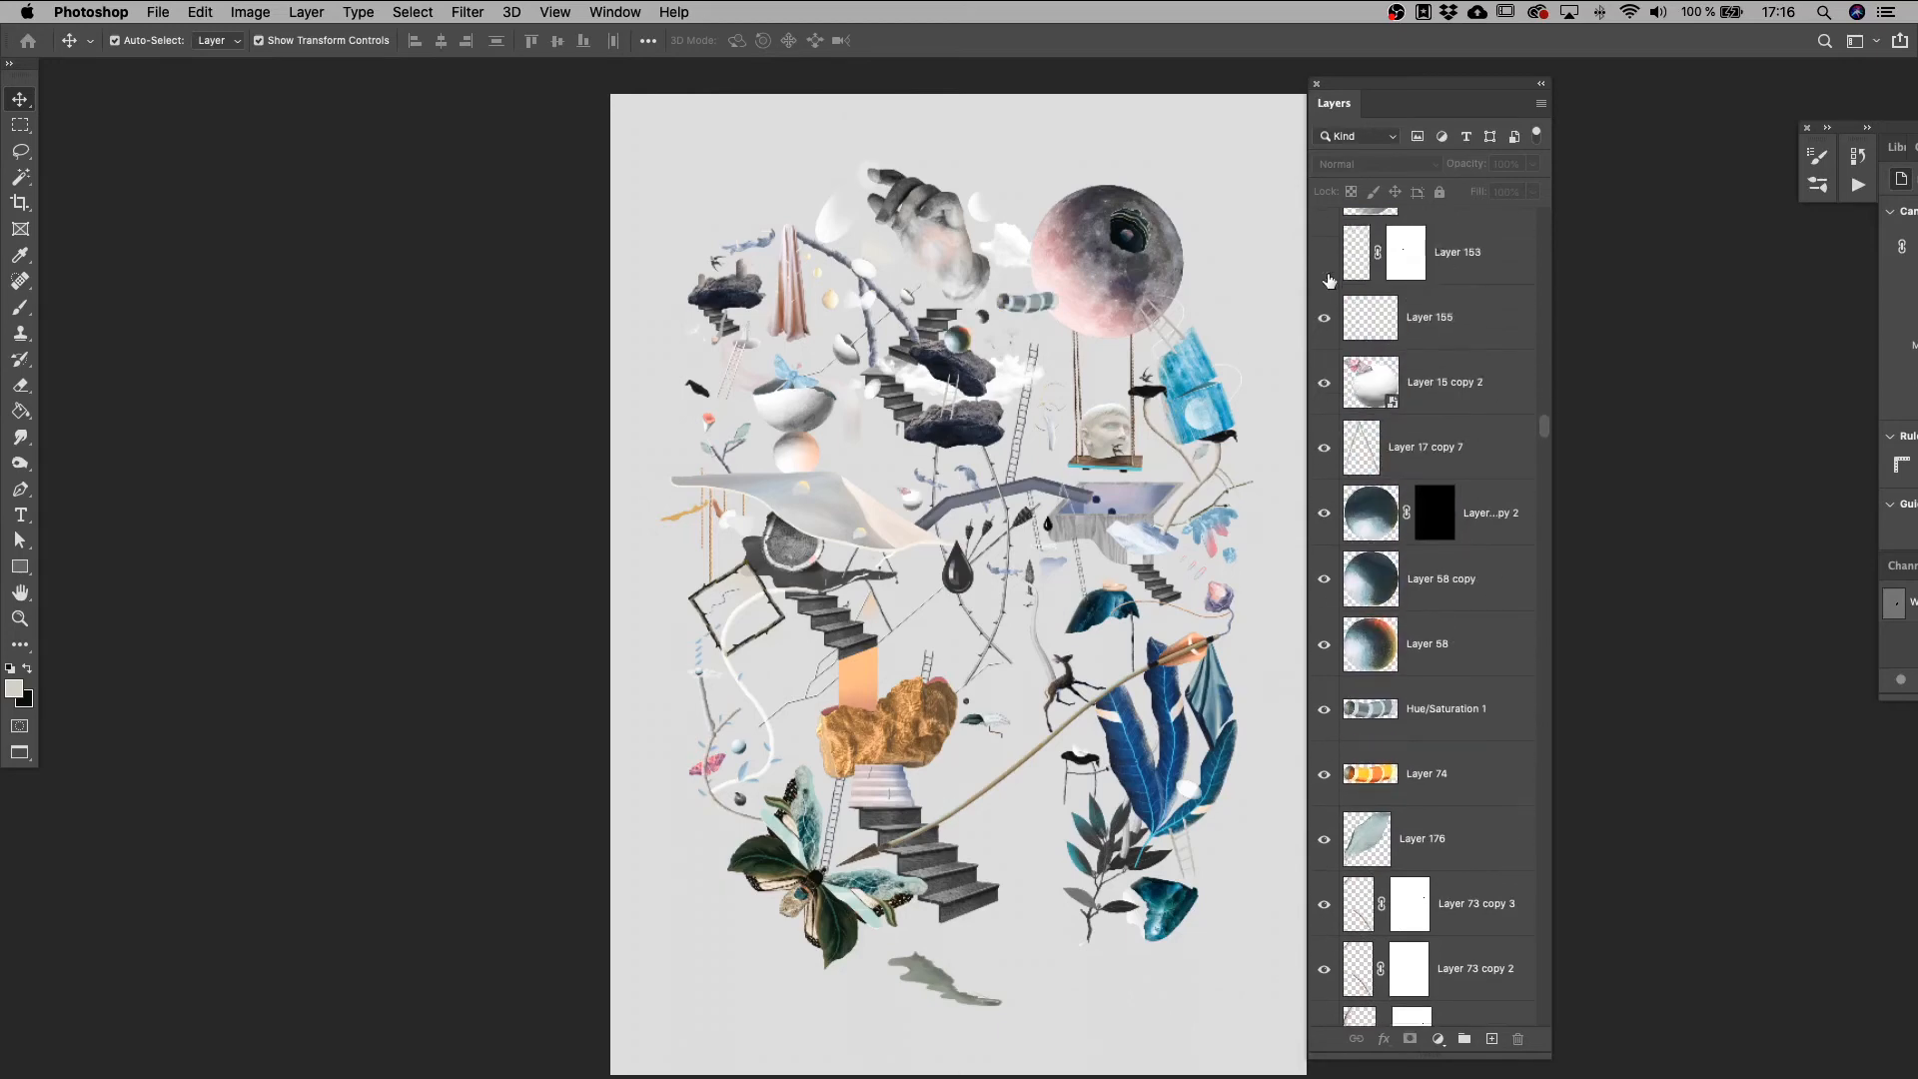
# Reveal the teal leaf by turning on the layers from Layer 153 up through Layer 4.
pyautogui.click(1327, 291)
pyautogui.scroll(3, 1327, 291)
pyautogui.moveTo(1325, 452); pyautogui.dragTo(1329, 281)
pyautogui.scroll(4, 1329, 282)
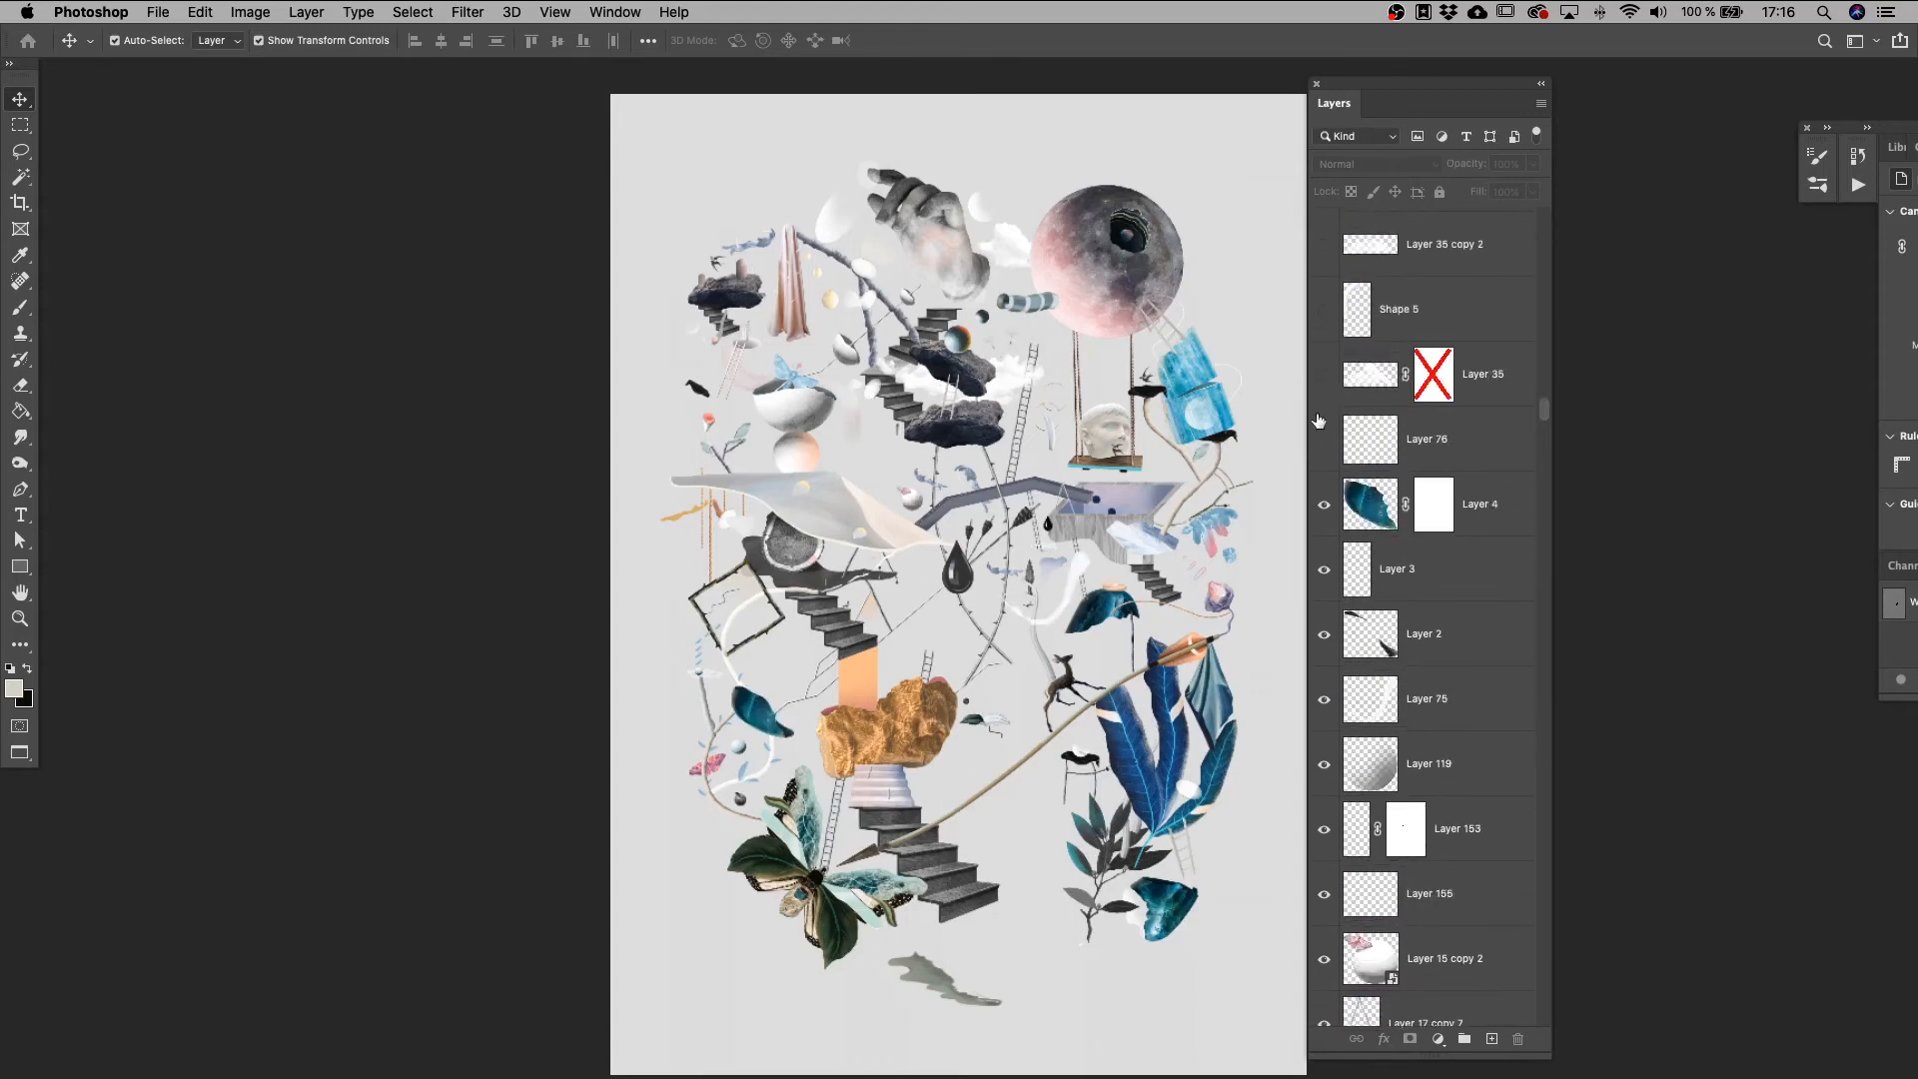
# Add the clouds around the moon by making layers from Layer 76 up through Layer 17 copy 10 visible.
pyautogui.moveTo(1317, 365); pyautogui.dragTo(1328, 303)
pyautogui.scroll(2, 1323, 310)
pyautogui.scroll(3, 1328, 302)
pyautogui.moveTo(1331, 445); pyautogui.dragTo(1324, 335)
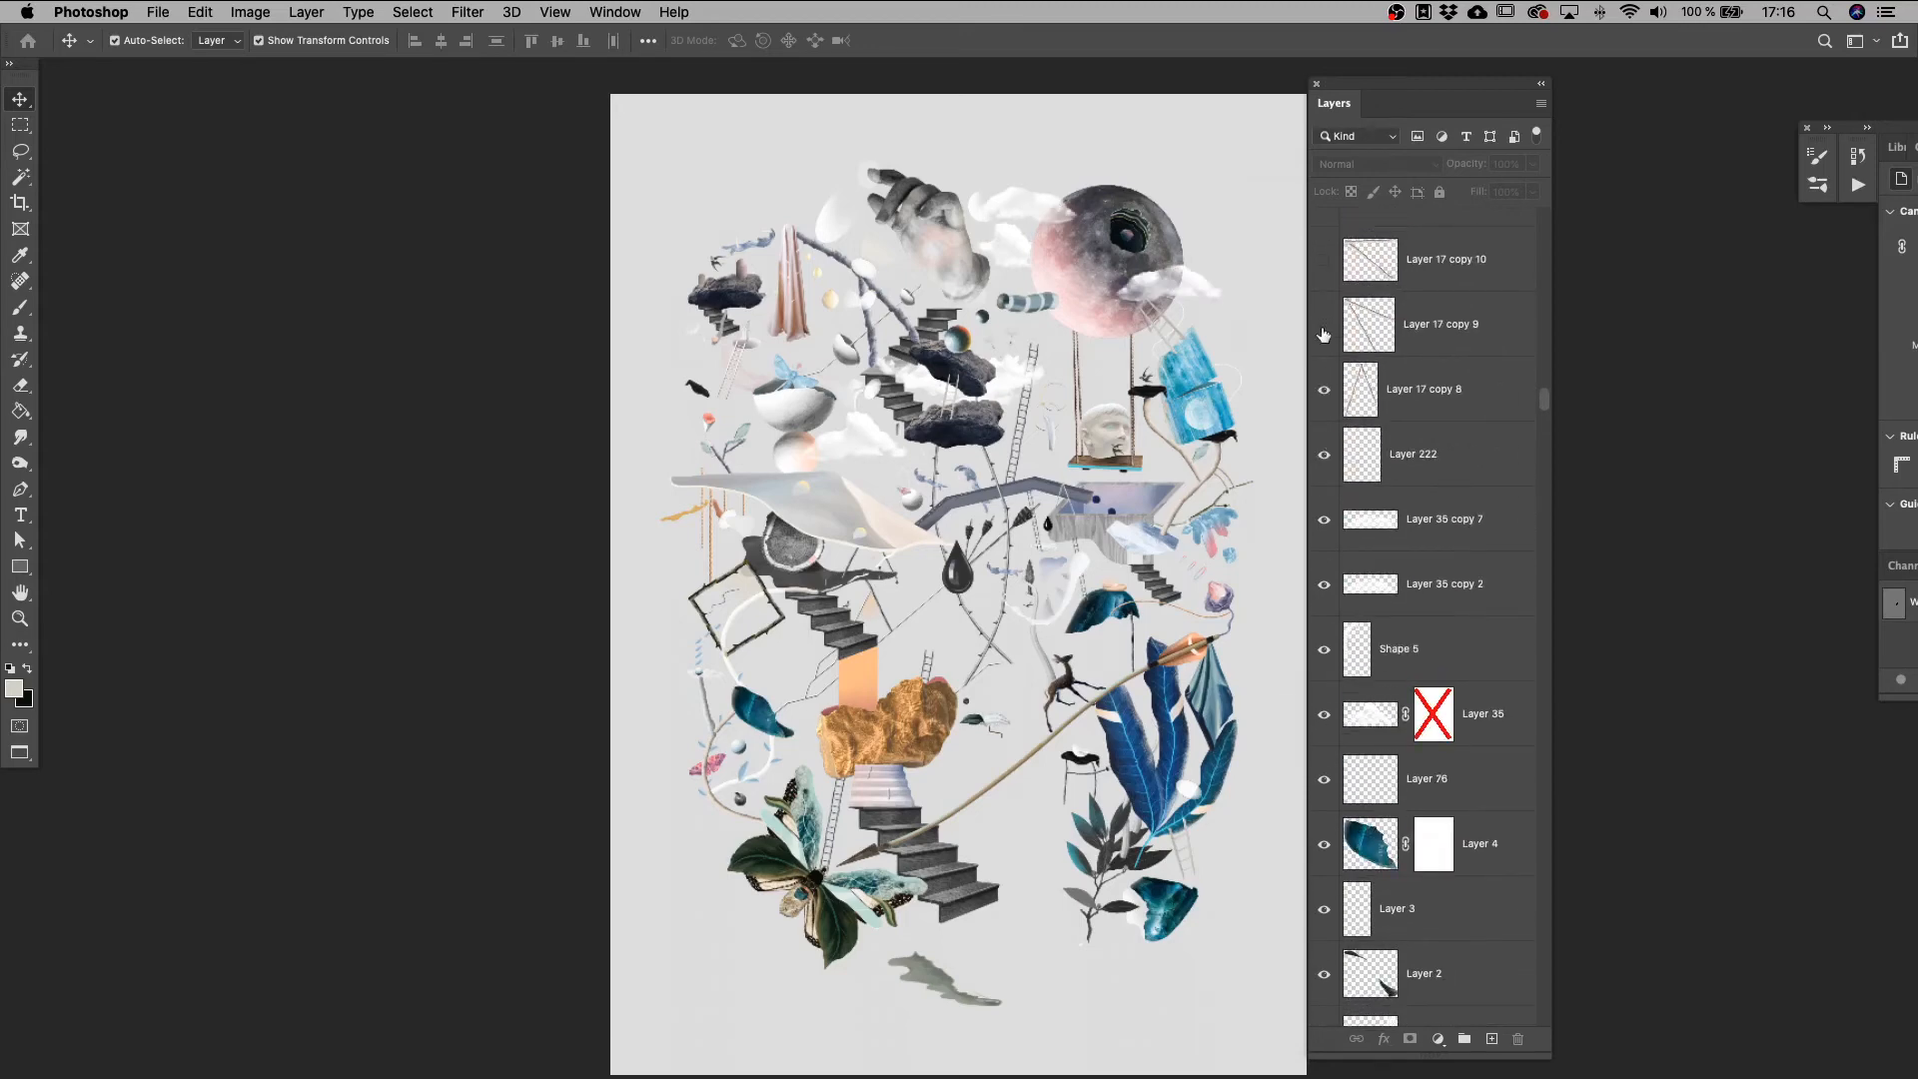
pyautogui.click(1327, 257)
pyautogui.scroll(6, 1337, 326)
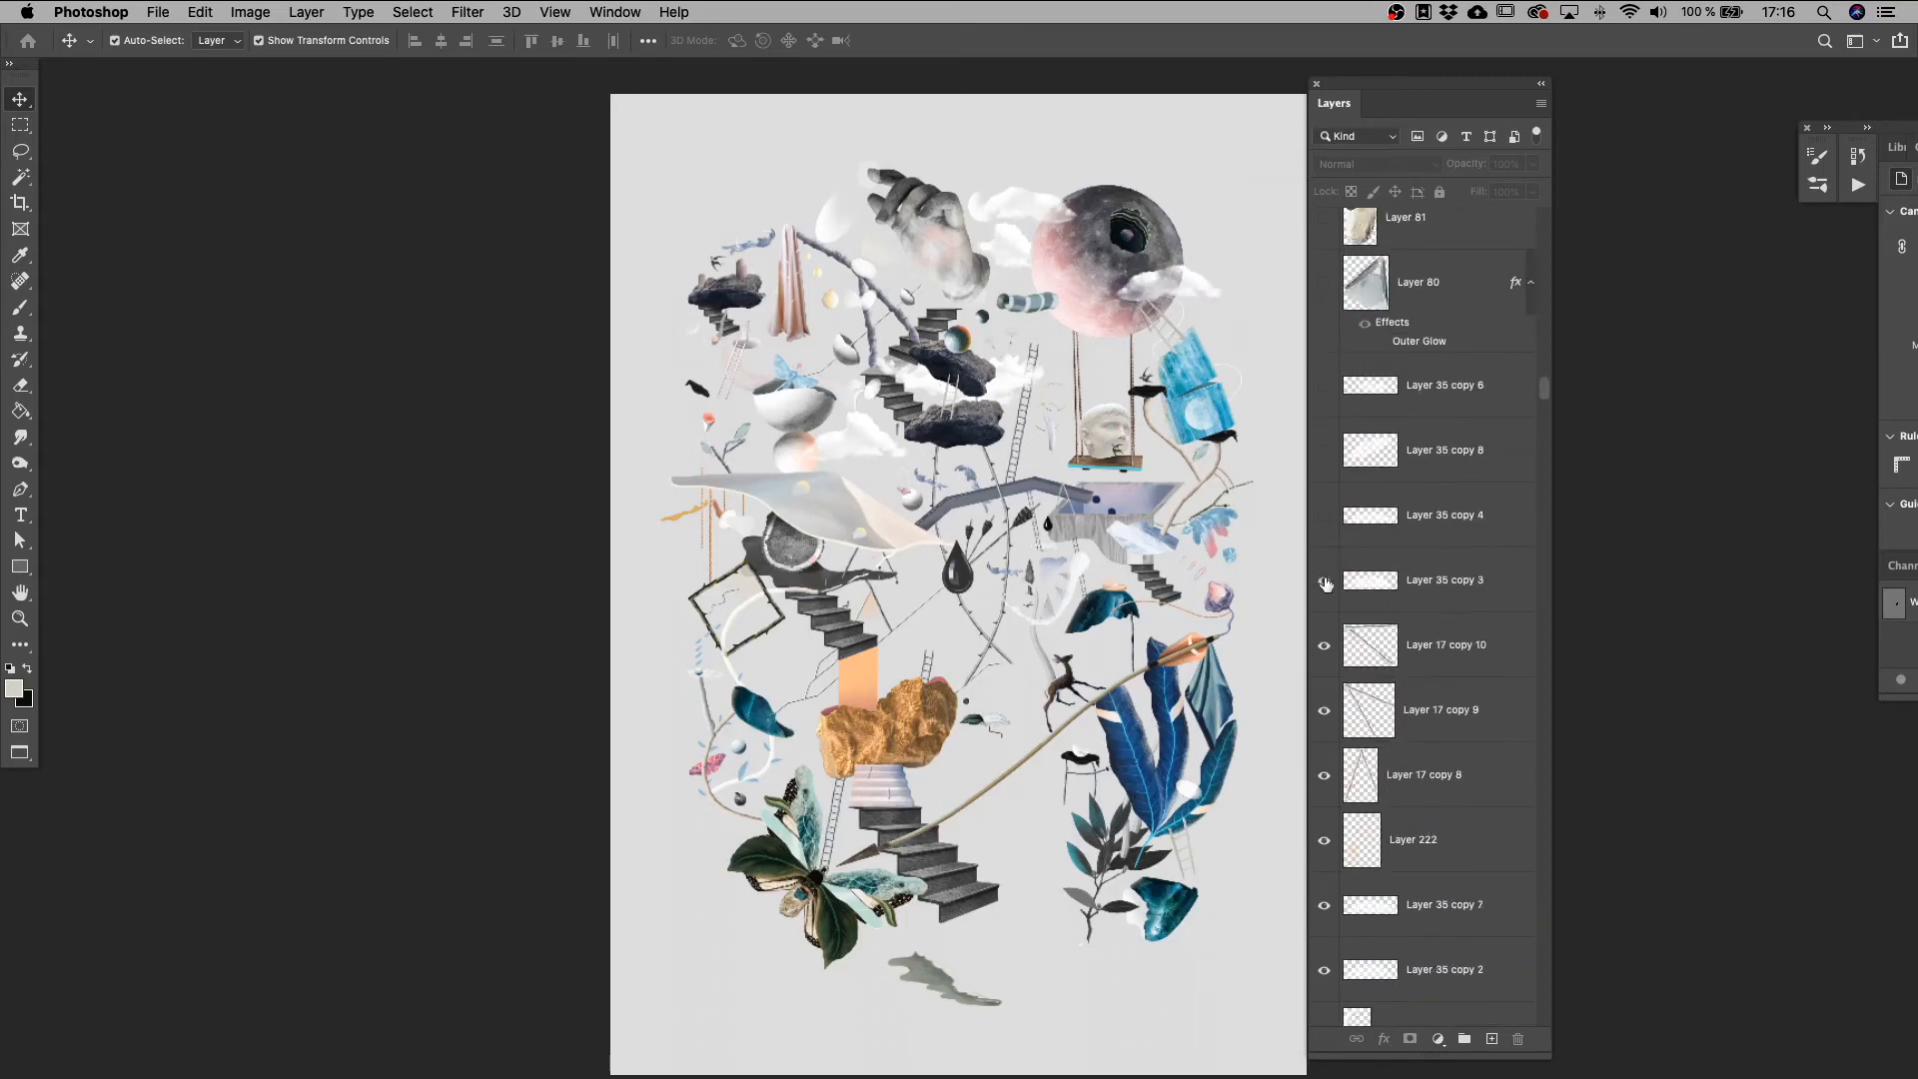
# Turn on the layers from Layer 35 copy 3 up through Layer 82, including the Pajarito bird layer.
pyautogui.moveTo(1326, 585); pyautogui.dragTo(1327, 292)
pyautogui.scroll(5, 1326, 296)
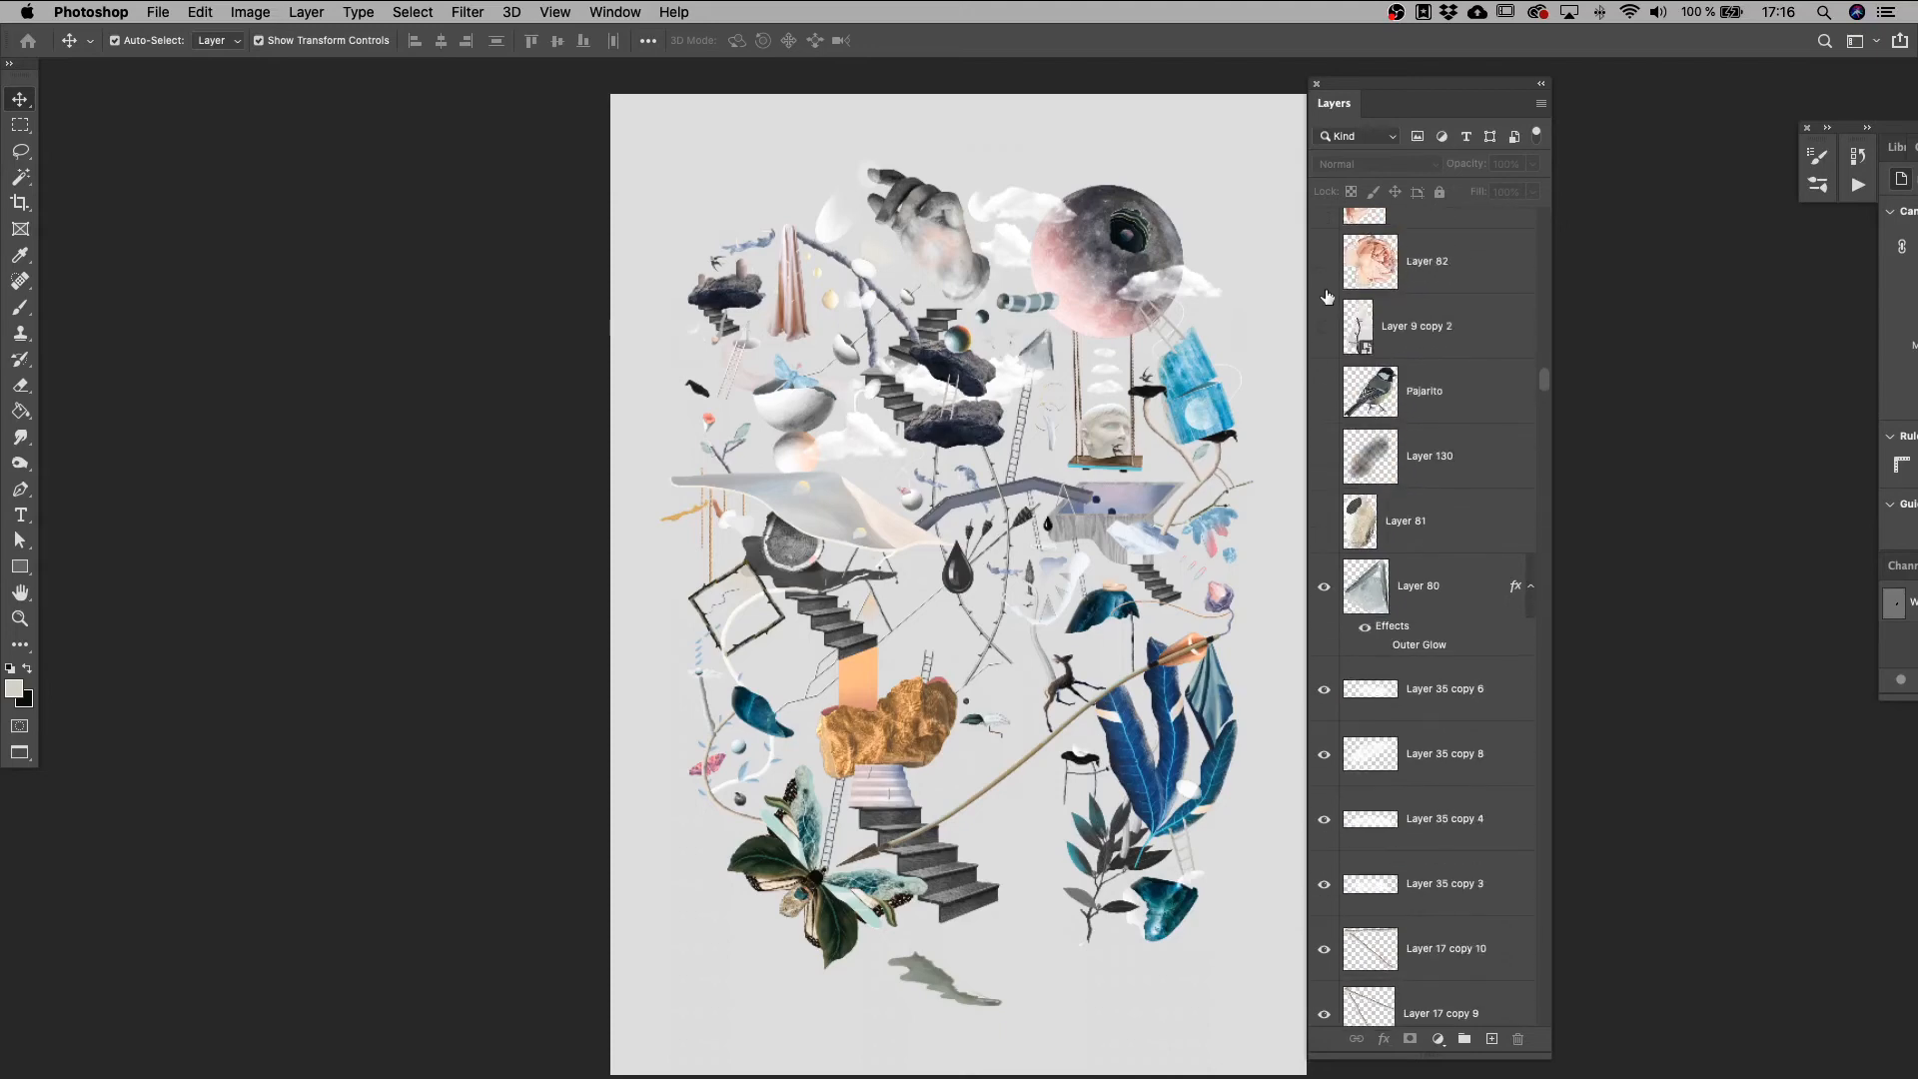
pyautogui.moveTo(1324, 521); pyautogui.dragTo(1327, 275)
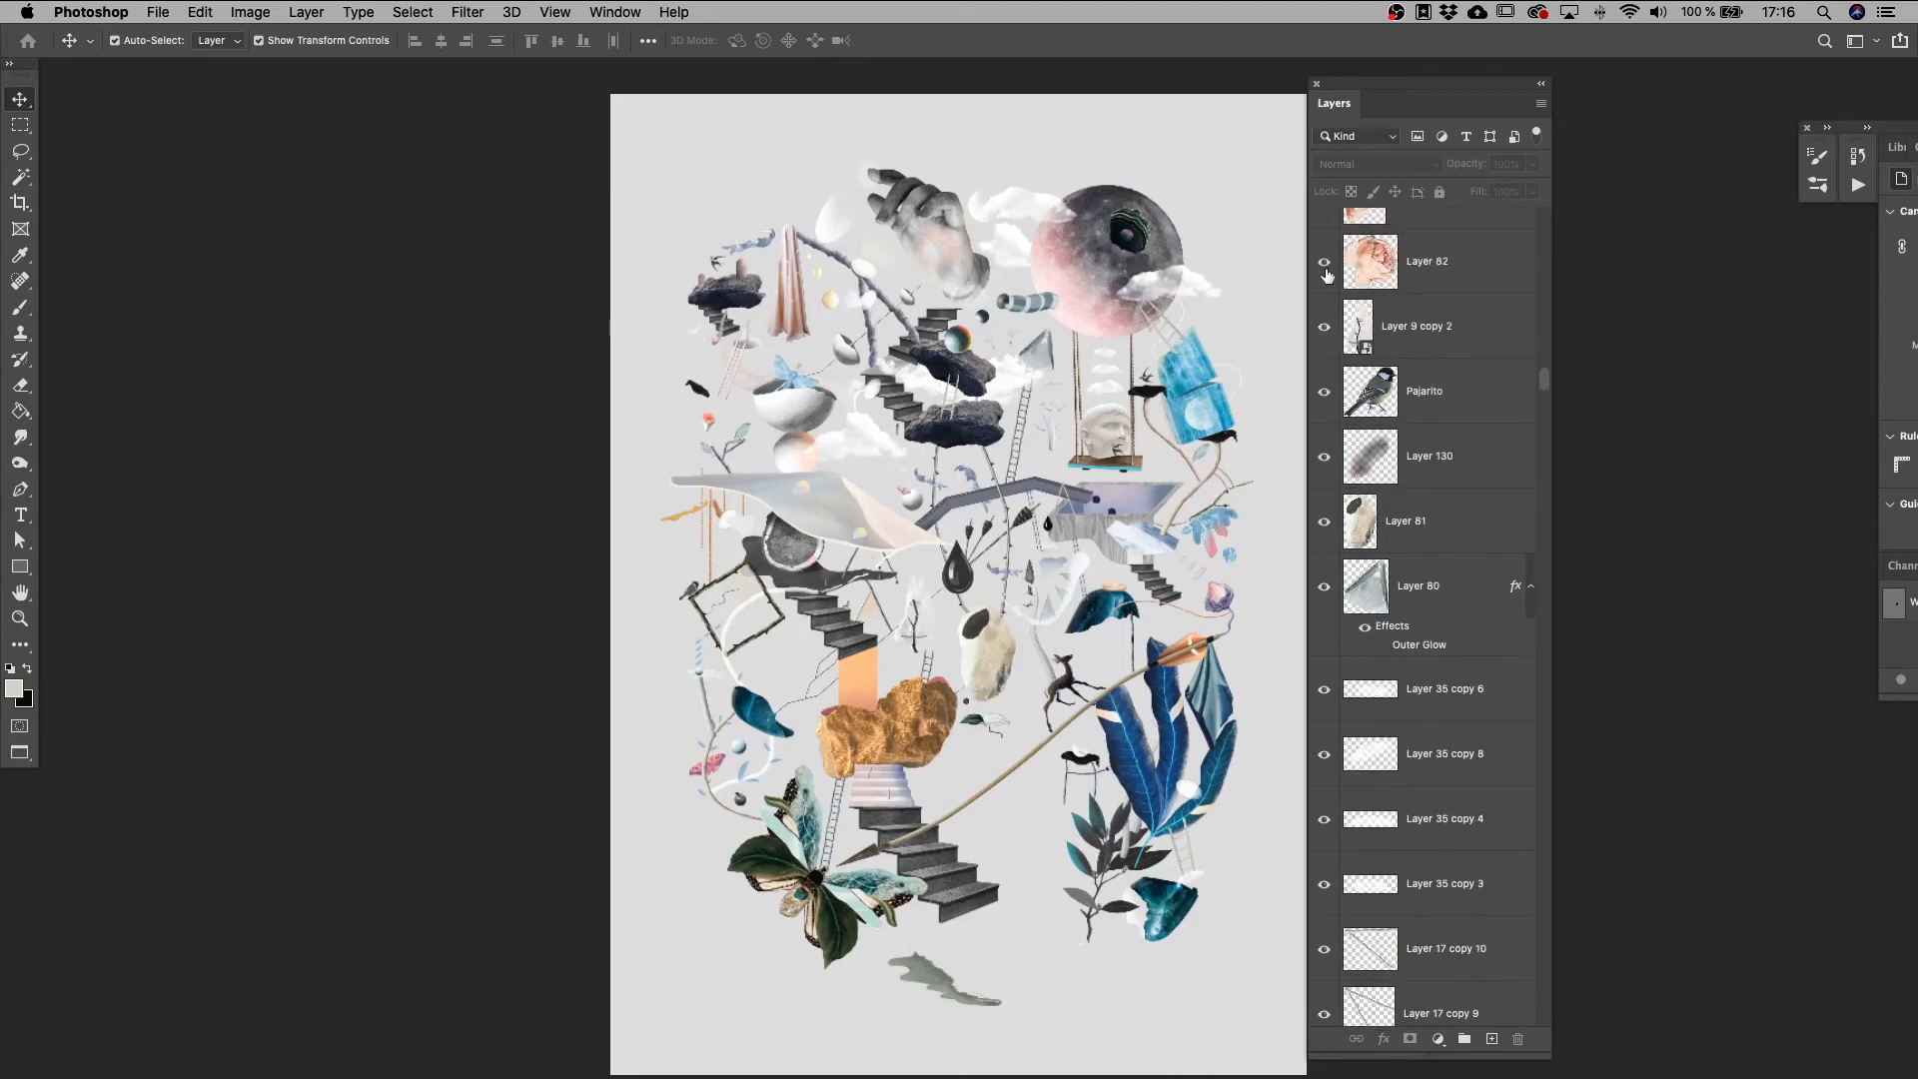
# Reveal the large cracked rock by making the layers from Layer 83 up through Layer 103 visible.
pyautogui.scroll(5, 1329, 278)
pyautogui.moveTo(1339, 505); pyautogui.dragTo(1327, 422)
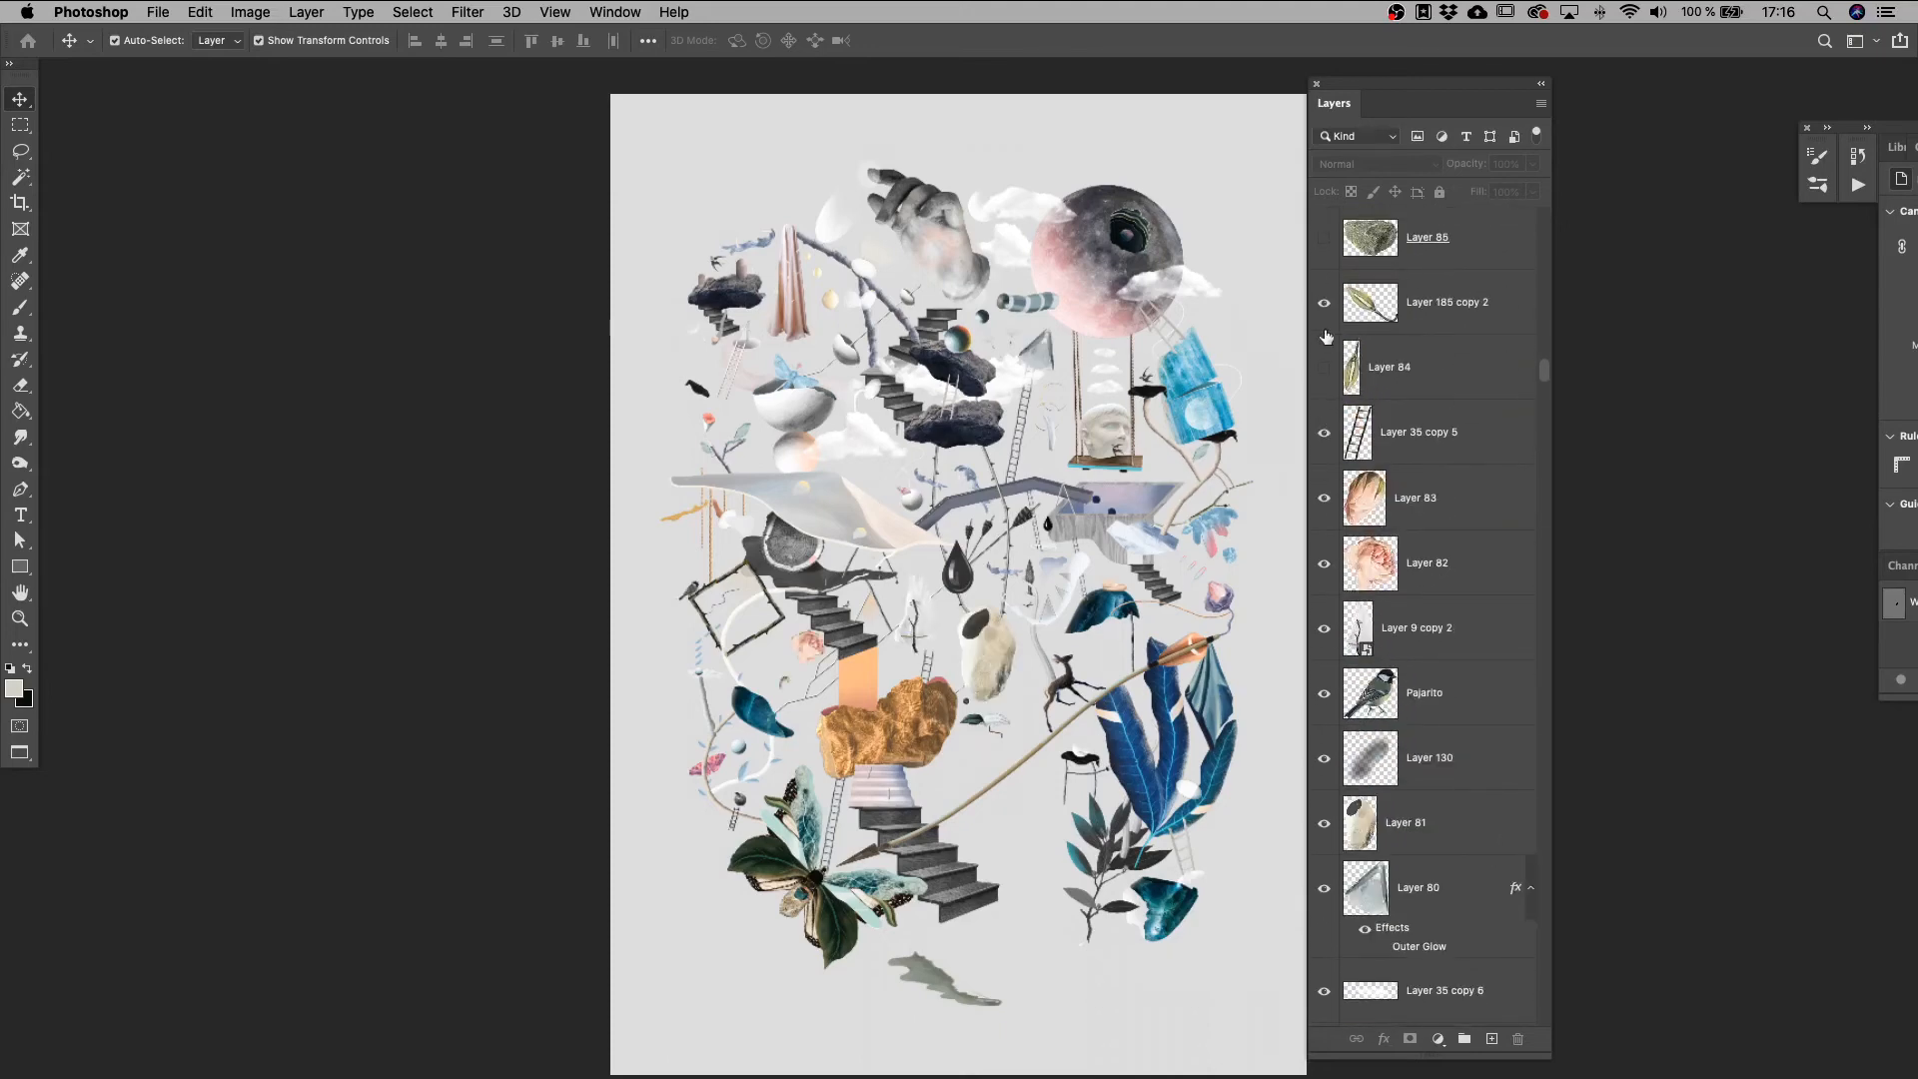
pyautogui.click(1325, 306)
pyautogui.click(1324, 305)
pyautogui.click(1324, 365)
pyautogui.click(1324, 241)
pyautogui.scroll(10, 1327, 290)
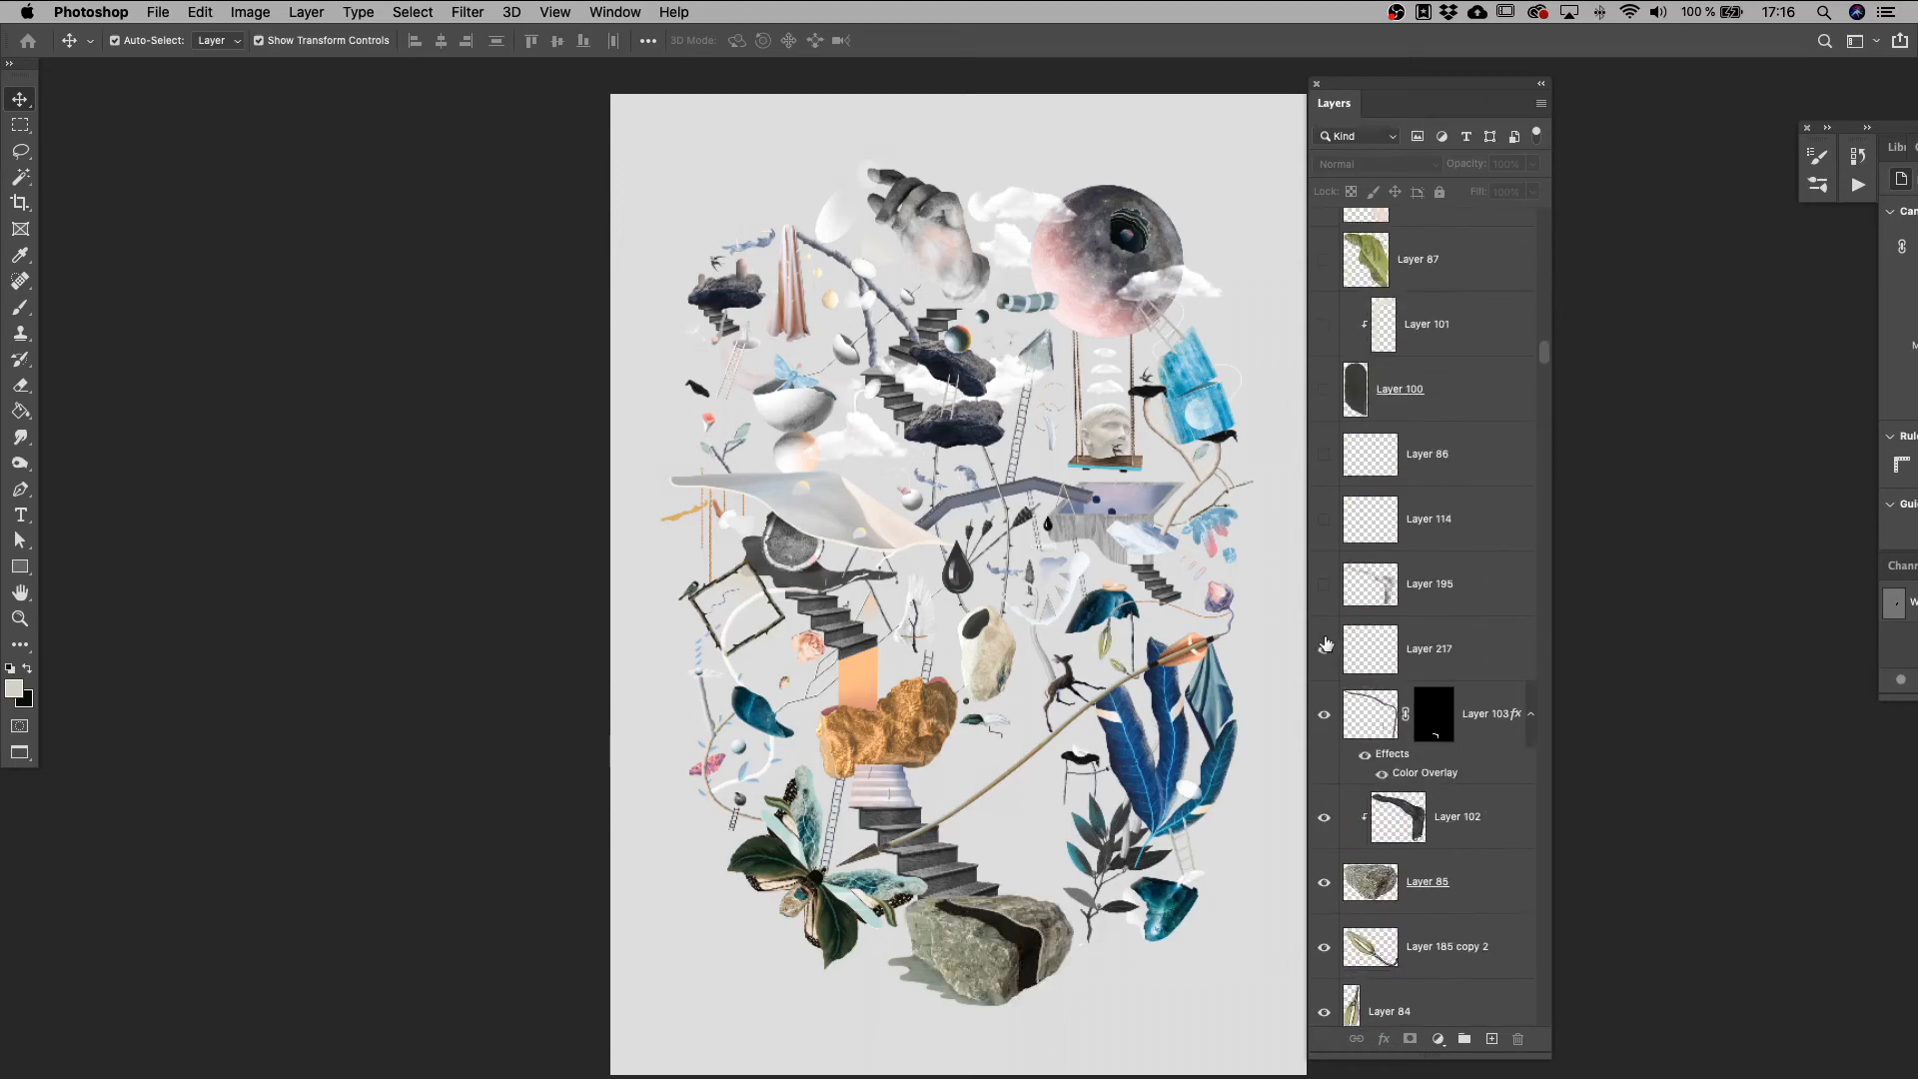
# Show the layers from Layer 217 up through Layer 90 copy, including the orange diamonds on Layer 2 copy 9 and copy 10.
pyautogui.moveTo(1326, 539); pyautogui.dragTo(1327, 322)
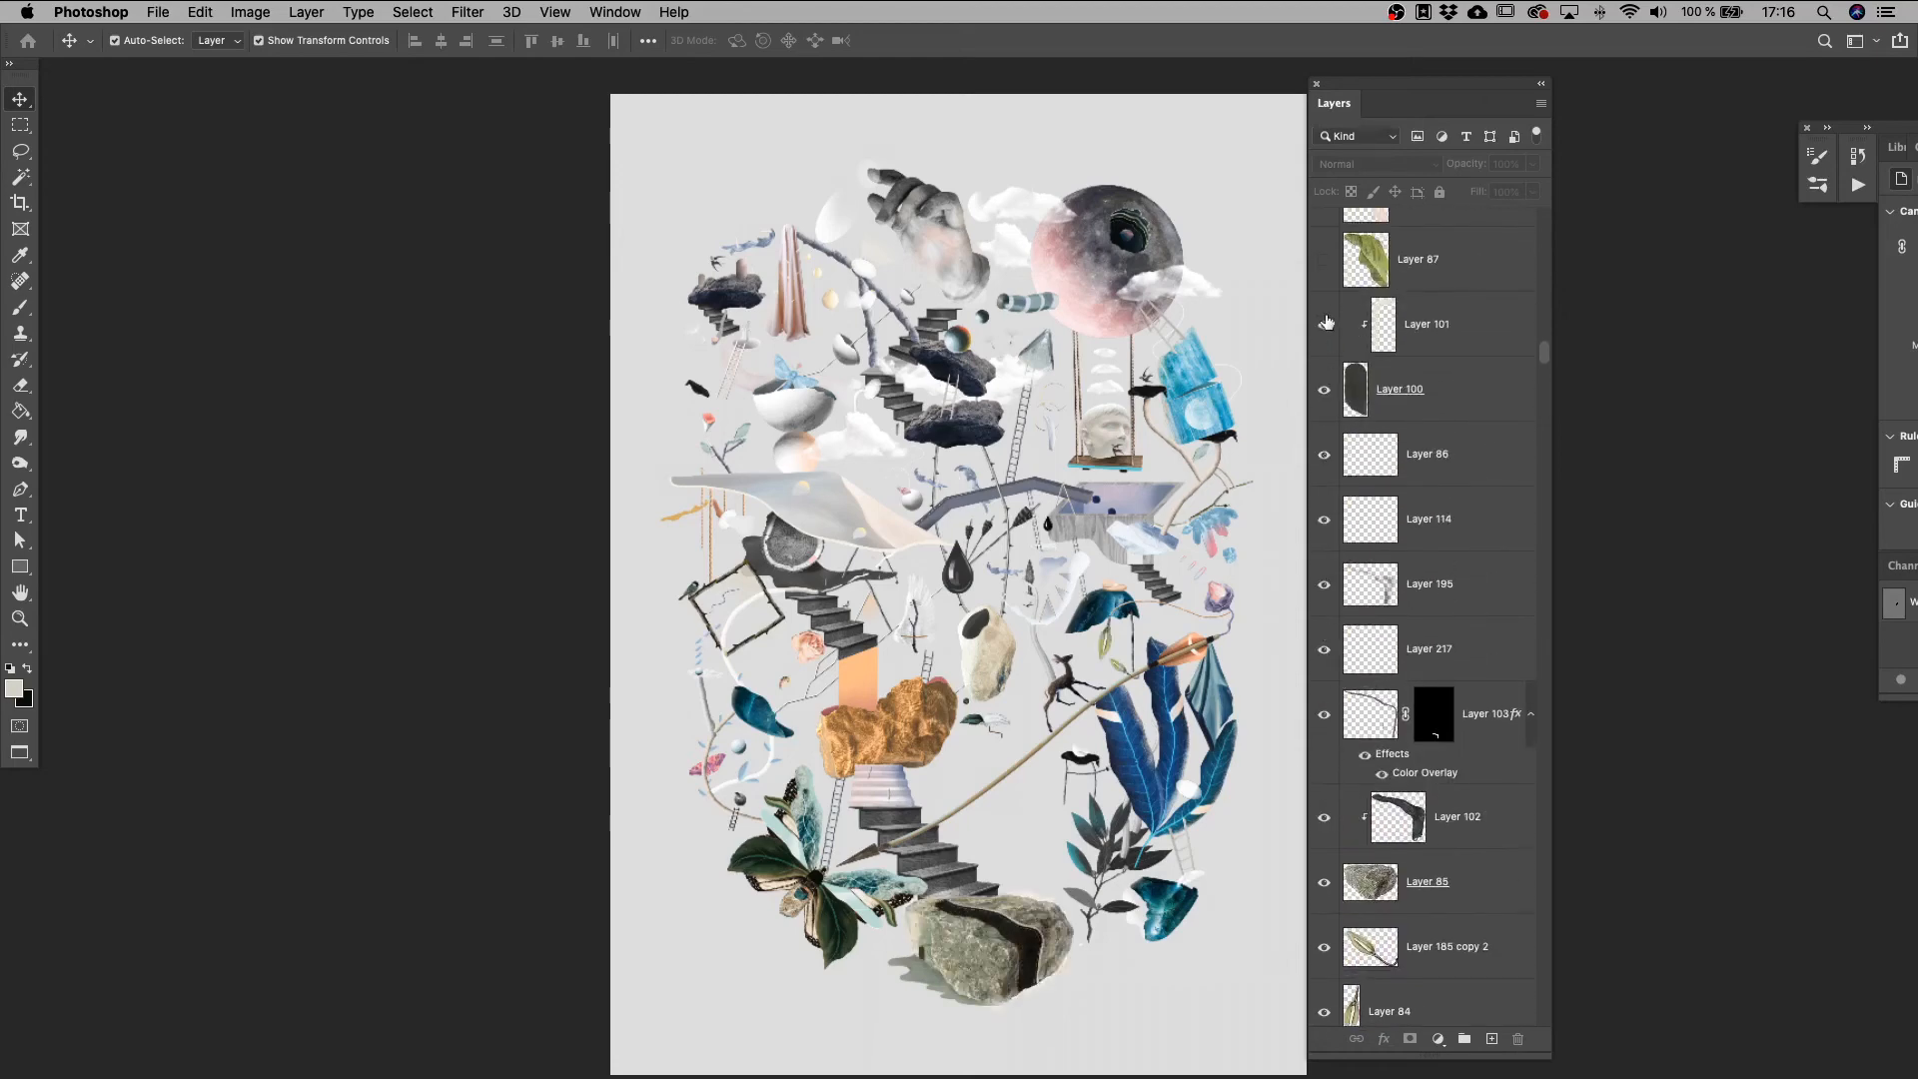
pyautogui.scroll(6, 1332, 268)
pyautogui.moveTo(1336, 572); pyautogui.dragTo(1327, 245)
pyautogui.scroll(2, 1347, 443)
pyautogui.scroll(5, 1327, 248)
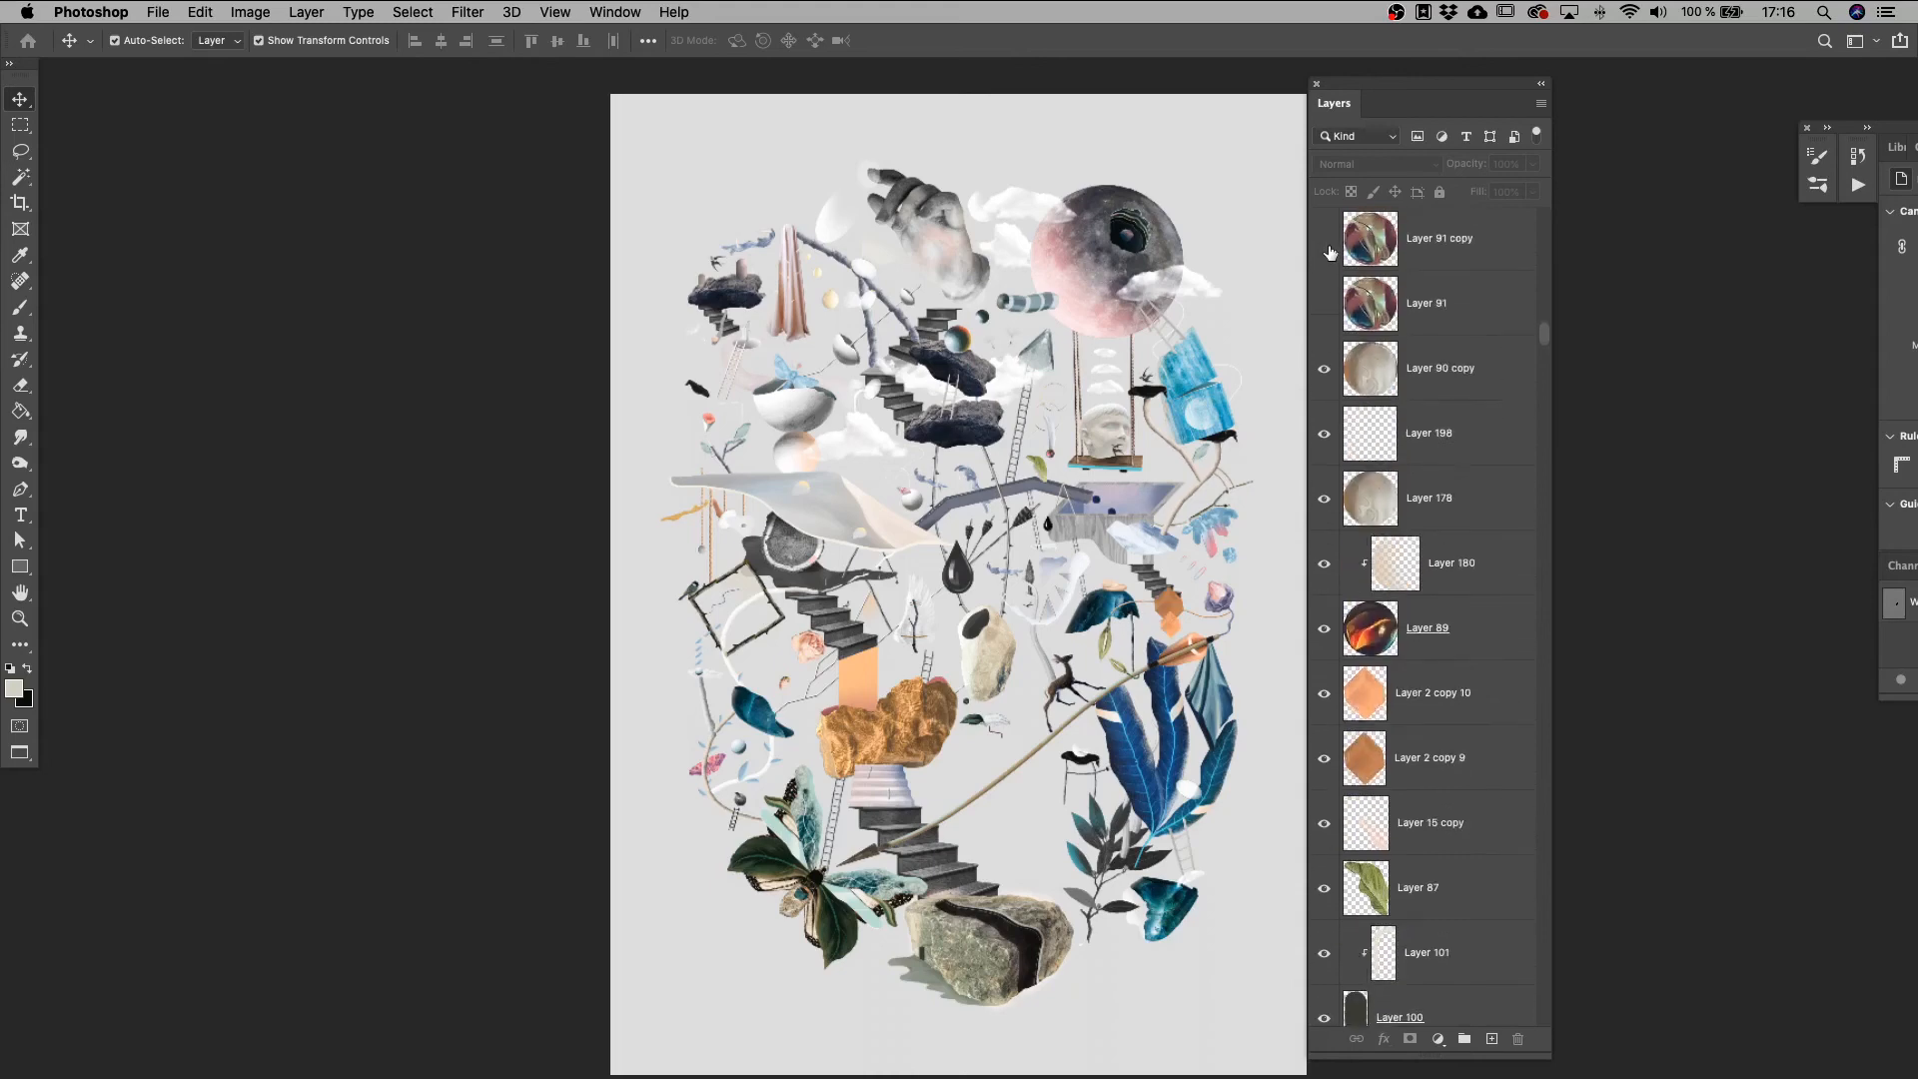
# Make the small planets and swallow visible by turning on layers from Layer 91 up through Layer 16 copy 3.
pyautogui.moveTo(1329, 500); pyautogui.dragTo(1327, 366)
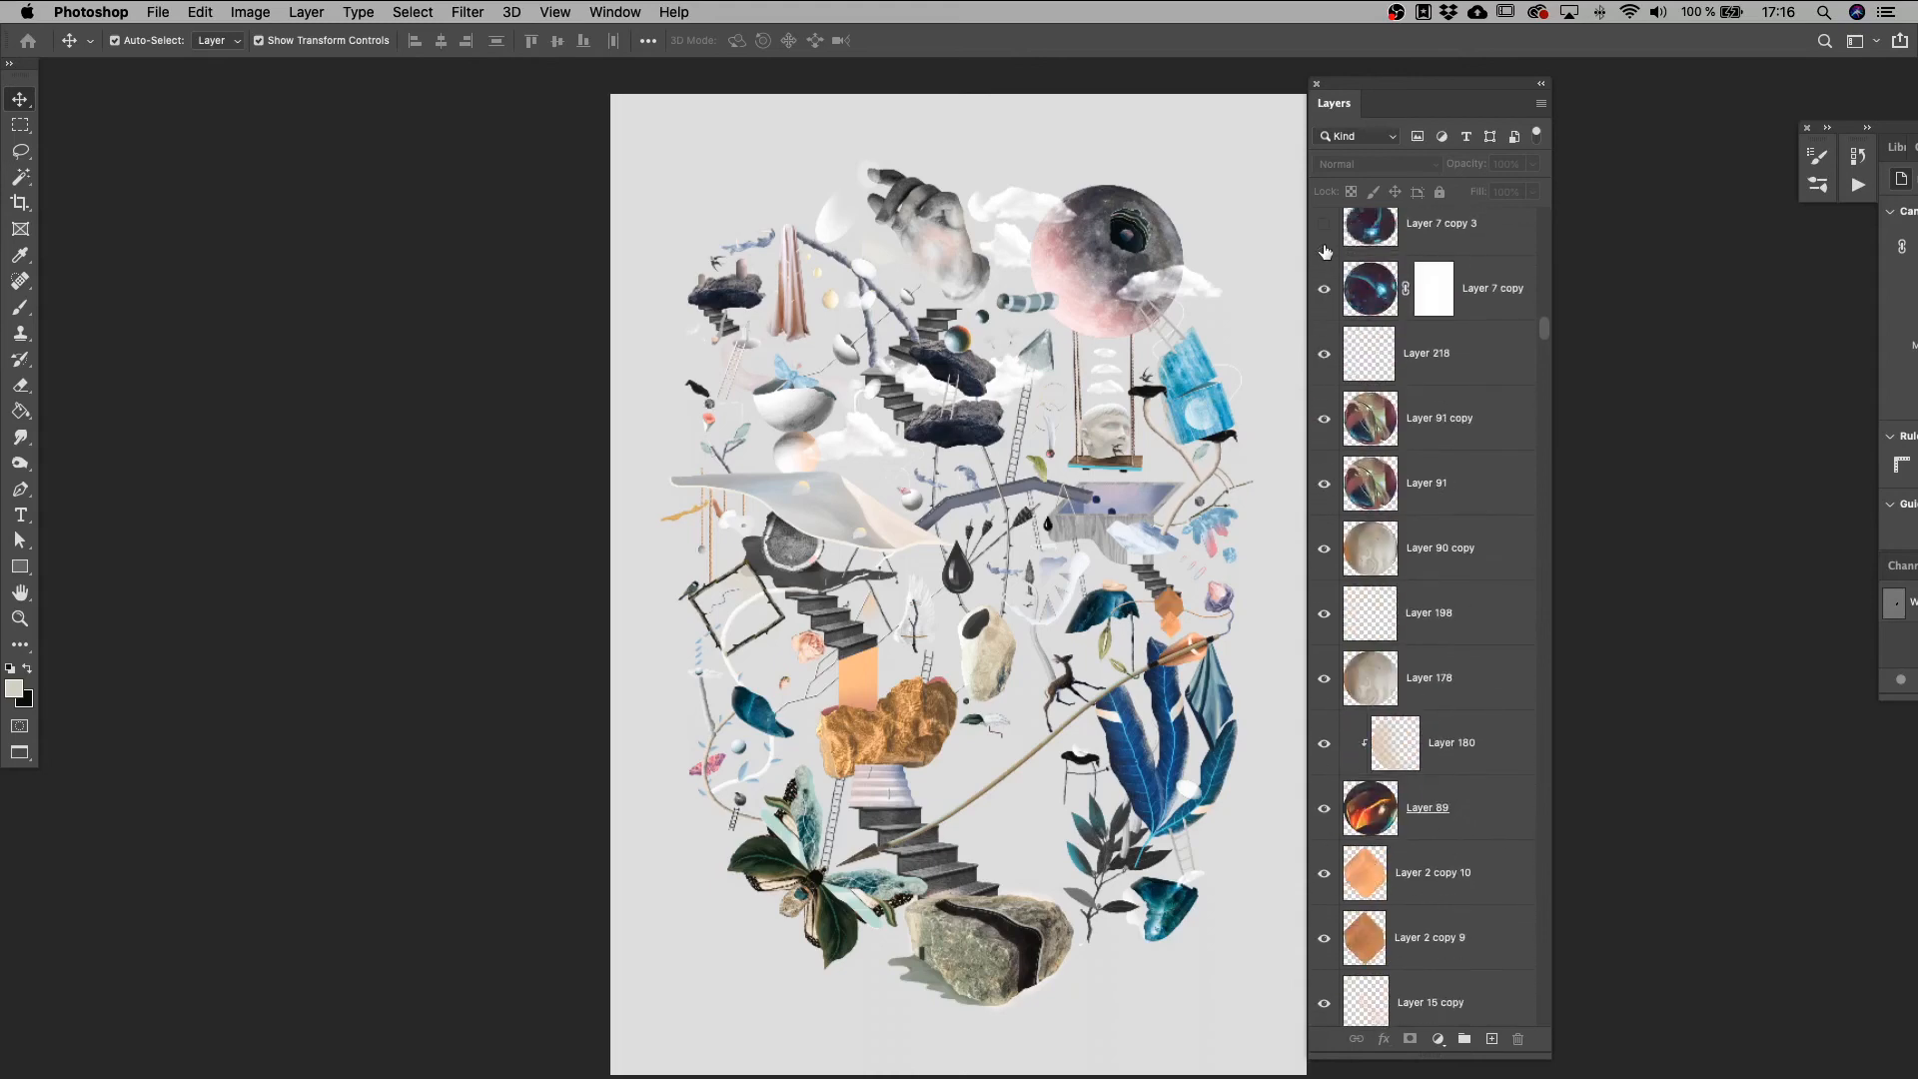
pyautogui.moveTo(1325, 252); pyautogui.dragTo(1325, 224)
pyautogui.scroll(7, 1325, 230)
pyautogui.moveTo(1320, 613); pyautogui.dragTo(1326, 368)
pyautogui.moveTo(1330, 291); pyautogui.dragTo(1326, 233)
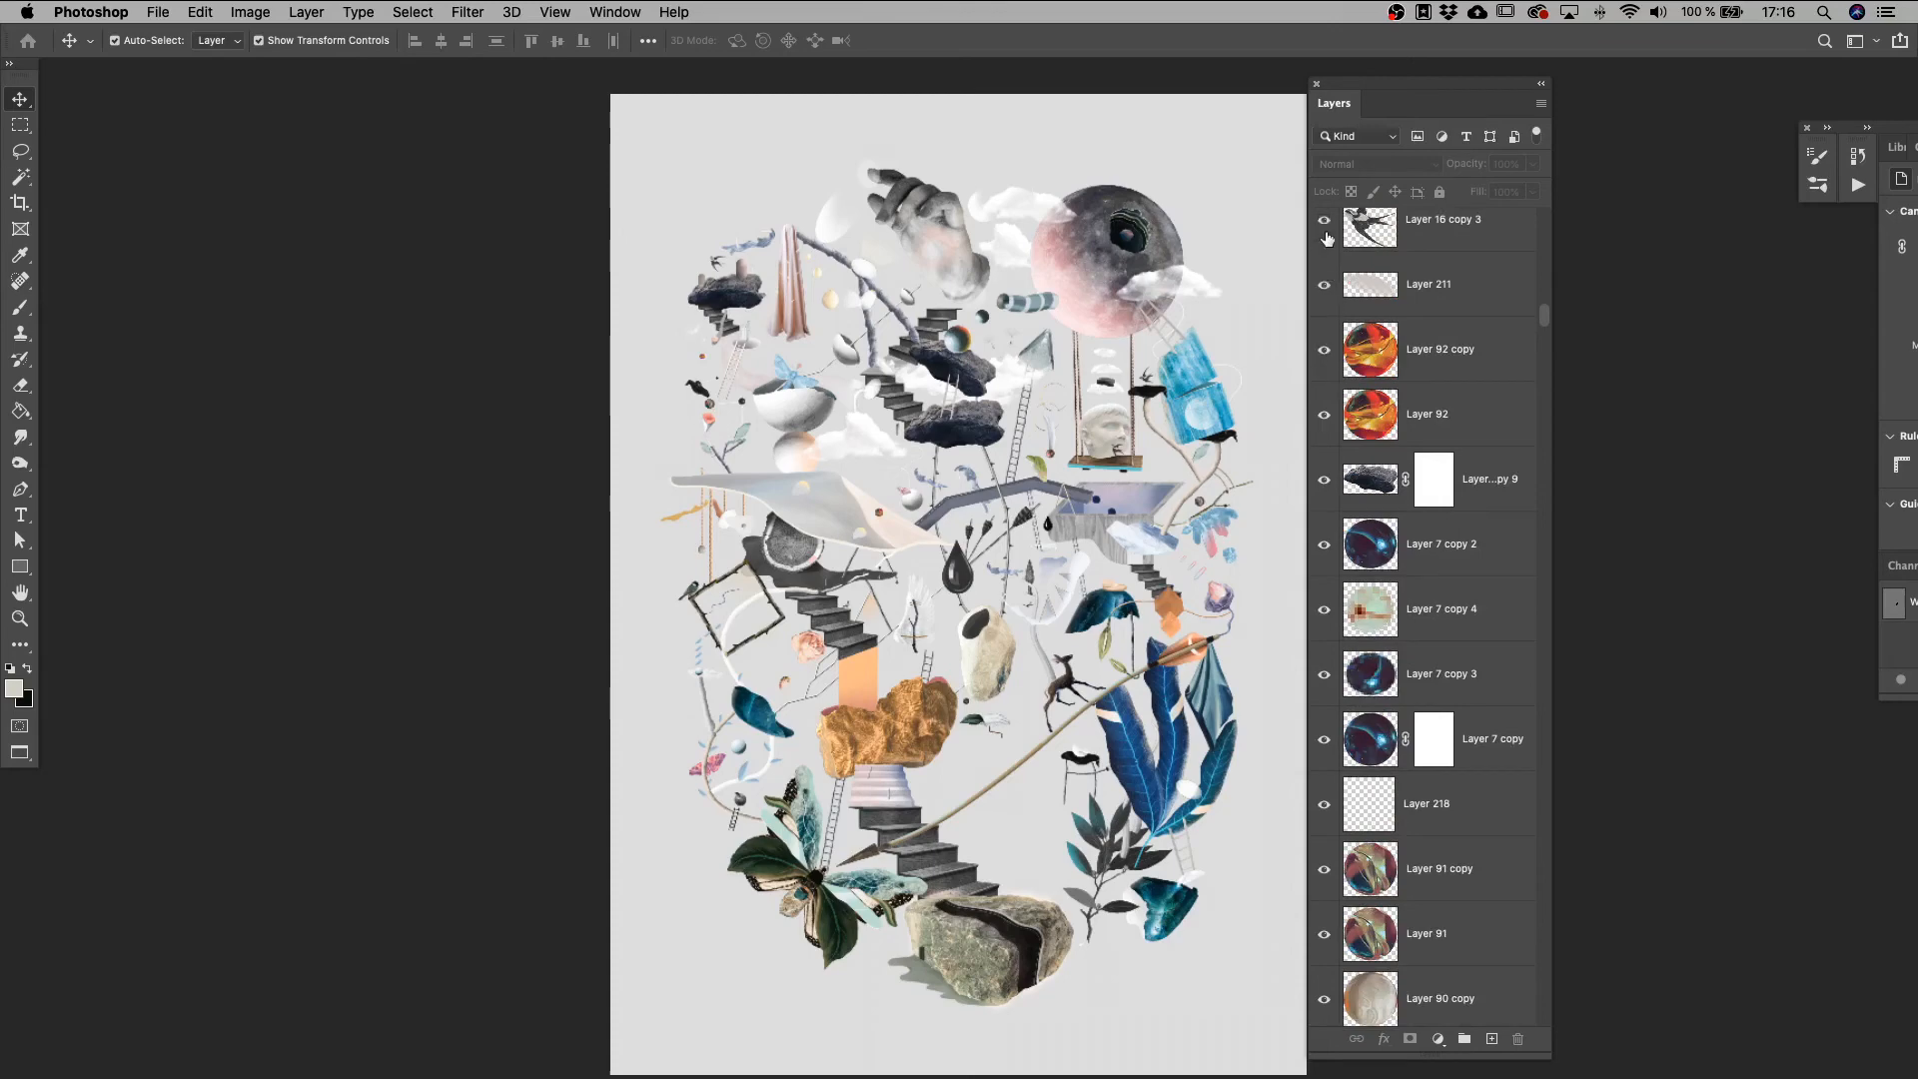
# Turn on the layers above Layer 16 copy 3 up through Layer 206, including Layer 120 and its clipped Layer 210.
pyautogui.scroll(5, 1321, 300)
pyautogui.moveTo(1336, 392); pyautogui.dragTo(1328, 262)
pyautogui.scroll(5, 1329, 270)
pyautogui.click(1325, 491)
pyautogui.moveTo(1329, 498); pyautogui.dragTo(1328, 235)
pyautogui.scroll(8, 1327, 261)
pyautogui.scroll(3, 1328, 261)
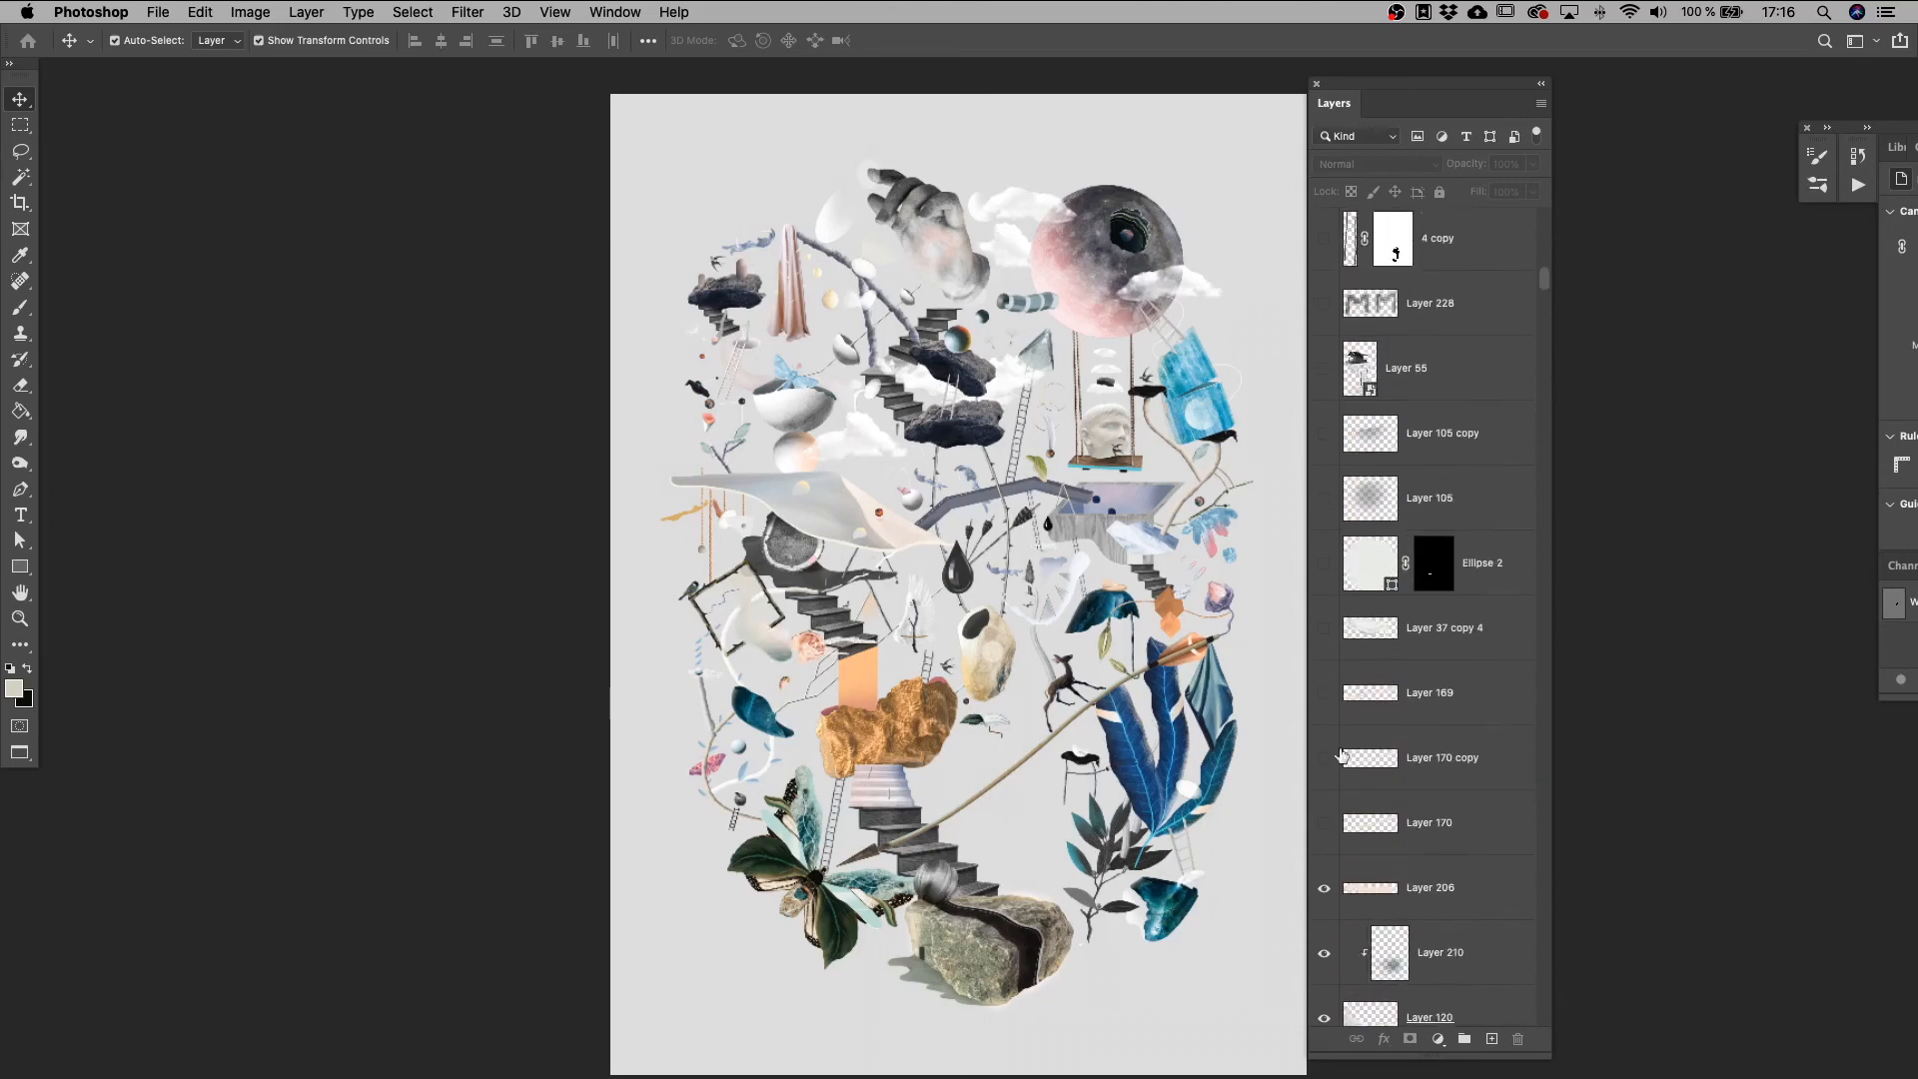
# Reveal the house on stilts and glassy fins by showing layers from Layer 170 up through the masked copy above Layer 189.
pyautogui.moveTo(1331, 822); pyautogui.dragTo(1326, 414)
pyautogui.scroll(6, 1333, 364)
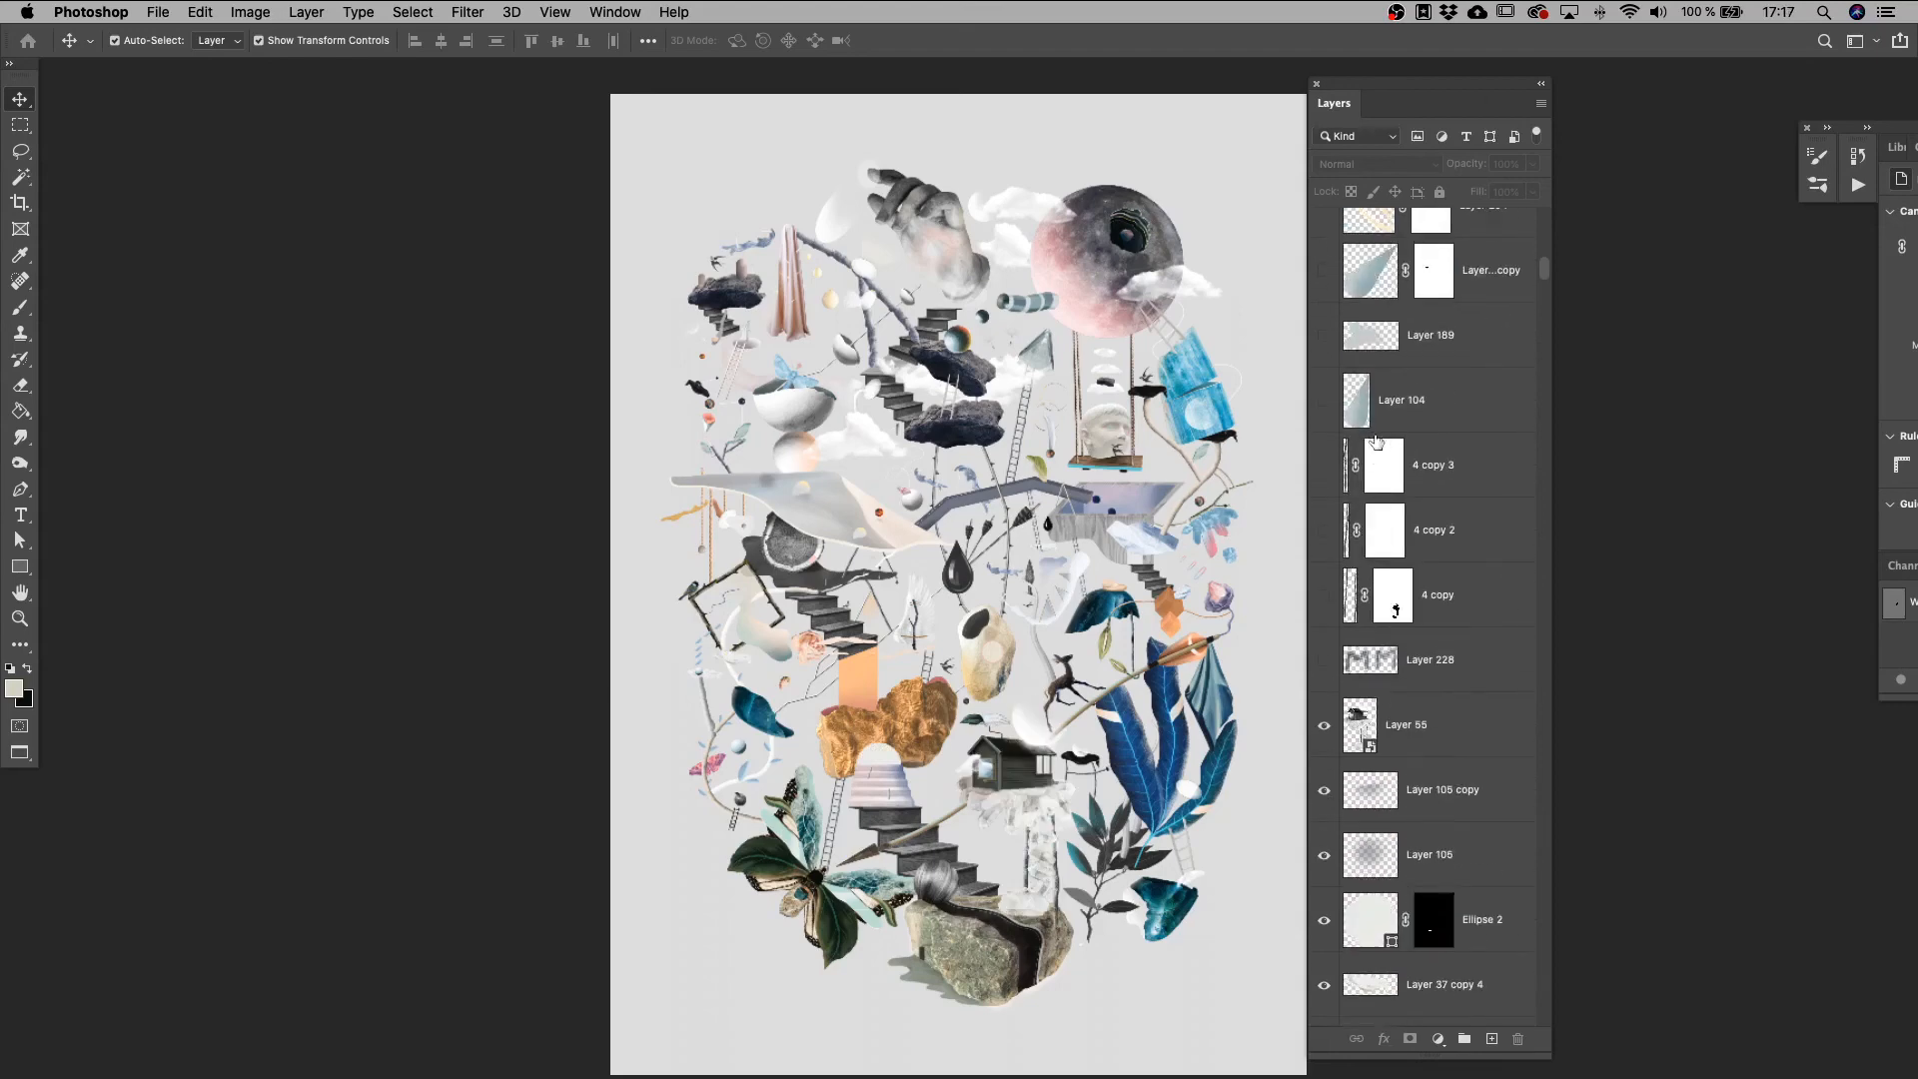
pyautogui.click(1324, 661)
pyautogui.click(1327, 597)
pyautogui.click(1326, 531)
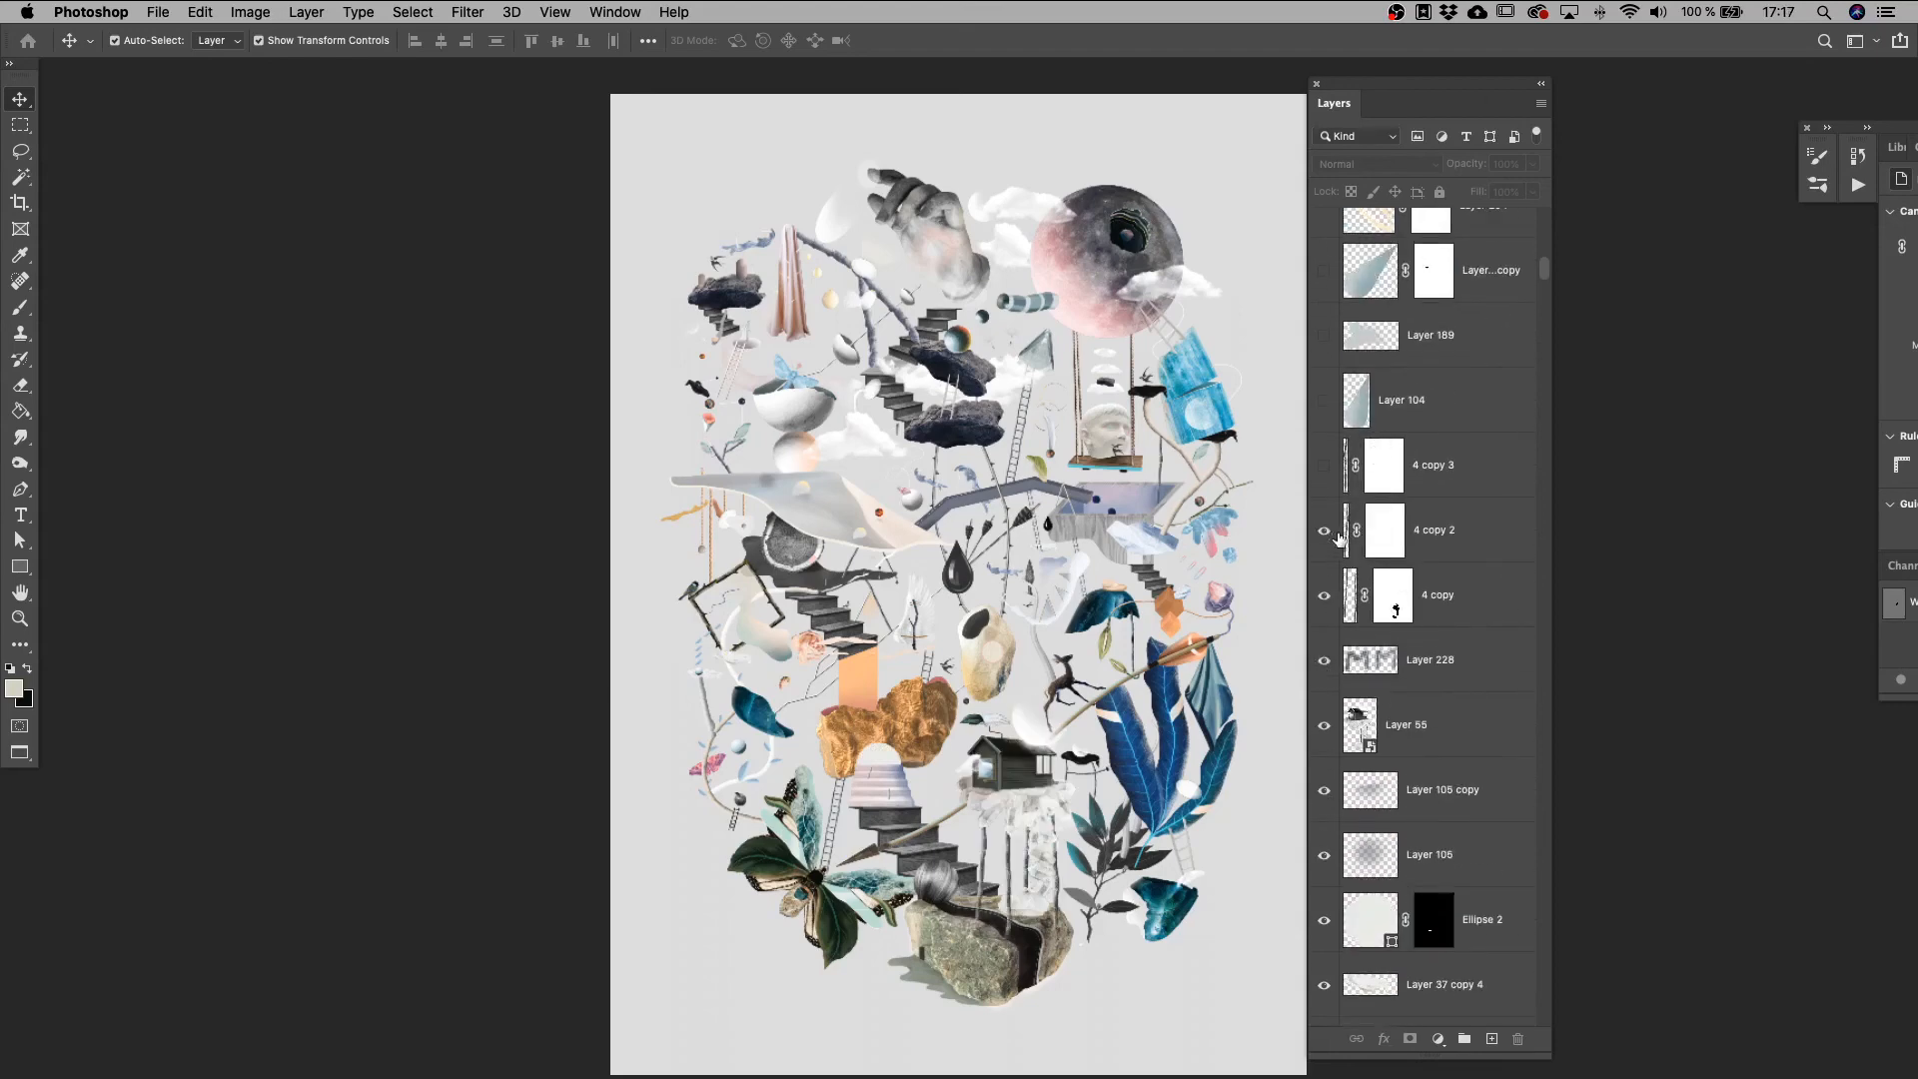
pyautogui.moveTo(1324, 464); pyautogui.dragTo(1327, 278)
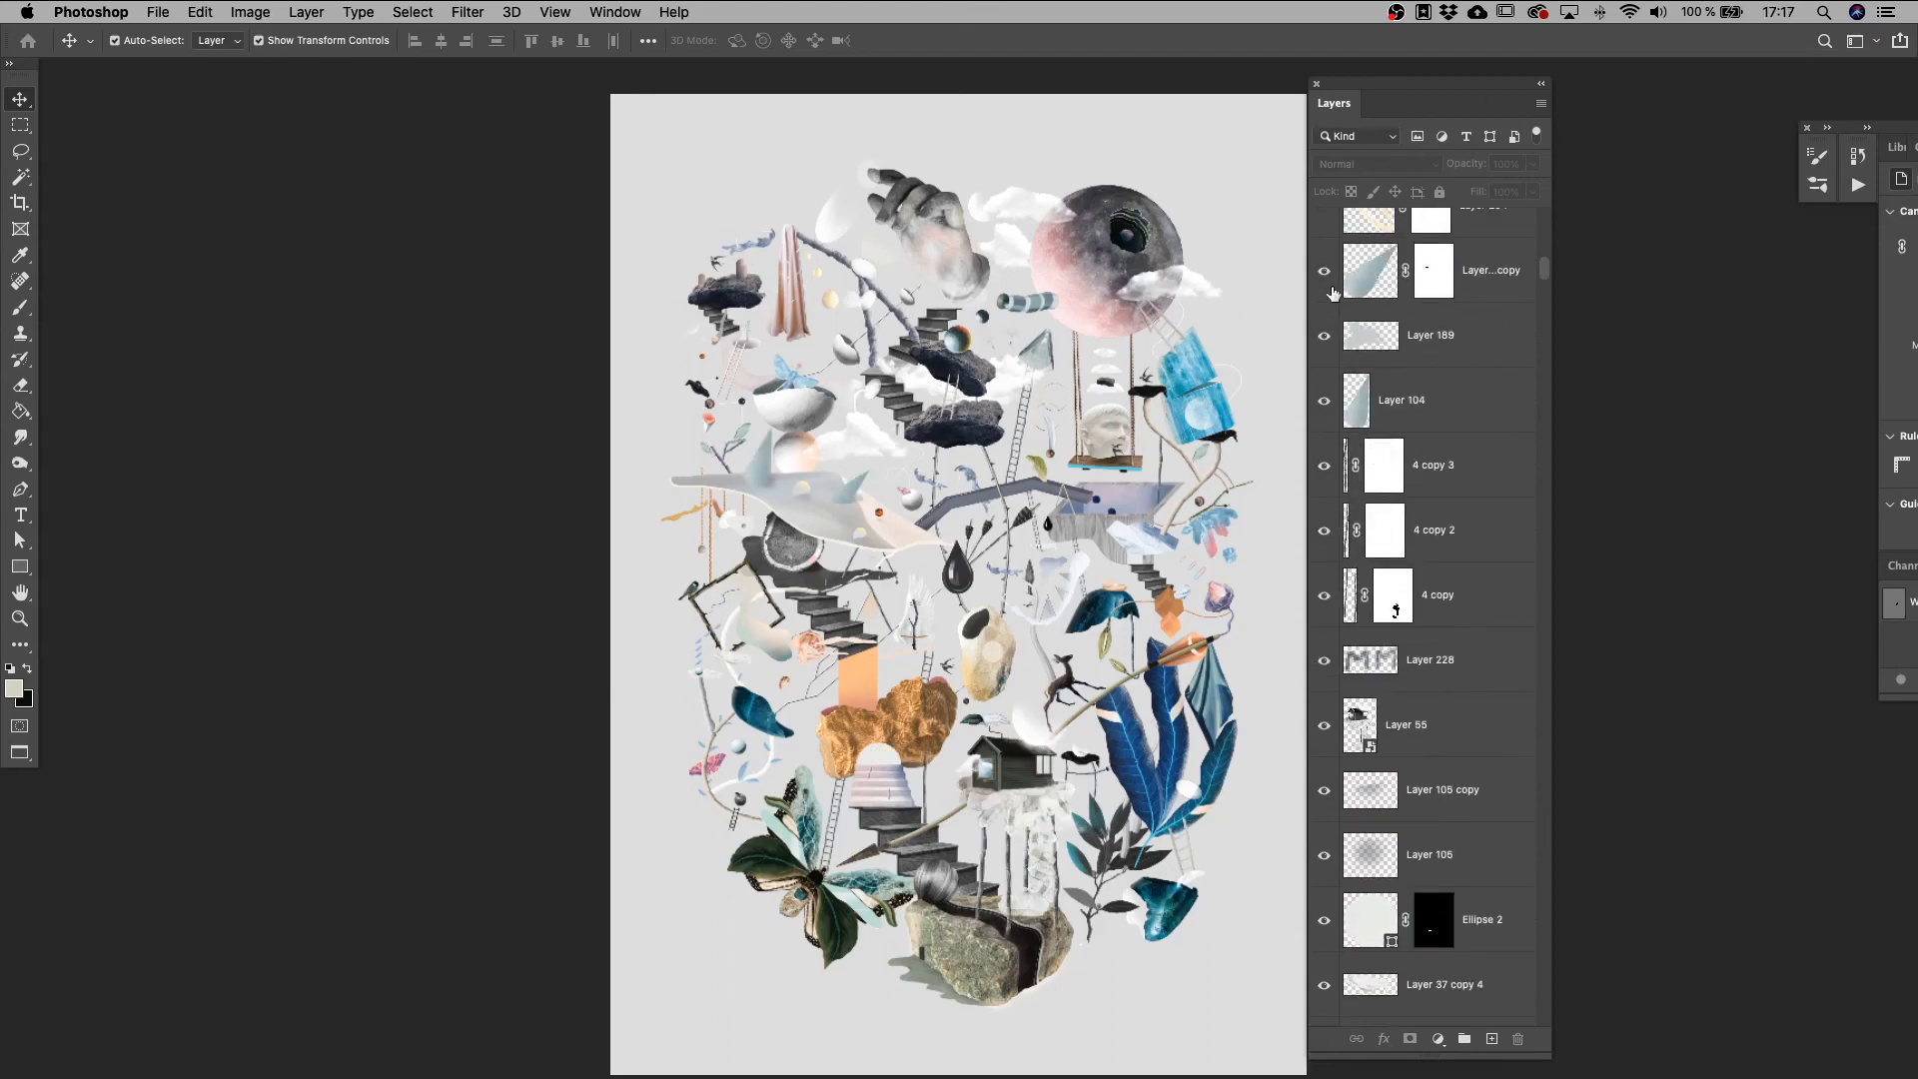
# Make the Layer 204 and Layer 203 groups of copies visible, continuing up through Layer 143 and the masked copy 3 above it.
pyautogui.scroll(7, 1334, 300)
pyautogui.scroll(1, 1338, 318)
pyautogui.moveTo(1324, 684); pyautogui.dragTo(1323, 232)
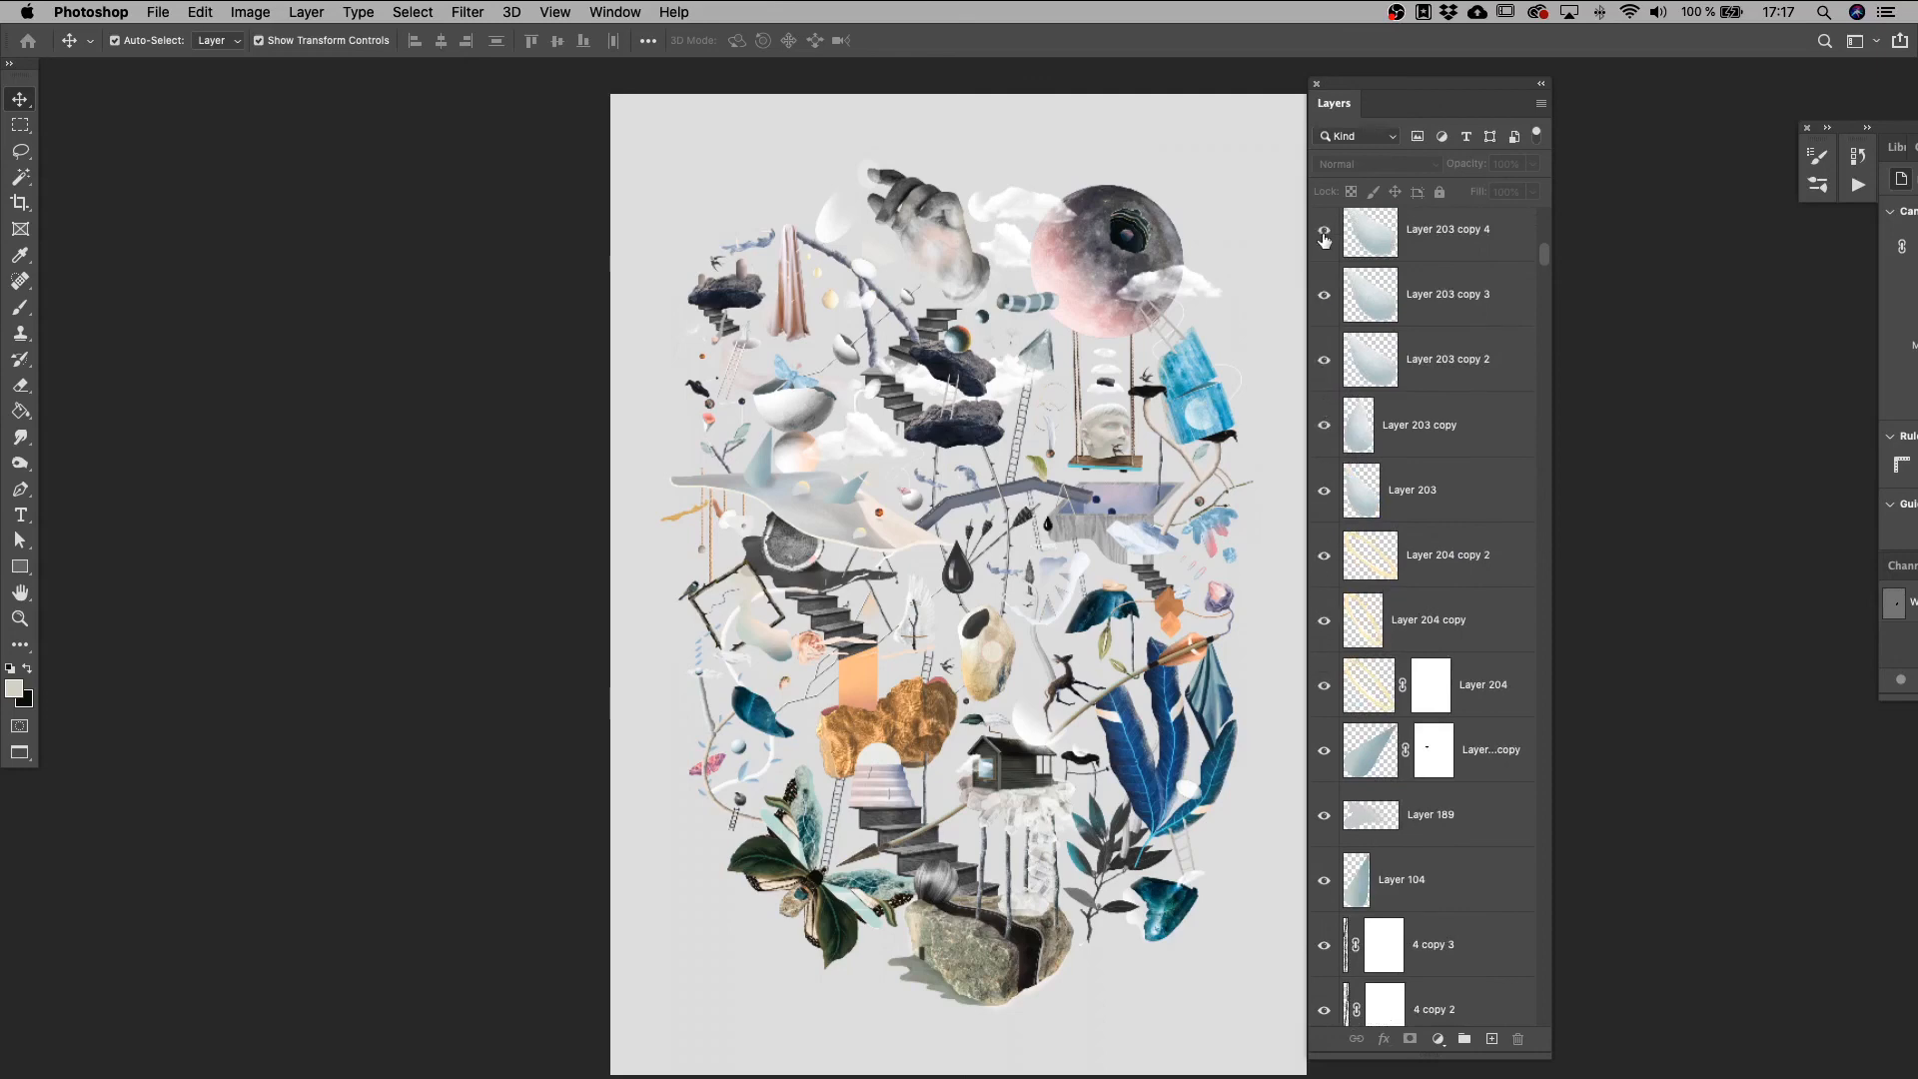
pyautogui.scroll(12, 1356, 832)
pyautogui.moveTo(1324, 920); pyautogui.dragTo(1331, 671)
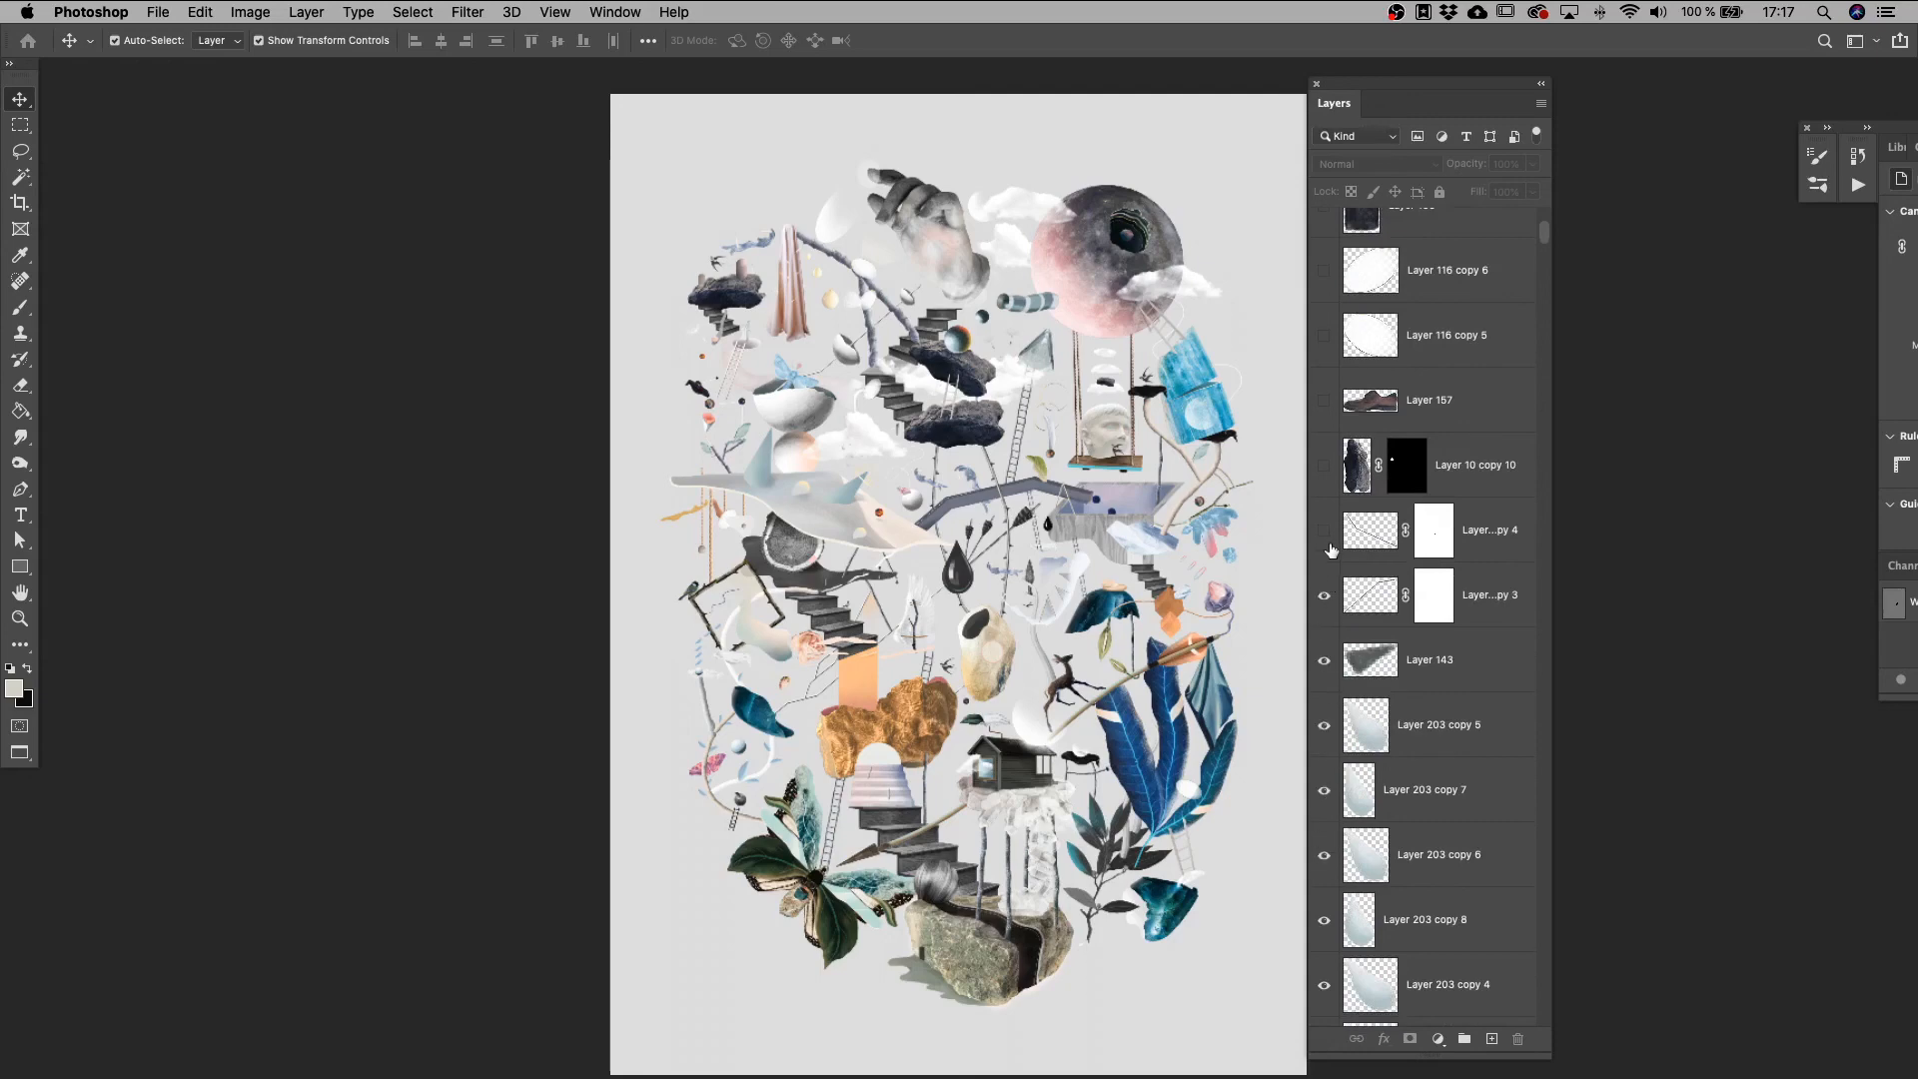
# Turn on the remaining layers from the masked copy 4 layer up through Layer 226 copy 3 at the top of the stack.
pyautogui.moveTo(1330, 550); pyautogui.dragTo(1323, 314)
pyautogui.scroll(2, 1324, 311)
pyautogui.scroll(3, 1325, 318)
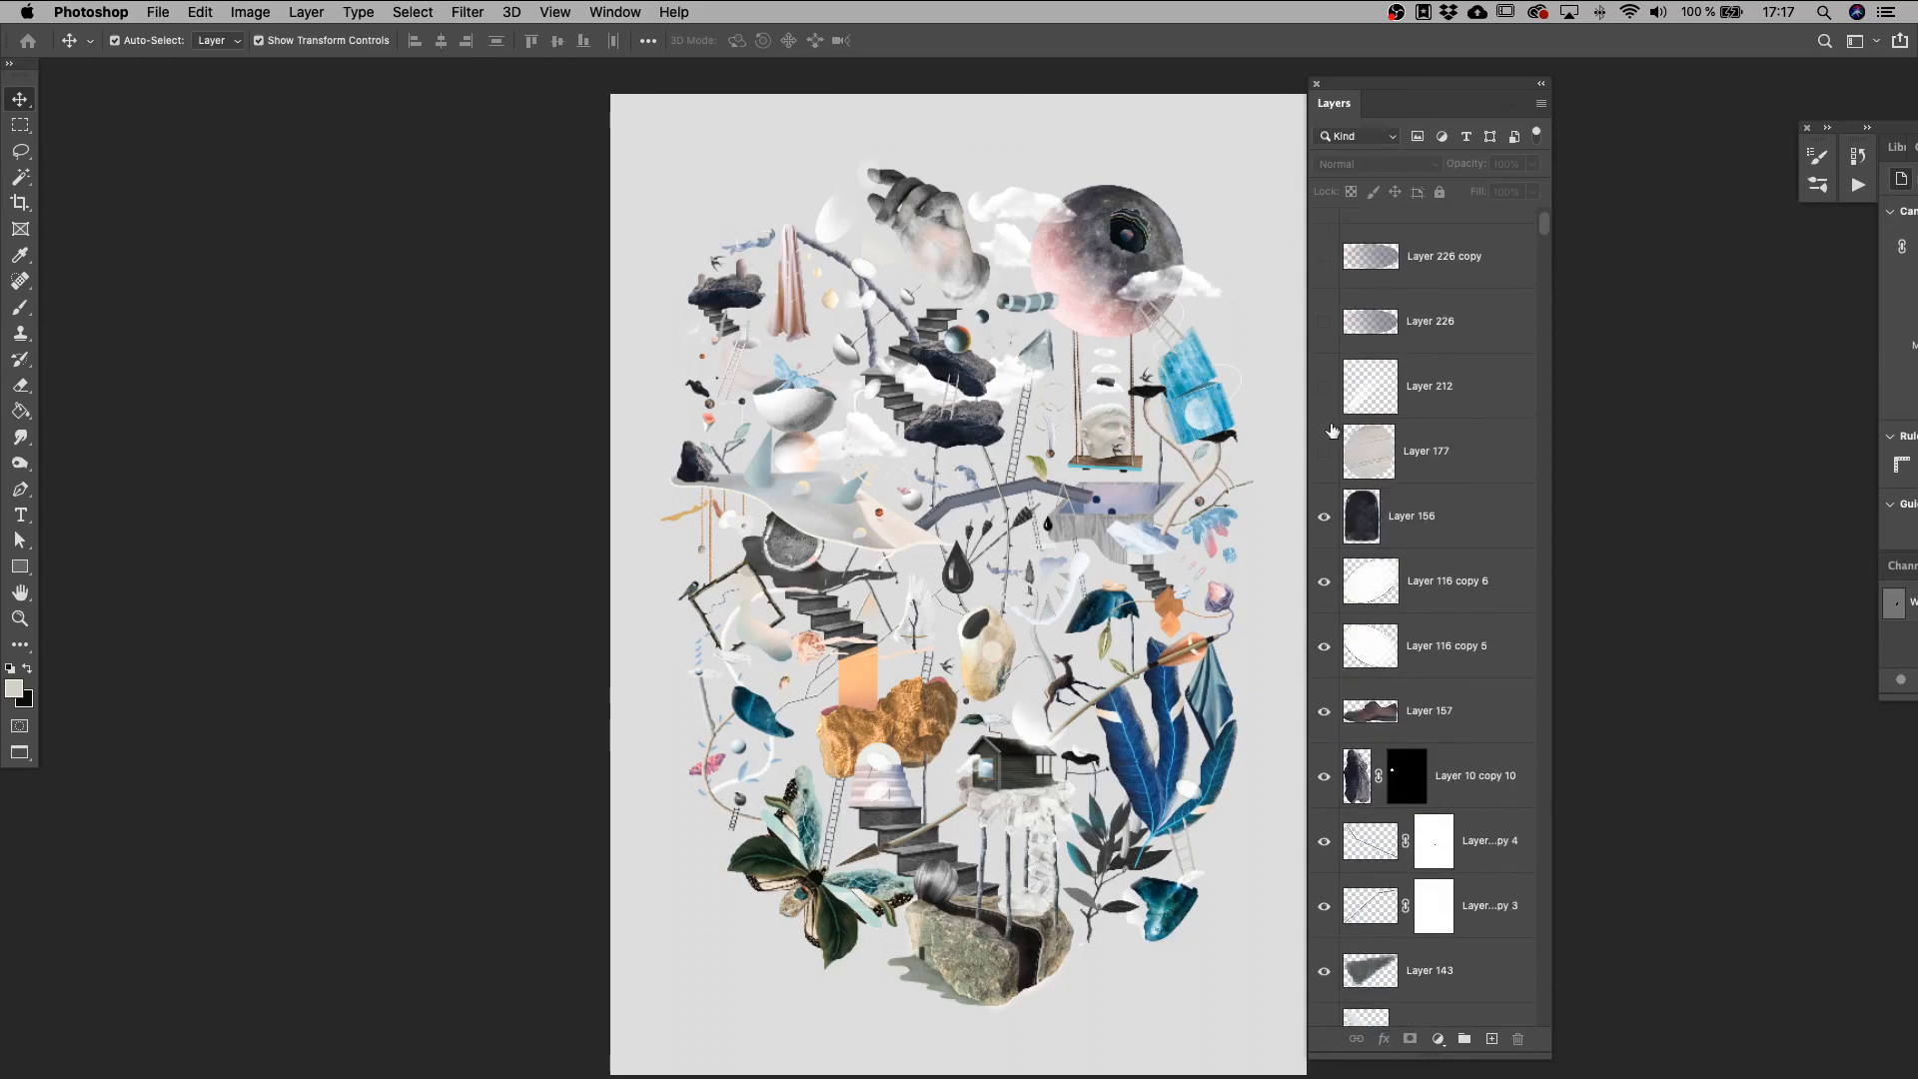
pyautogui.moveTo(1333, 430); pyautogui.dragTo(1327, 264)
pyautogui.scroll(1, 1338, 289)
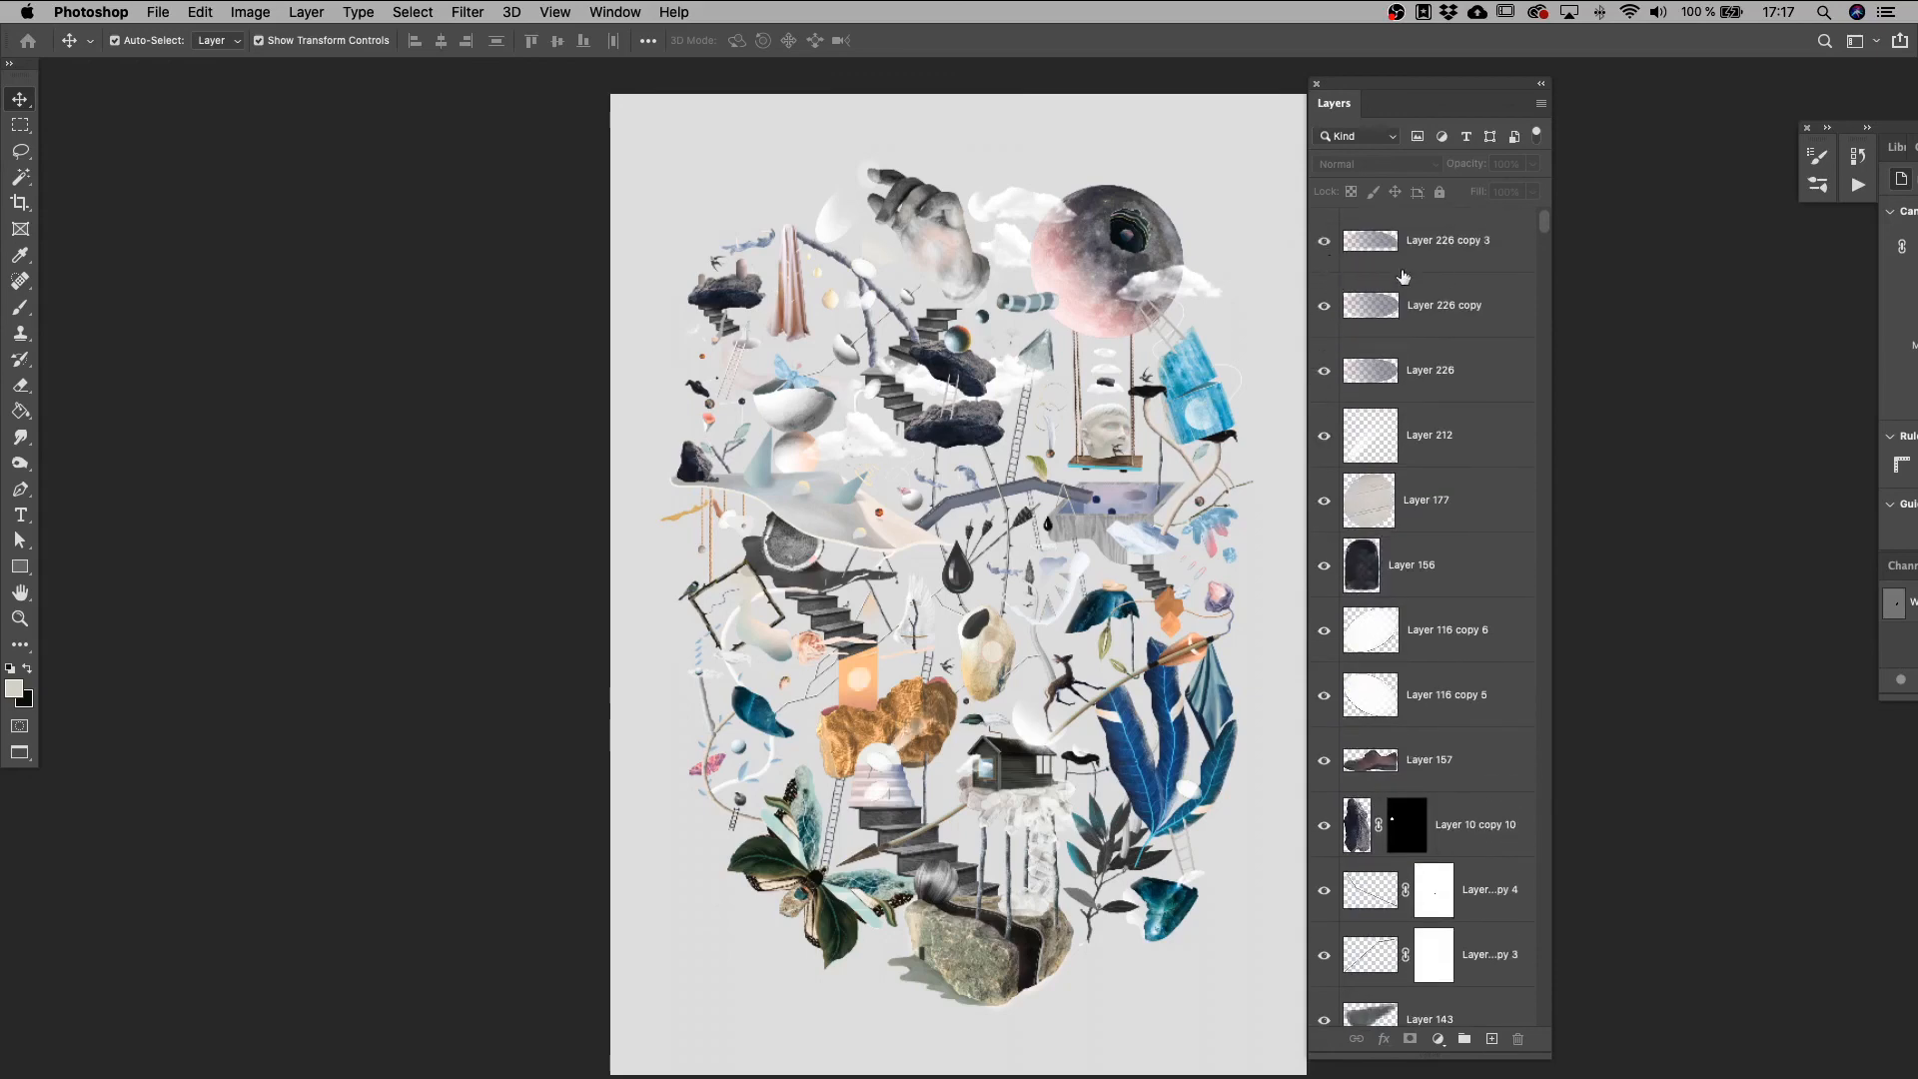
pyautogui.scroll(-1, 1474, 290)
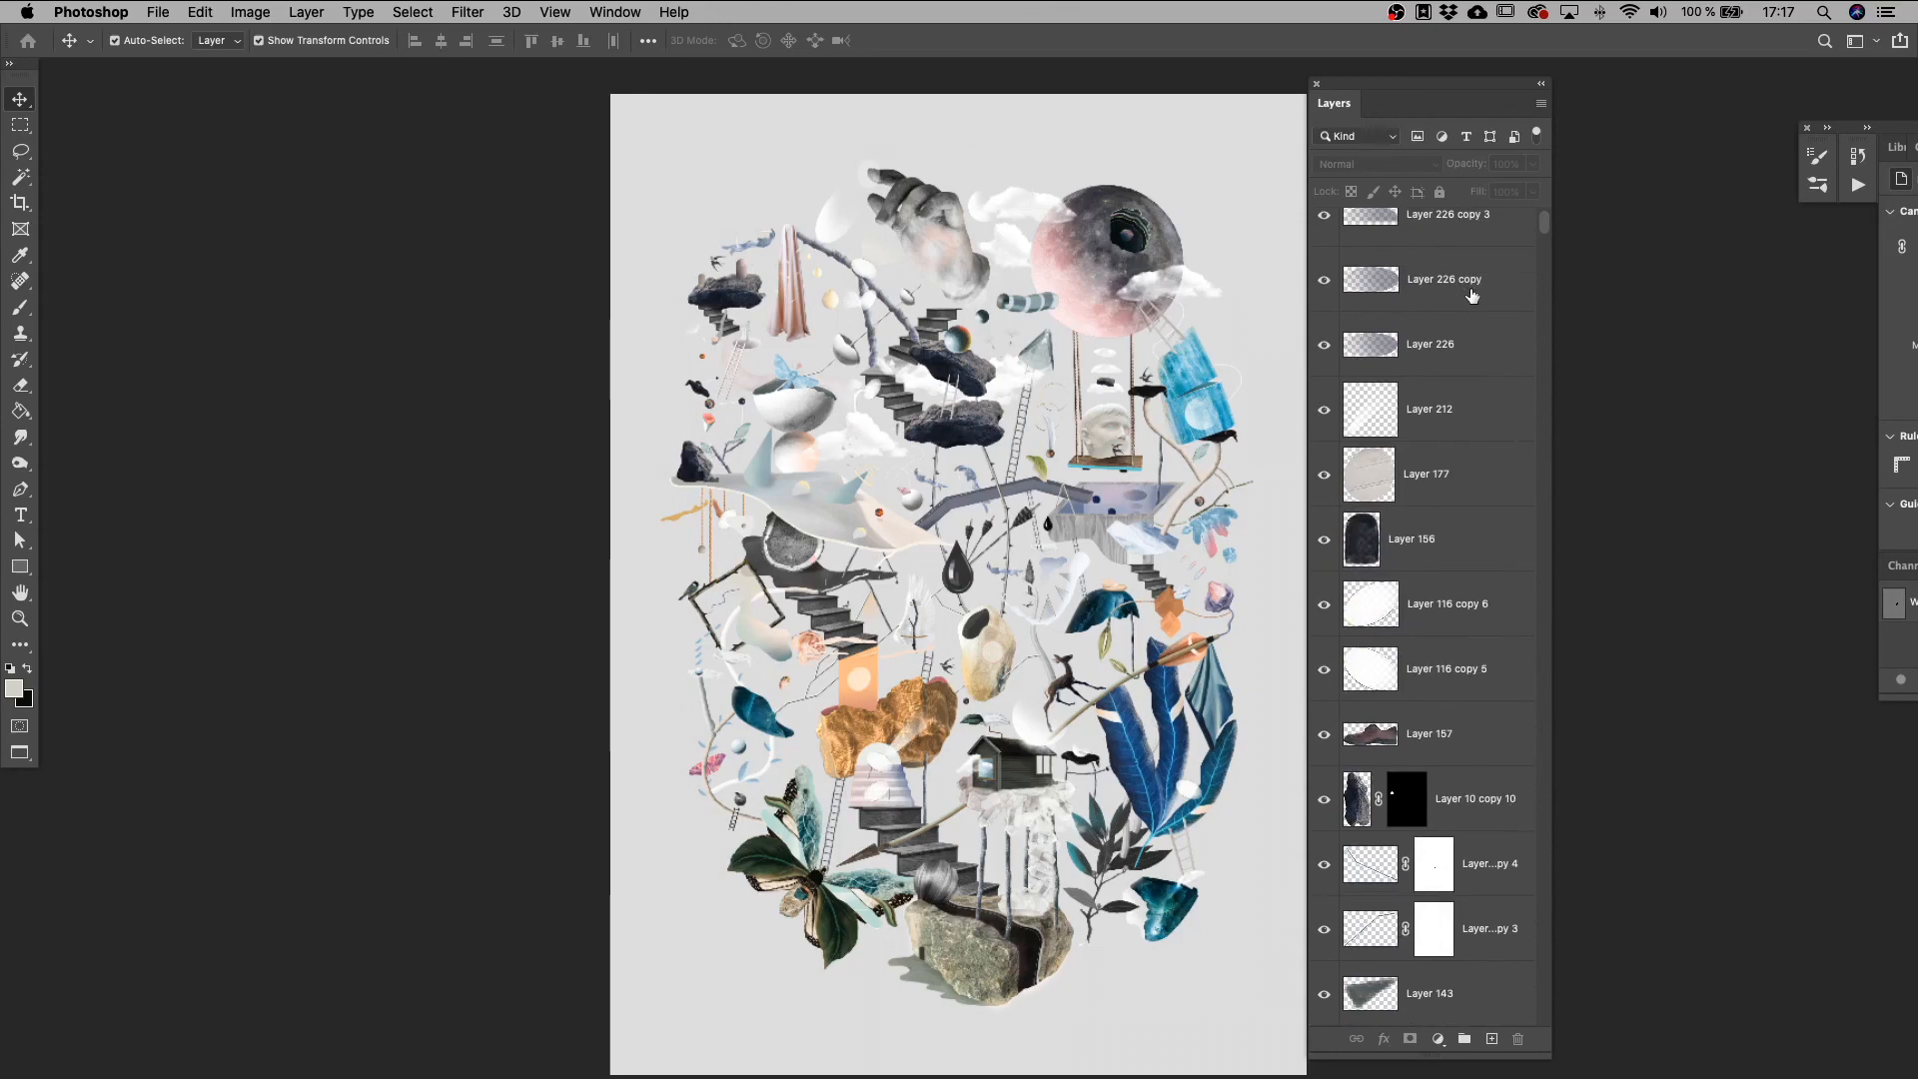